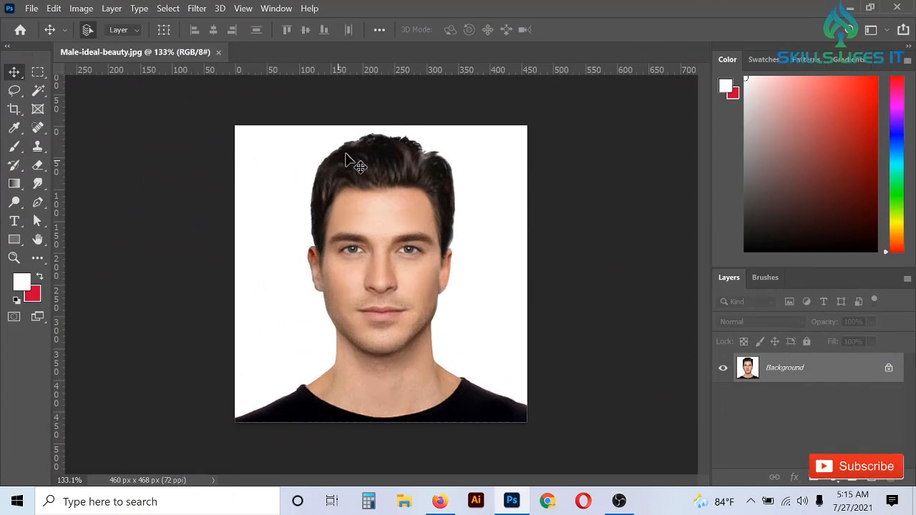
- Activate the Pen tool in Path mode for tracing the man's face
scroll(376, 280, up, 1)
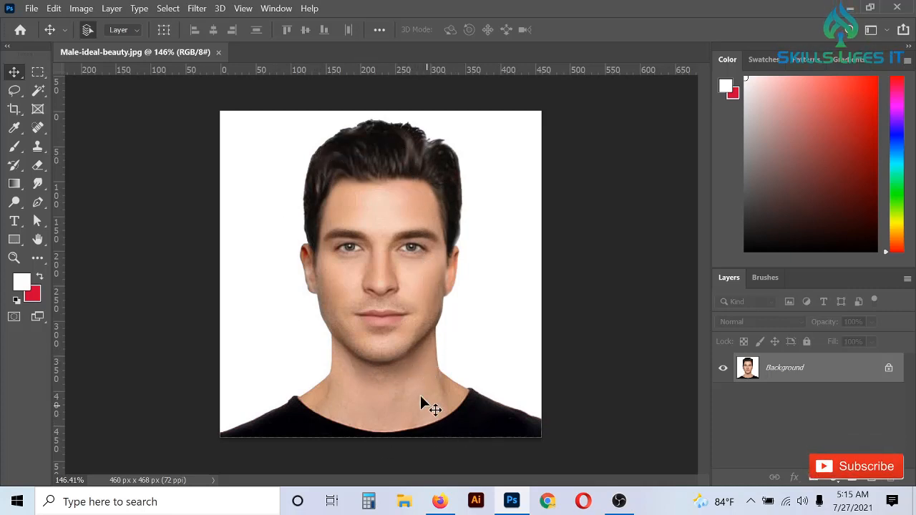
scroll(401, 358, up, 3)
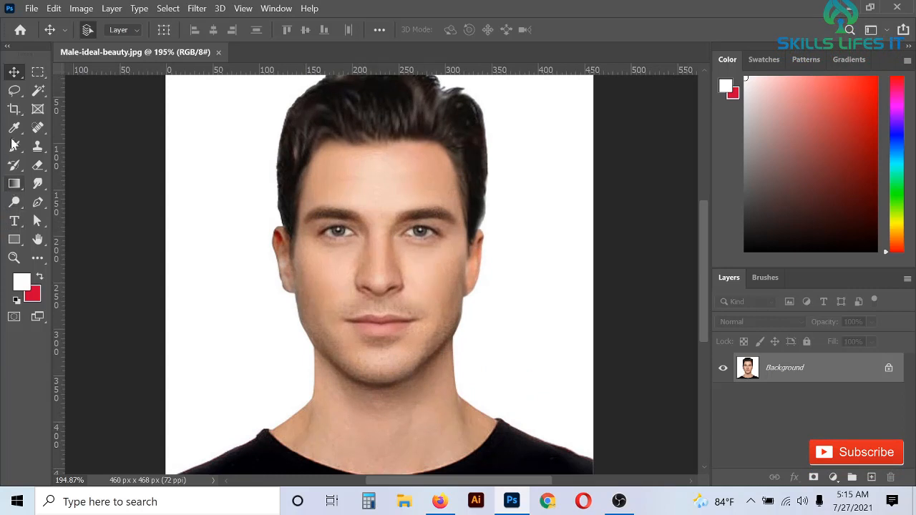
click(38, 203)
scroll(371, 375, up, 2)
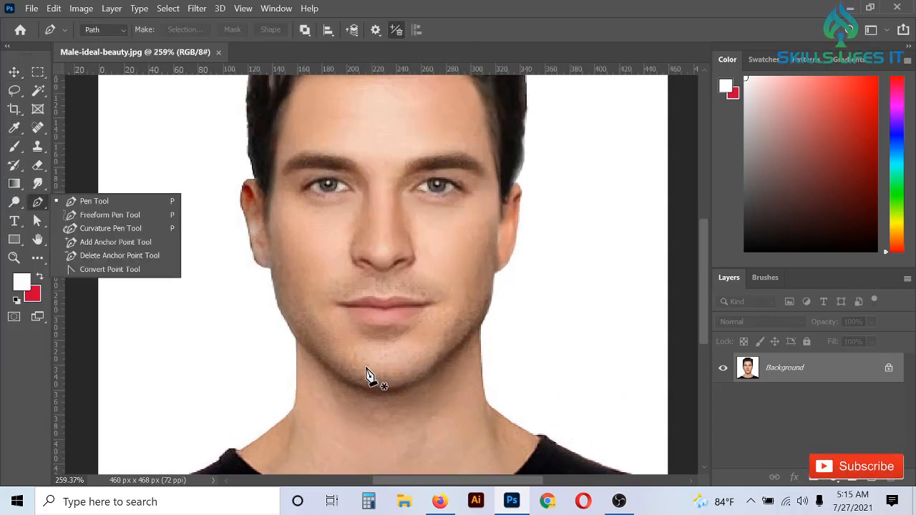
scroll(283, 333, up, 2)
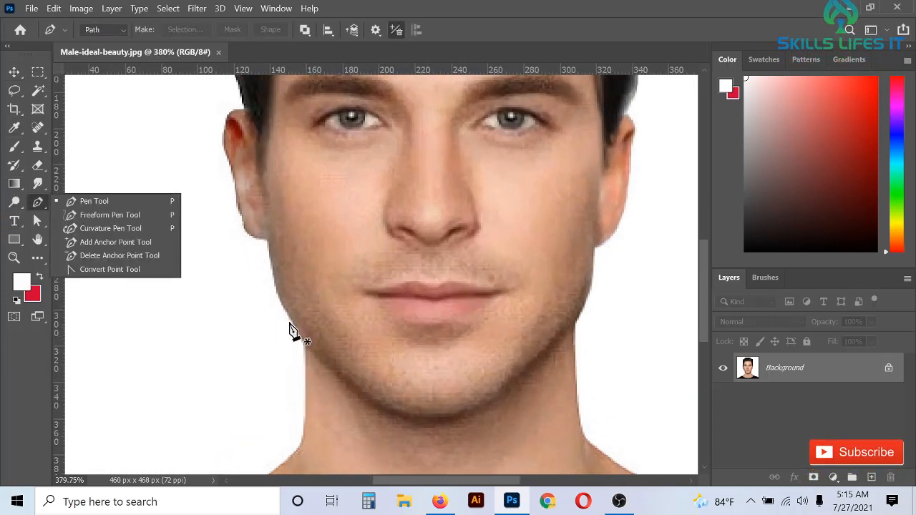
click(86, 202)
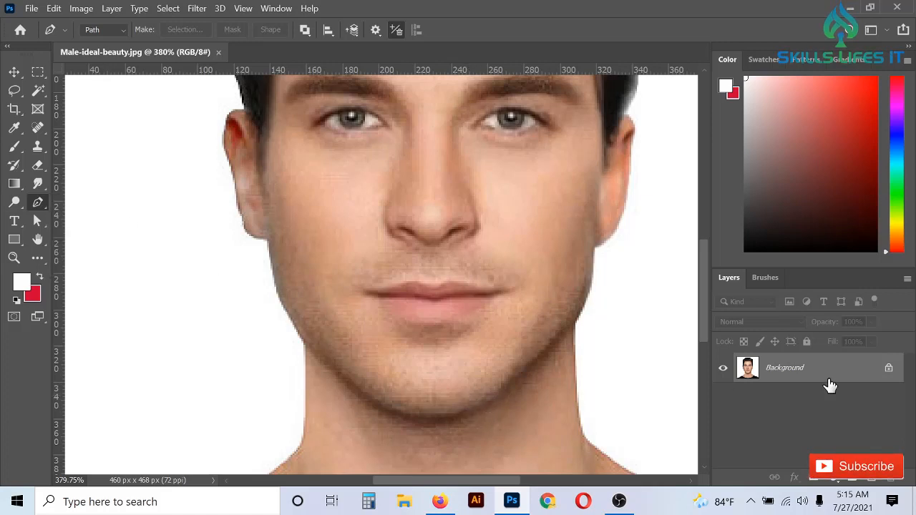
- Unlock the Background layer, duplicate it and hide the original layer
click(889, 370)
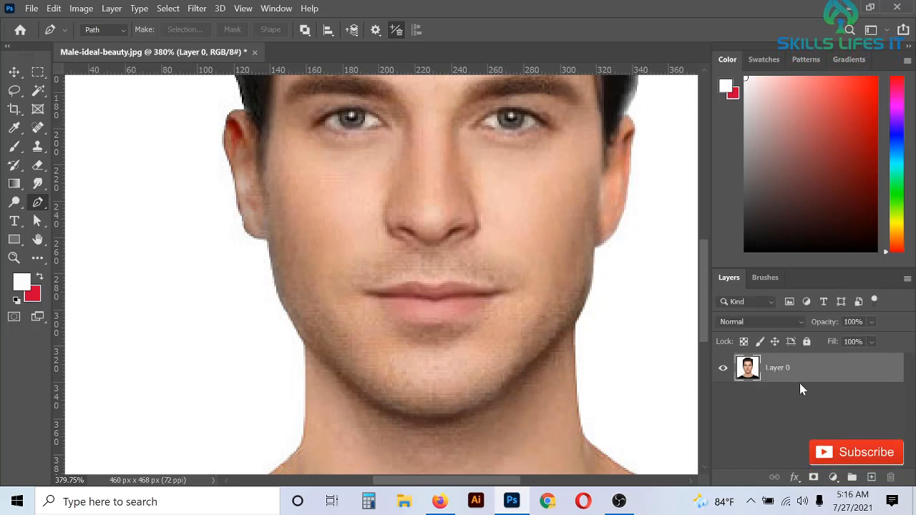
key(ctrl+j)
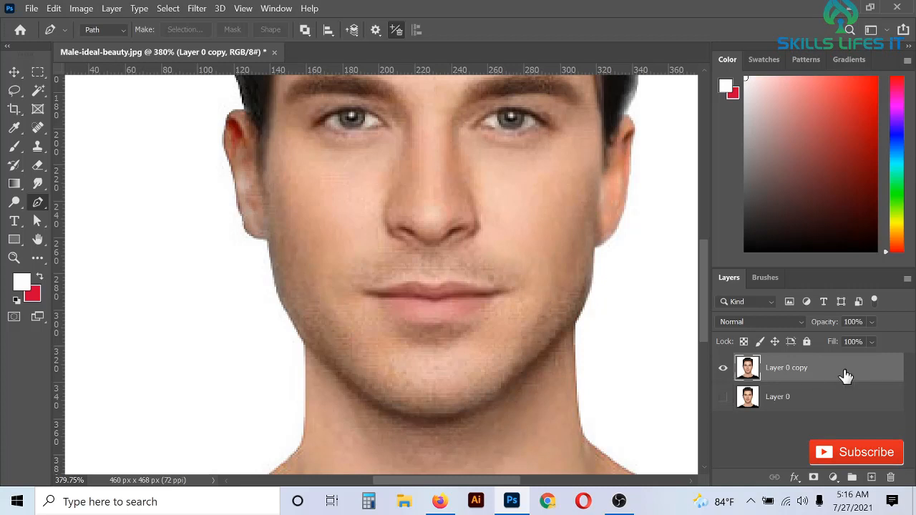
- Start a pen path at the jaw edge on the photo's left and trace under the chin to the opposite jaw edge
scroll(315, 389, up, 2)
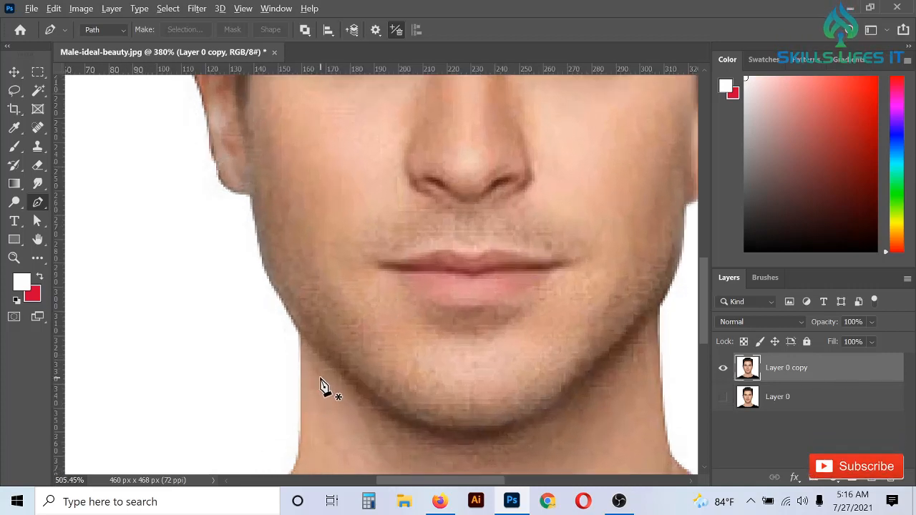
click(285, 318)
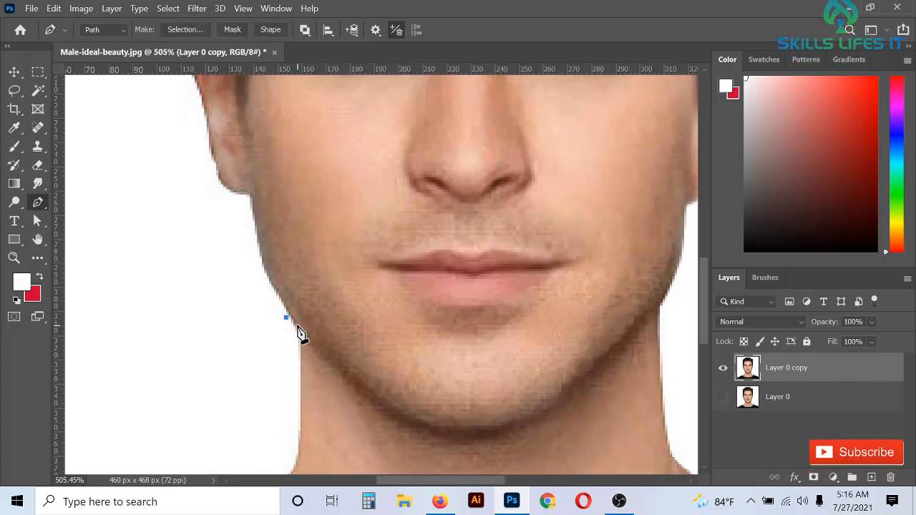
scroll(298, 337, down, 2)
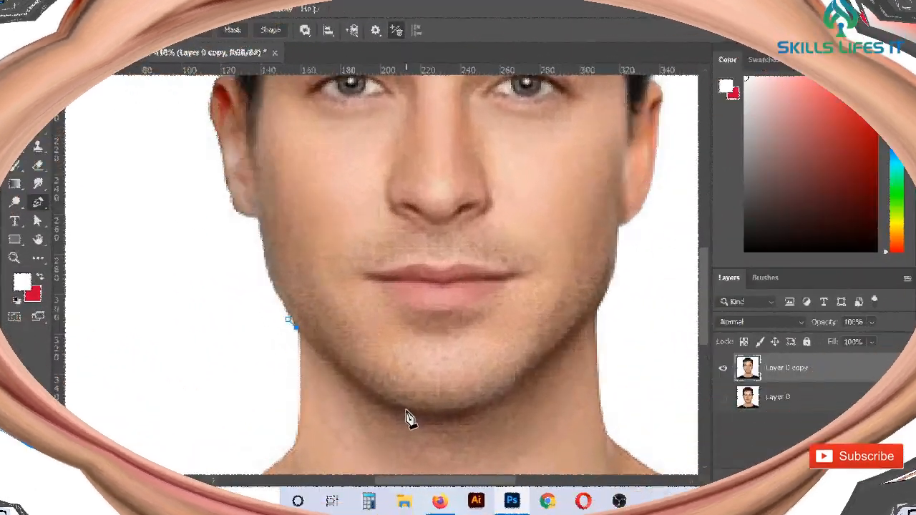
drag(405, 409, 544, 368)
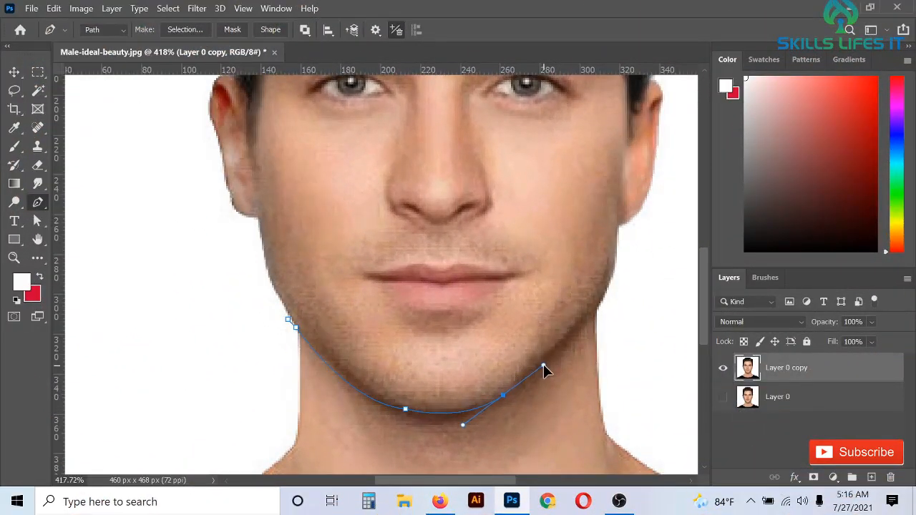
alt+click(504, 395)
drag(527, 316, 534, 304)
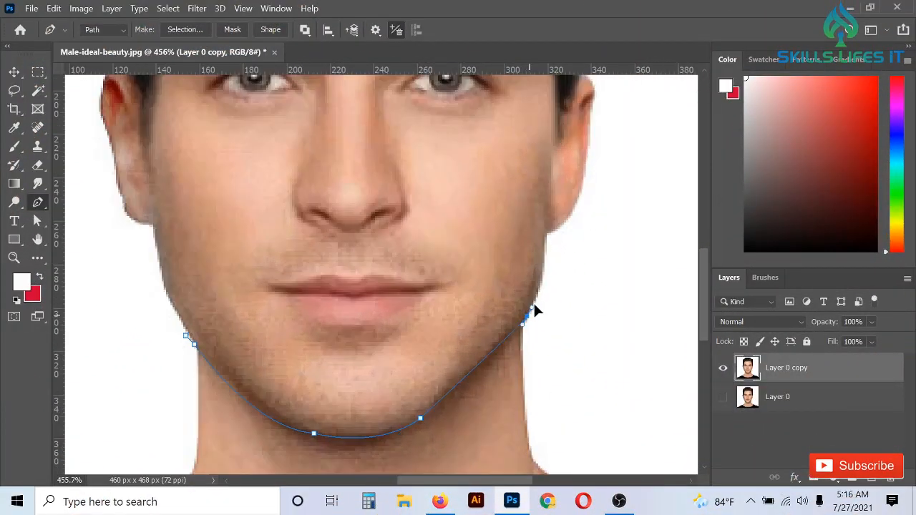
- Continue the path up the jawline on the photo's right side to the base of the earlobe
scroll(538, 239, up, 3)
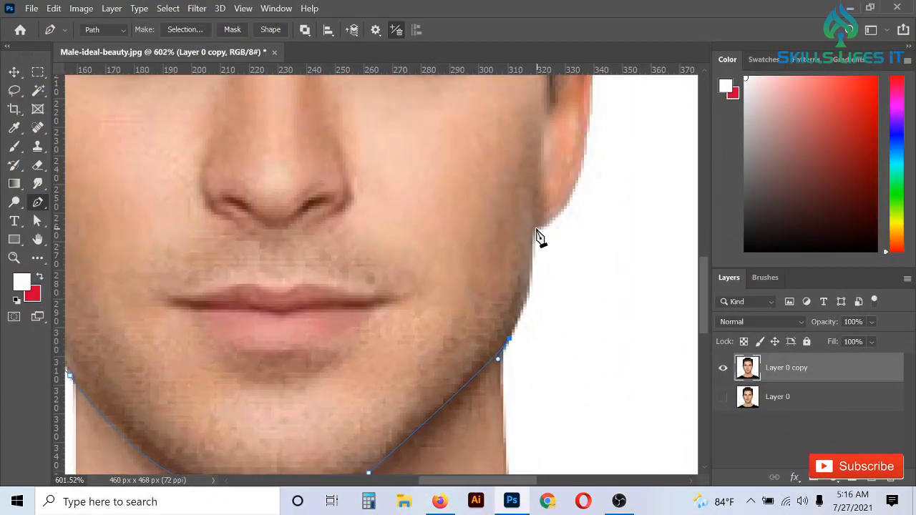
drag(535, 229, 537, 167)
key(ctrl+z)
drag(532, 281, 527, 191)
alt+click(532, 280)
click(536, 230)
- Trace the path around the outer edge of the ear on the photo's right, up to the hairline
scroll(577, 203, down, 3)
scroll(547, 223, up, 4)
alt+click(523, 263)
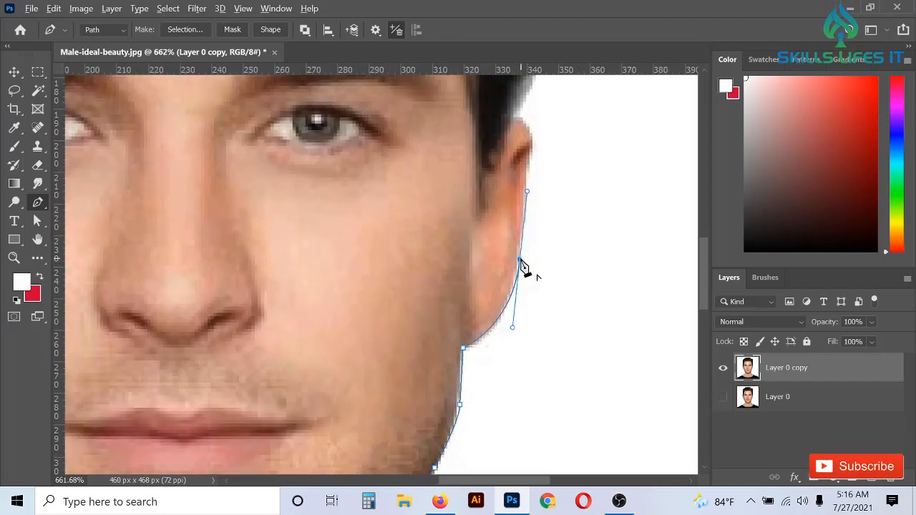
scroll(529, 251, up, 2)
click(532, 229)
scroll(534, 236, up, 1)
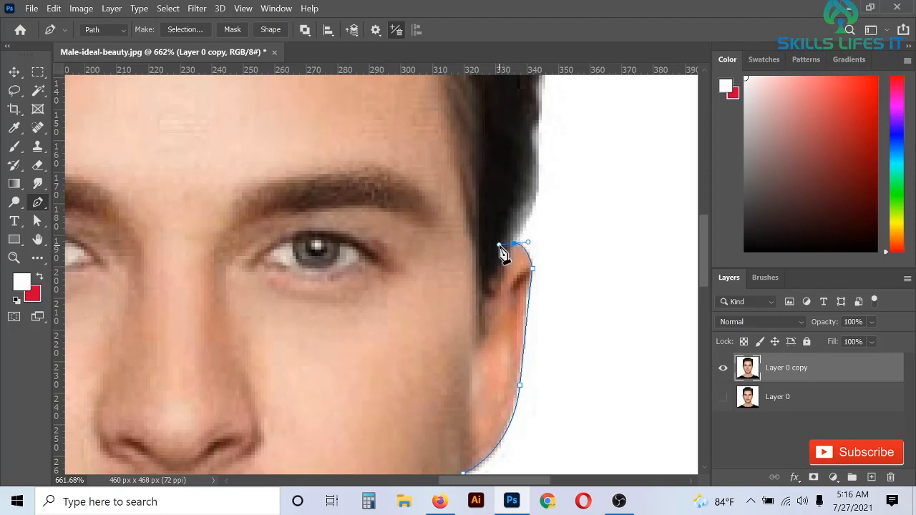
alt+click(514, 244)
- Extend the path up the lower side hair above the ear on the photo's right
scroll(515, 247, up, 3)
drag(535, 277, 523, 217)
alt+click(536, 277)
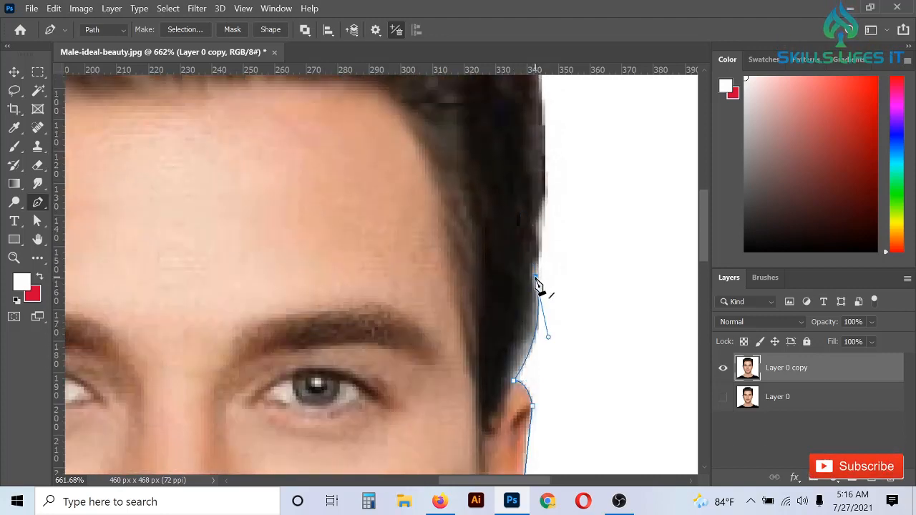
scroll(537, 281, up, 3)
drag(544, 312, 532, 322)
alt+click(544, 311)
scroll(547, 285, up, 2)
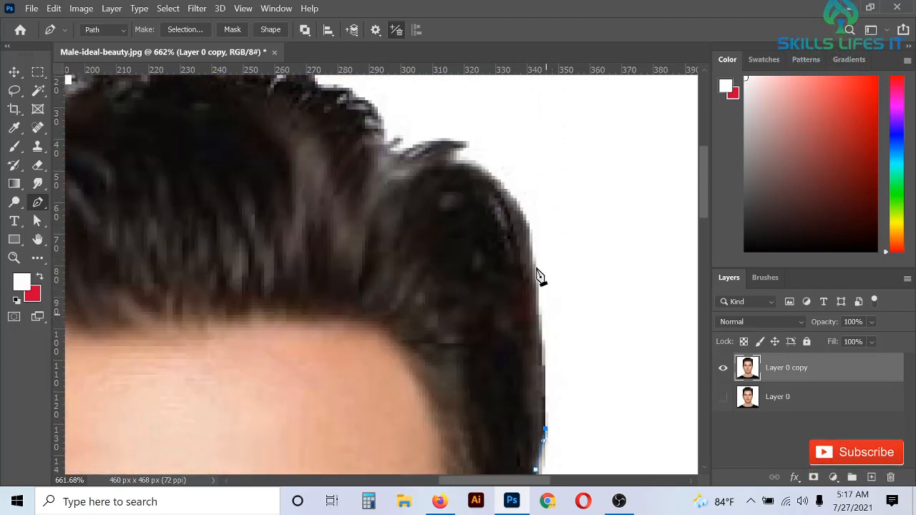
- Curve the path over the raised hair on the photo's right and around its pointed tuft
drag(457, 164, 360, 168)
alt+click(456, 164)
scroll(459, 189, up, 1)
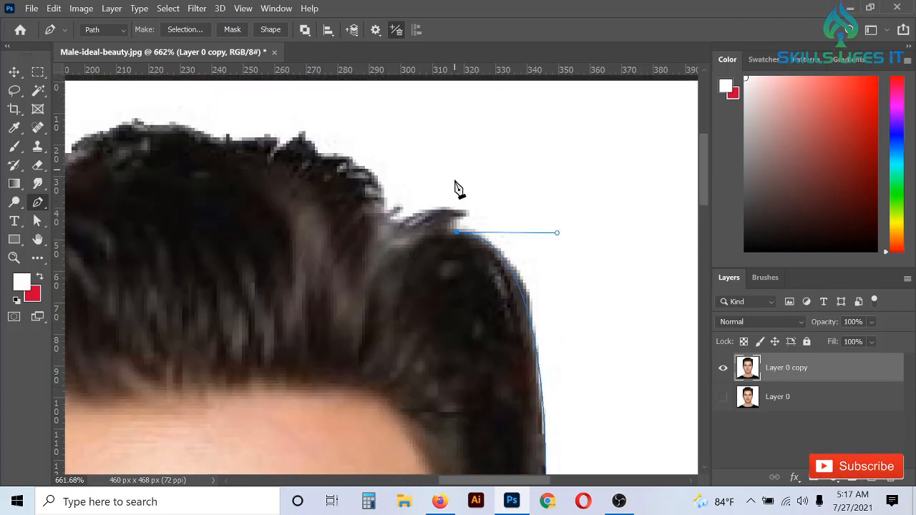
alt+click(469, 213)
scroll(459, 219, down, 1)
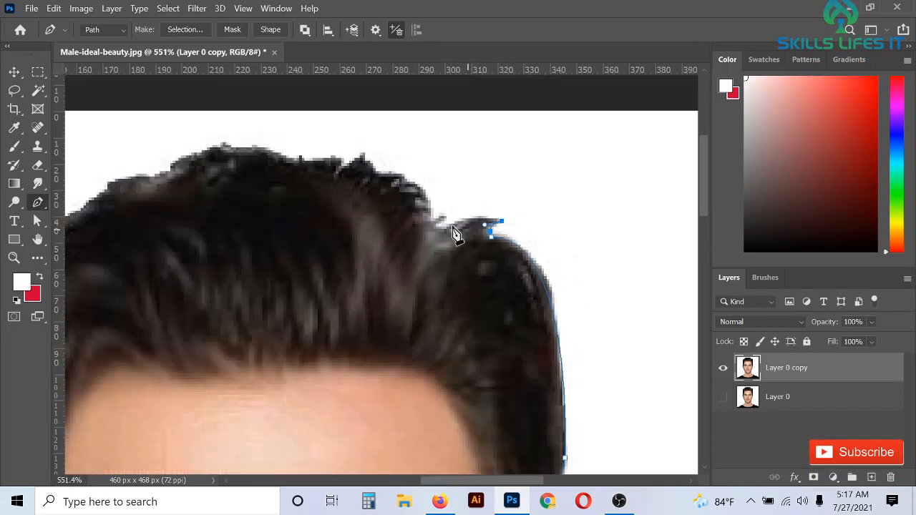
drag(401, 247, 430, 231)
scroll(429, 231, up, 1)
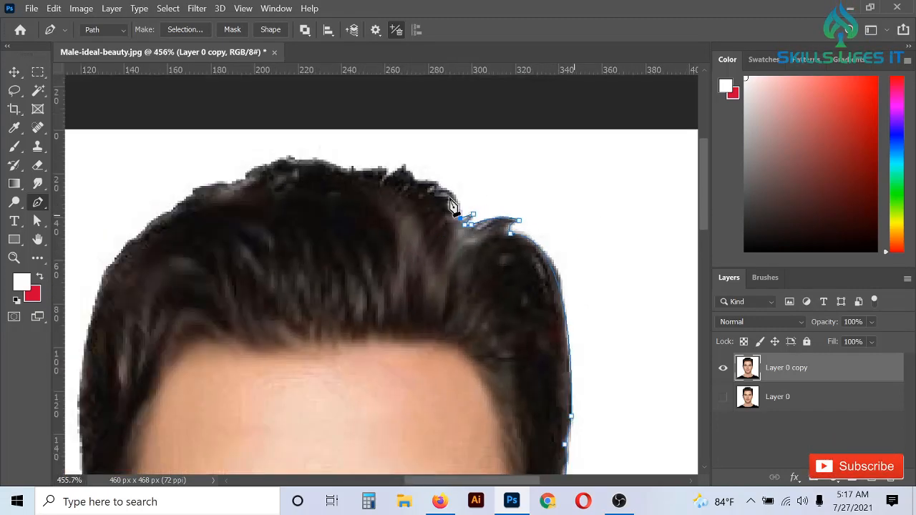
- Continue the path across the top of the hair toward the photo's left side
drag(433, 187, 317, 180)
alt+click(434, 187)
click(419, 164)
alt+click(353, 173)
scroll(354, 174, down, 1)
drag(419, 174, 339, 249)
alt+click(360, 183)
- Trace the path down the upper curve of the hair on the photo's left, correcting misplaced points
scroll(416, 164, down, 1)
alt+click(354, 189)
scroll(502, 192, down, 1)
key(ctrl+z)
scroll(373, 202, up, 3)
alt+click(370, 202)
scroll(374, 210, down, 3)
scroll(381, 235, up, 2)
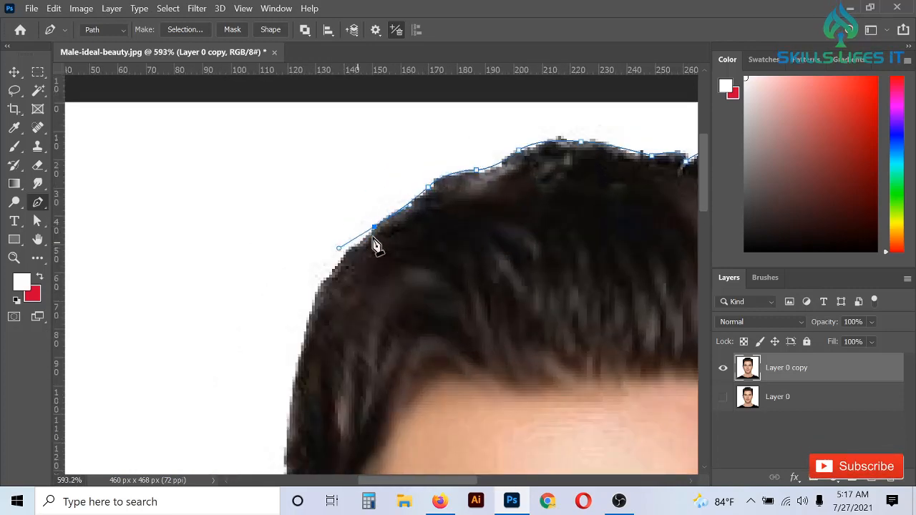
alt+click(374, 228)
scroll(374, 242, up, 1)
click(342, 287)
- Extend the path down the side hair on the photo's left to the top of the ear
scroll(315, 297, down, 3)
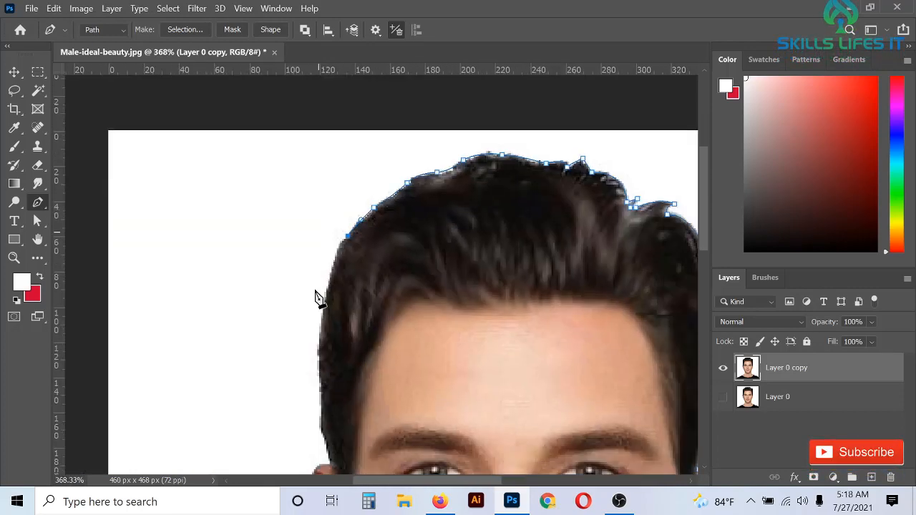
scroll(323, 352, up, 2)
scroll(332, 341, down, 3)
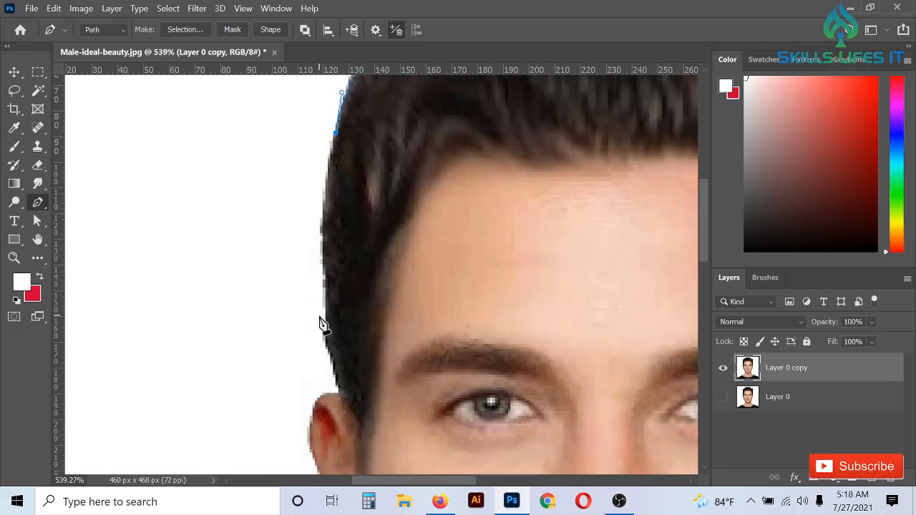
drag(328, 286, 335, 343)
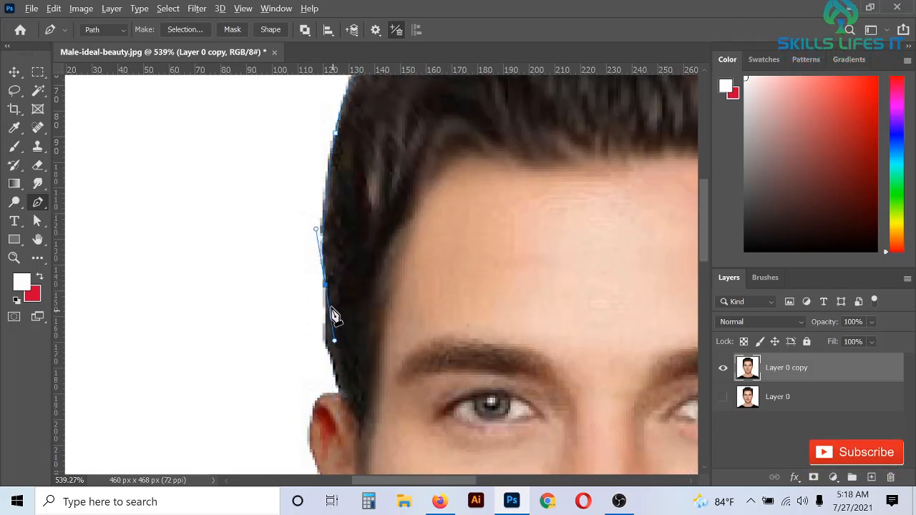
alt+click(327, 286)
scroll(328, 303, up, 2)
click(327, 302)
scroll(329, 305, down, 1)
click(342, 300)
- Trace the path around the ear on the photo's left, from its top to where the lobe meets the jaw
scroll(337, 302, down, 1)
drag(311, 297, 306, 336)
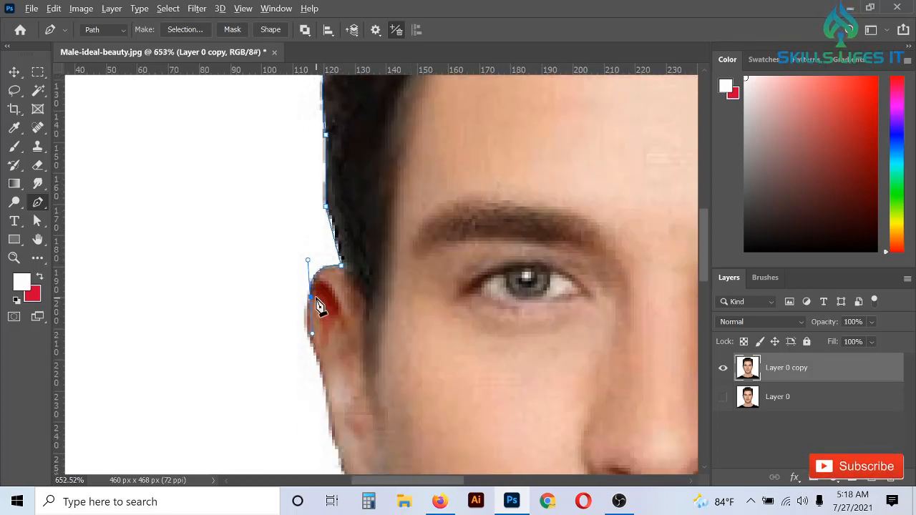
scroll(320, 304, down, 1)
scroll(324, 280, down, 1)
drag(335, 308, 337, 331)
alt+click(335, 308)
scroll(335, 308, down, 1)
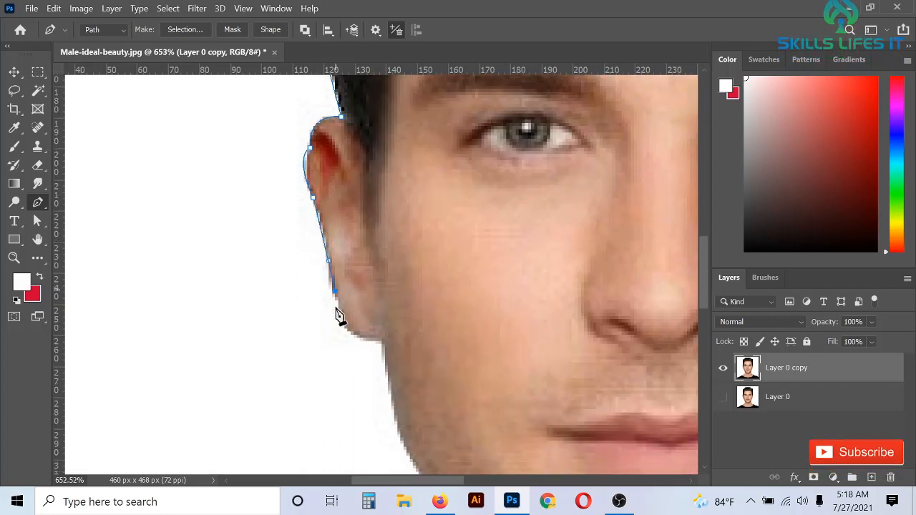
drag(382, 306, 432, 336)
alt+click(382, 306)
- Follow the remaining jawline on the photo's left and close the path at its starting point
scroll(388, 315, down, 2)
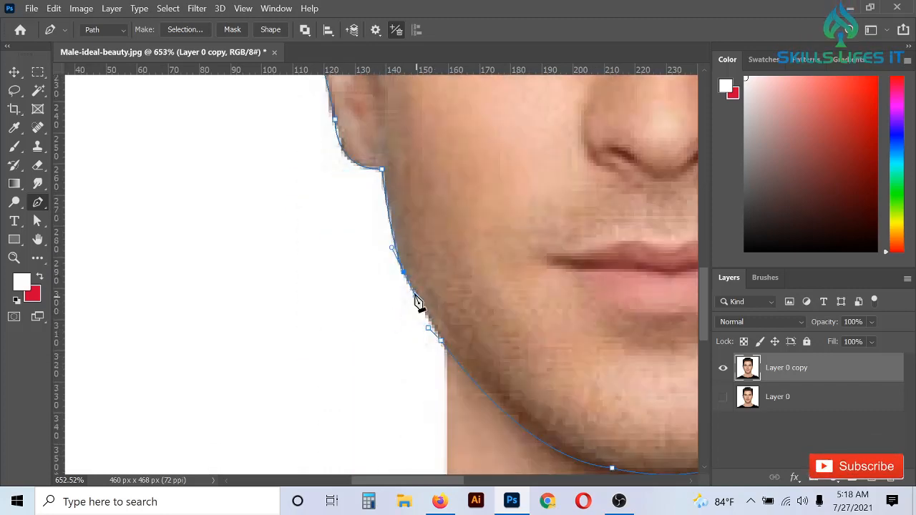
alt+click(404, 272)
scroll(433, 322, up, 3)
click(431, 322)
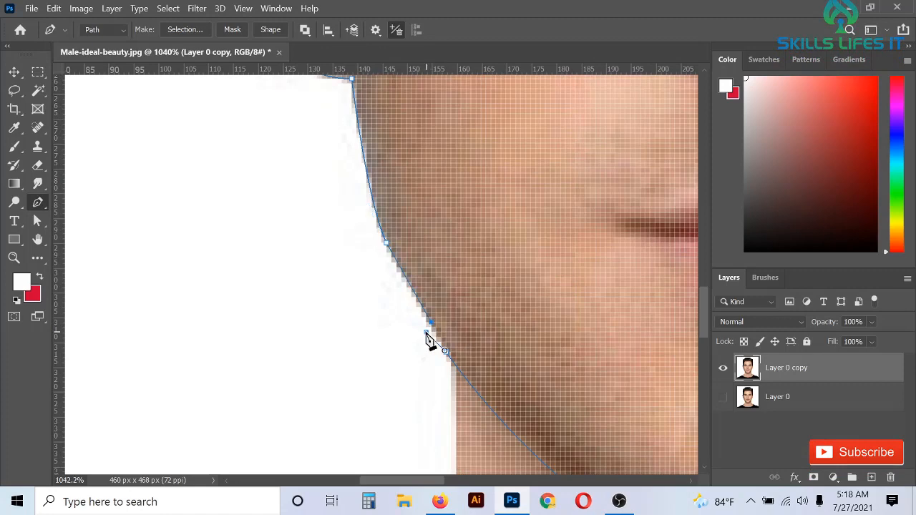
click(428, 334)
- Use the Direct Selection tool to move the path's closing anchor point onto the jaw edge
scroll(434, 337, down, 5)
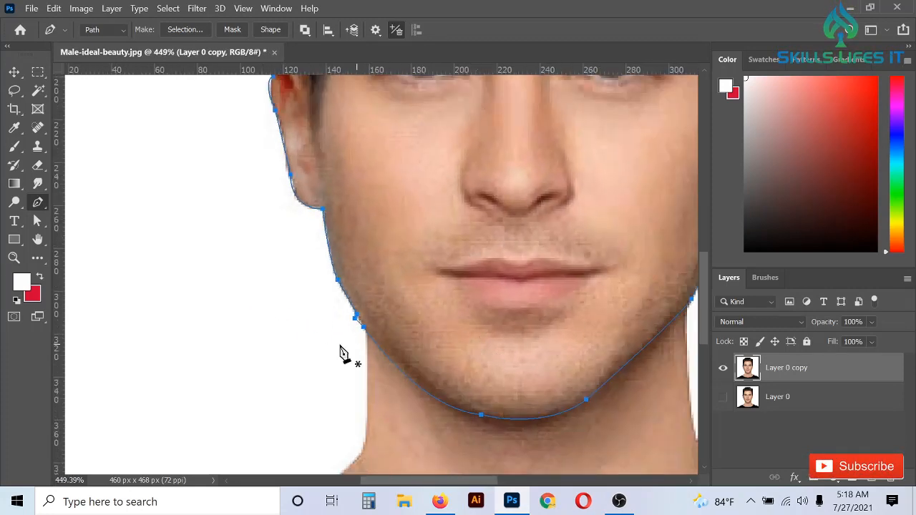
scroll(341, 353, up, 2)
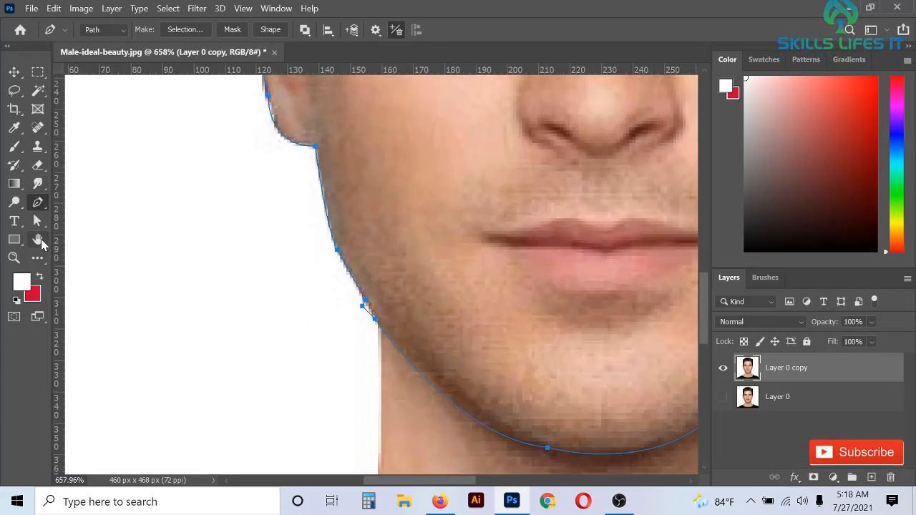
click(40, 222)
click(79, 234)
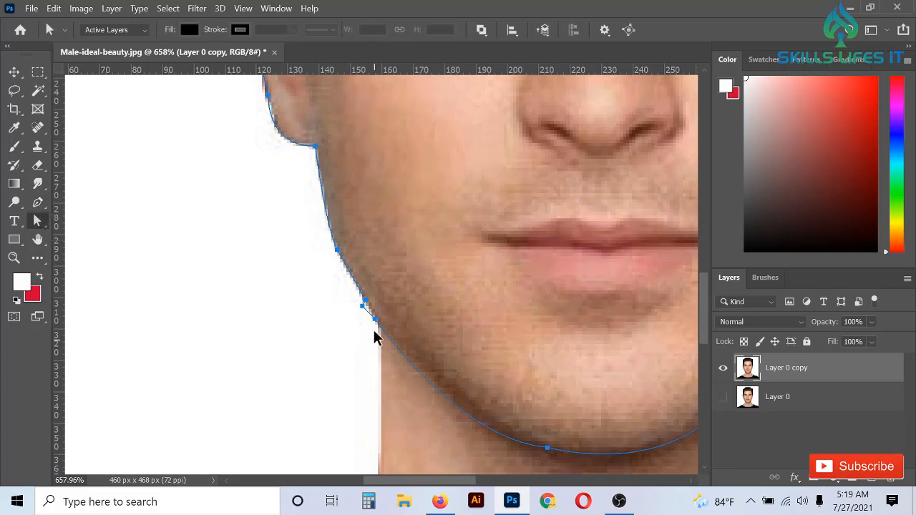
scroll(358, 309, up, 2)
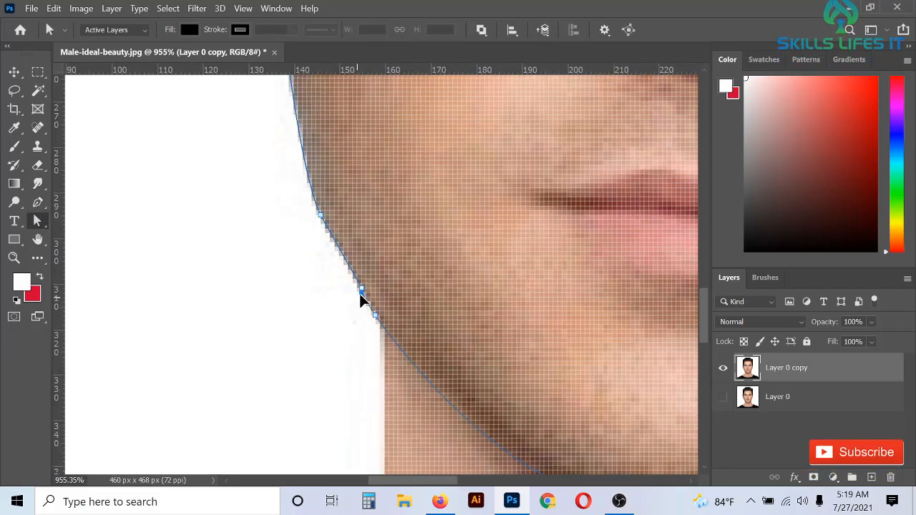
- Convert the closed head path into a selection
scroll(300, 287, down, 6)
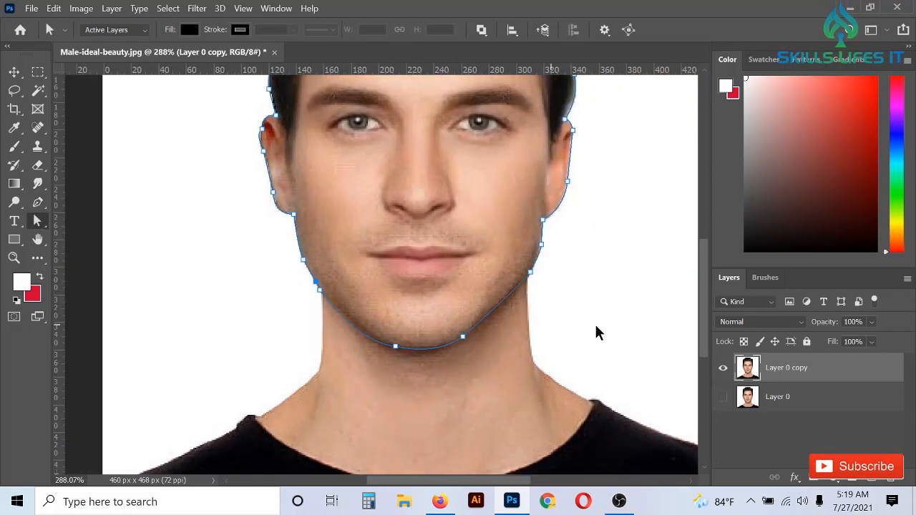
scroll(380, 286, down, 4)
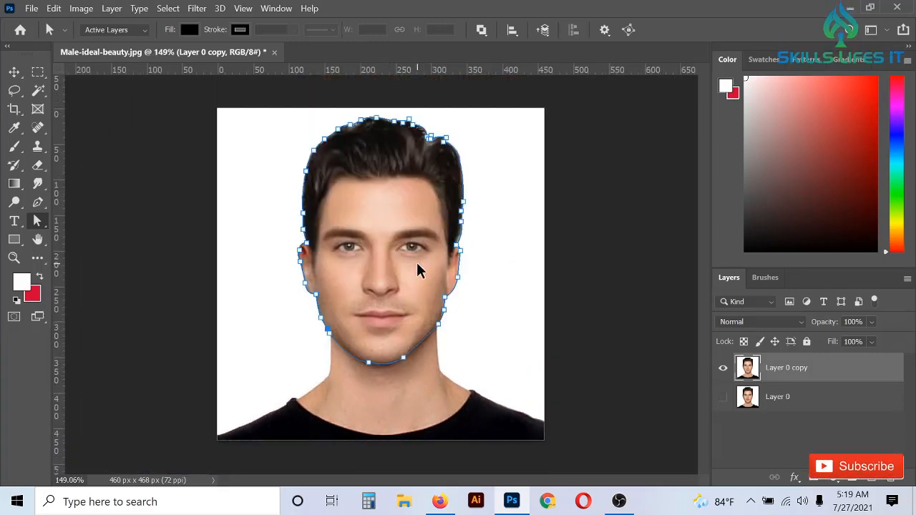
key(ctrl+Return)
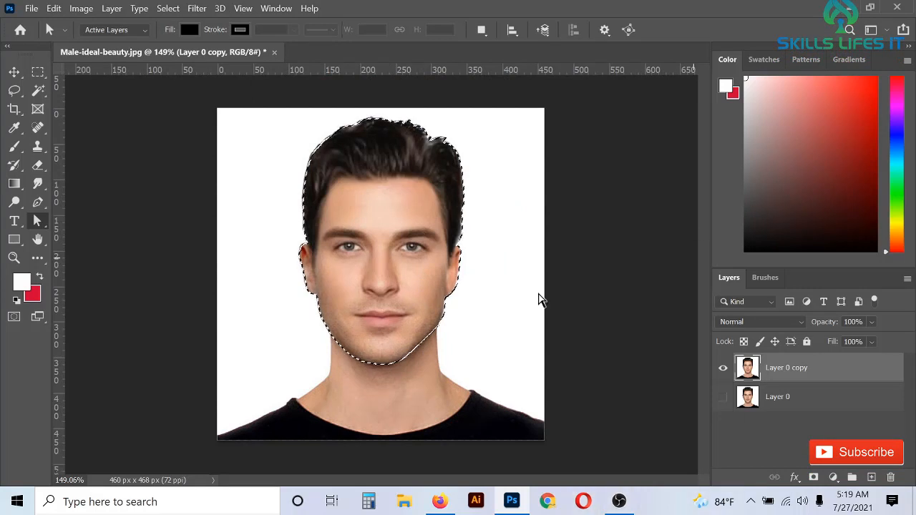
- Add a layer mask to Layer 0 copy from the head selection
scroll(433, 229, up, 1)
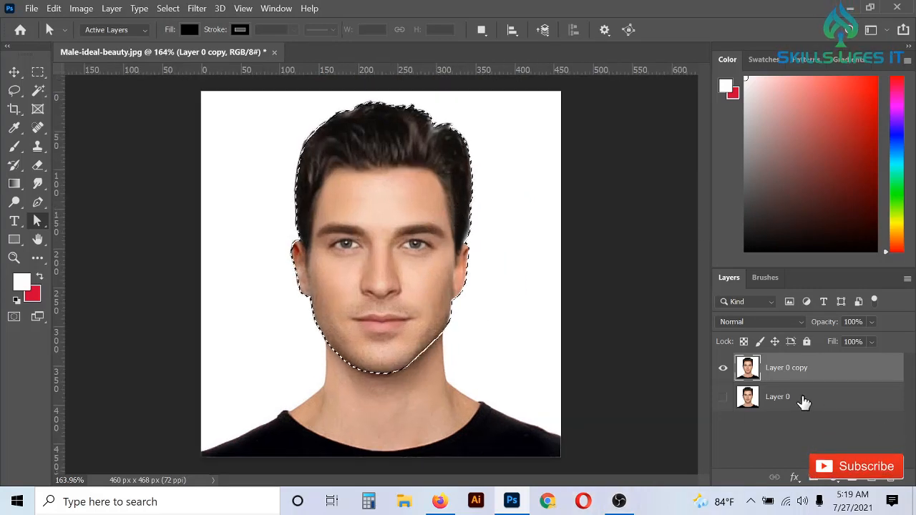
click(816, 478)
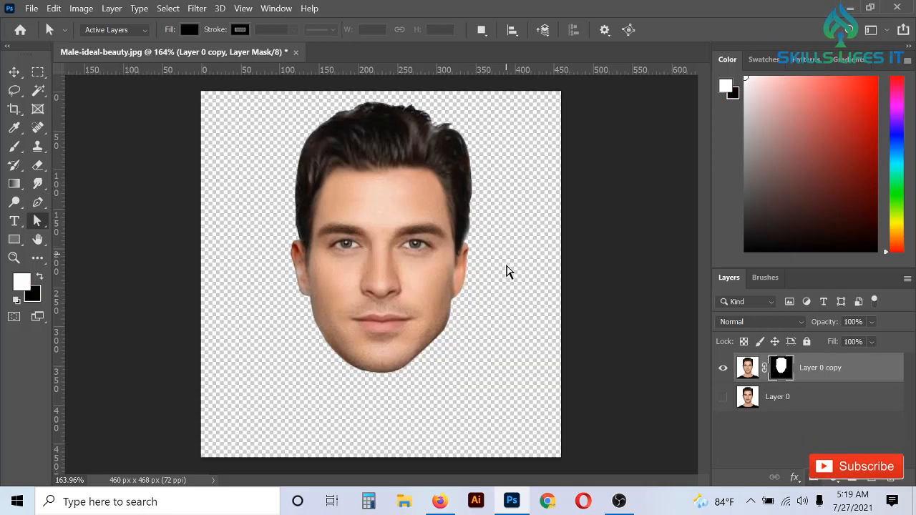
scroll(439, 262, down, 1)
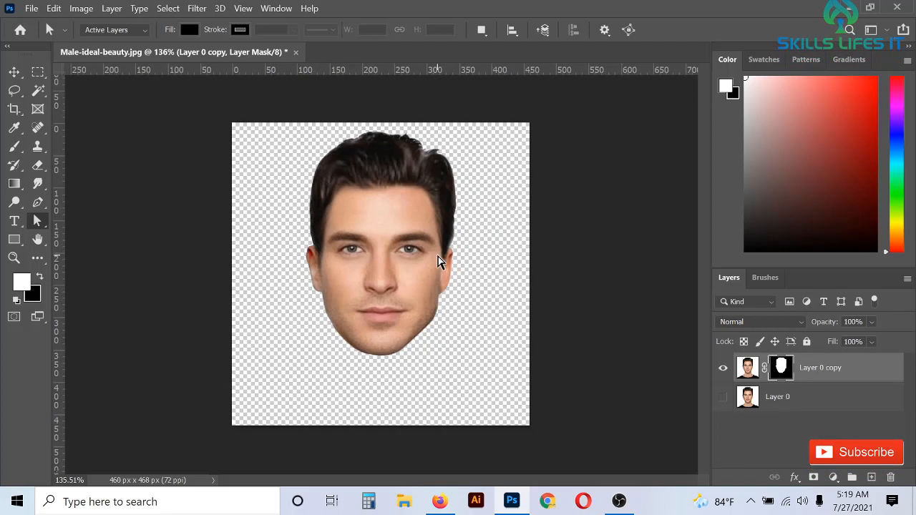
- Open the head's layer mask in Select and Mask and look through its refinement and output settings
double_click(783, 368)
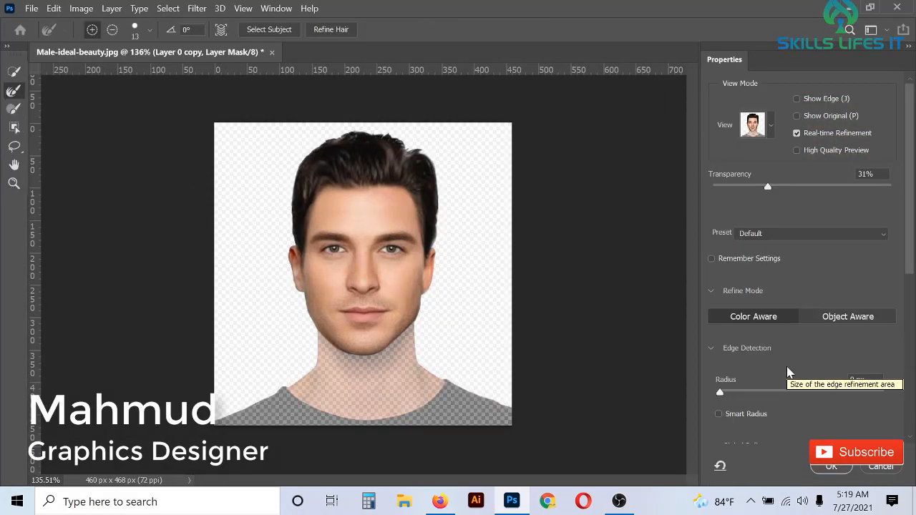
scroll(820, 299, down, 3)
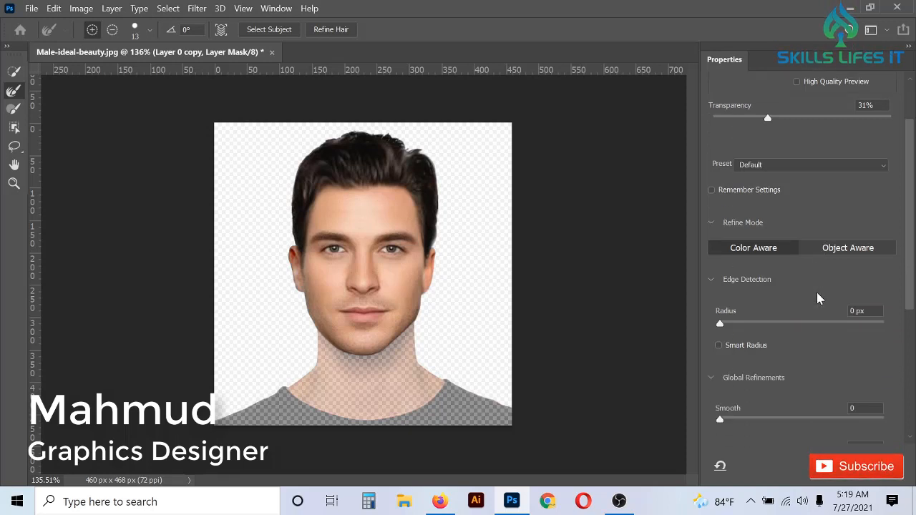
scroll(819, 296, down, 5)
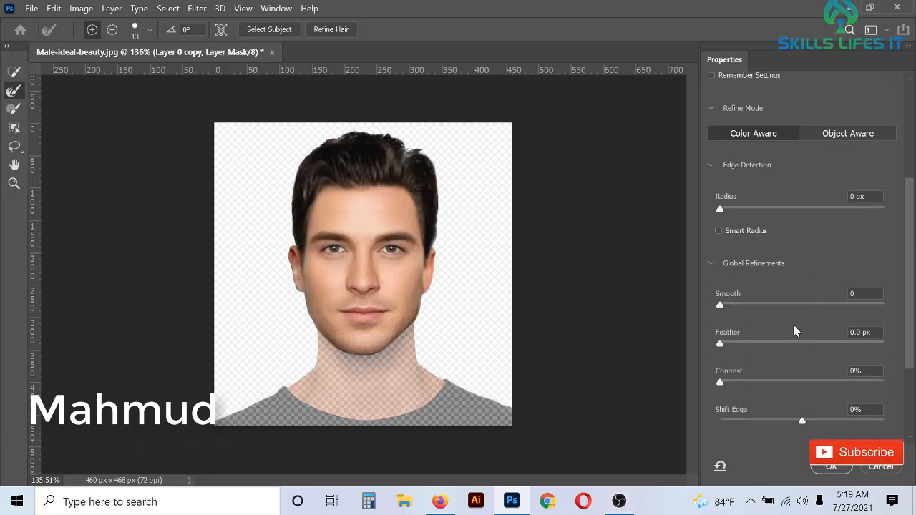
scroll(795, 326, down, 5)
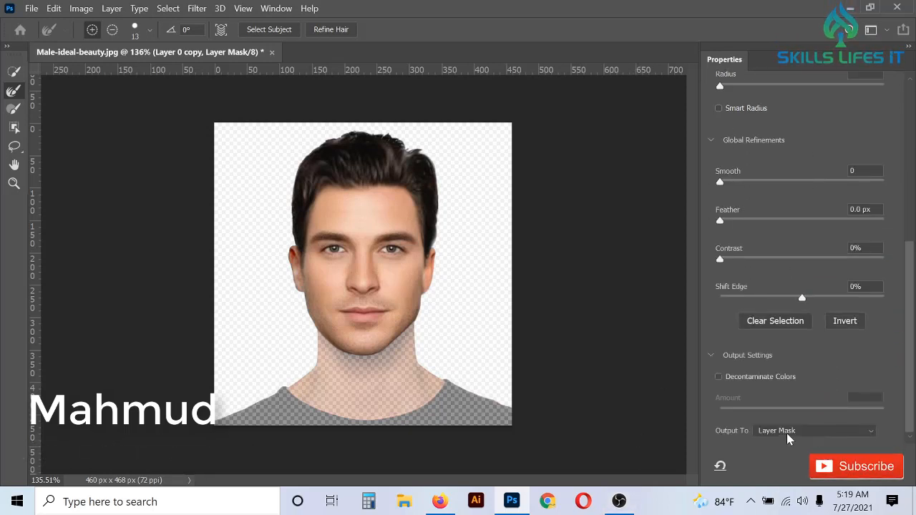
scroll(791, 422, up, 9)
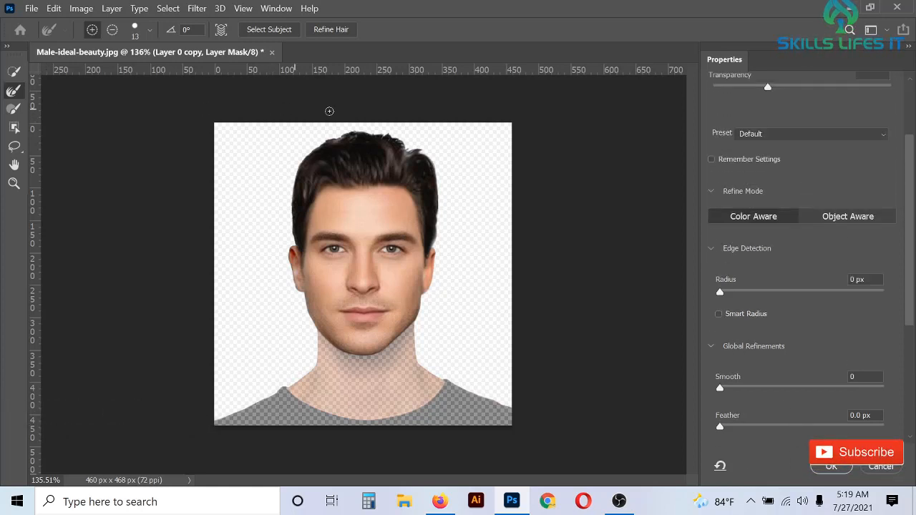
- Brush along the upper hair outline with the Refine Edge Brush and apply the refined mask
scroll(329, 111, up, 5)
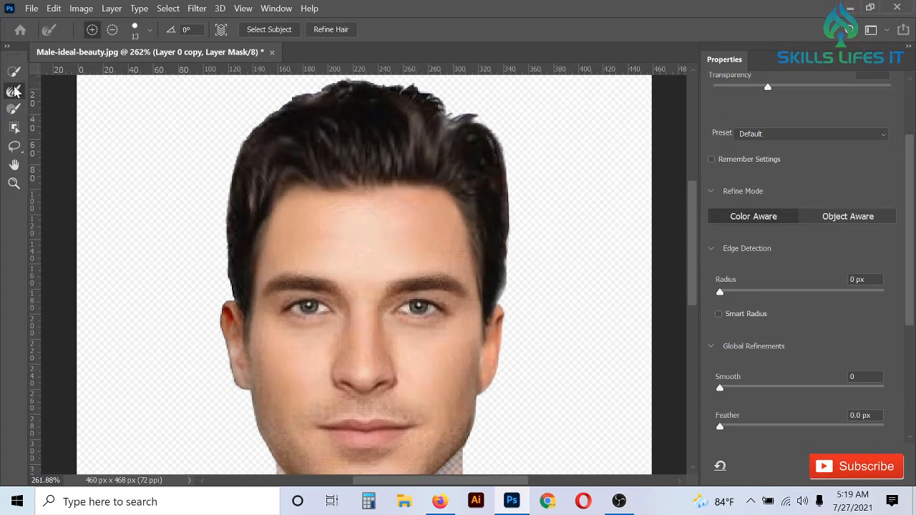
click(15, 91)
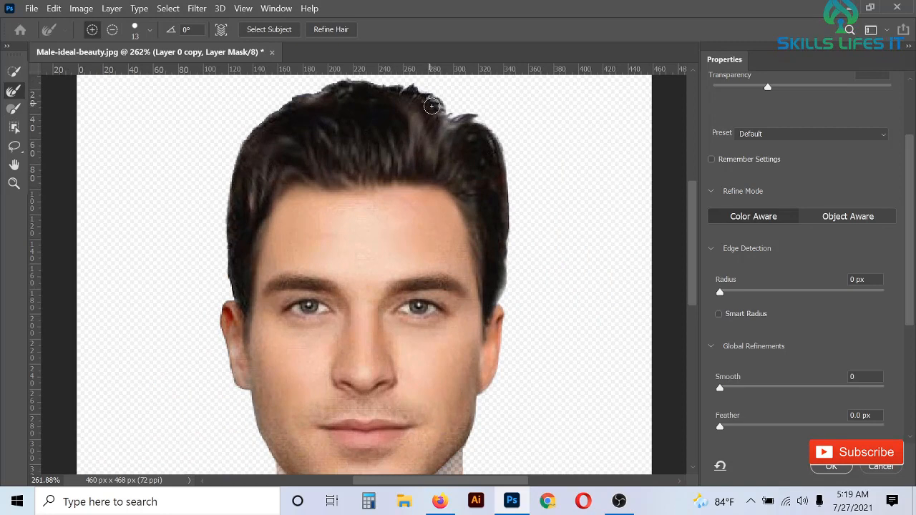
mouse_move(432, 106)
mouse_down()
mouse_move(332, 91)
mouse_move(263, 123)
mouse_up()
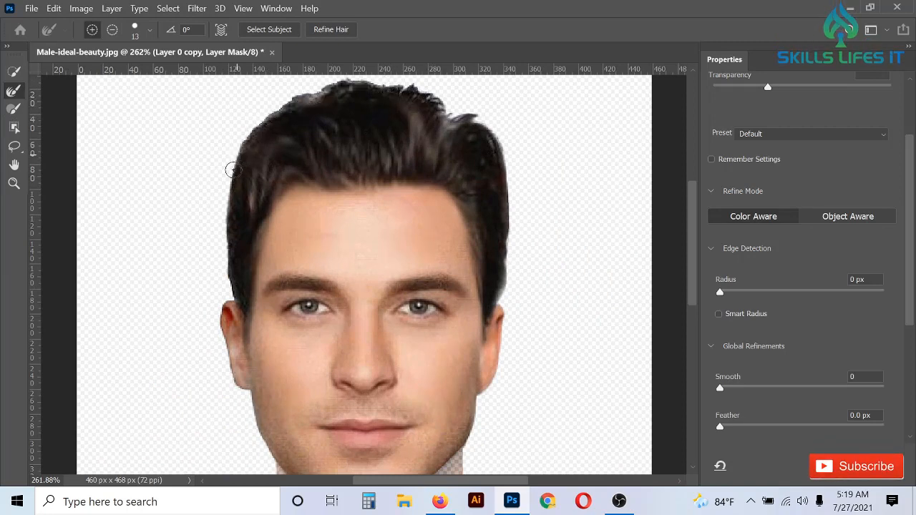
scroll(230, 179, down, 1)
scroll(510, 215, down, 1)
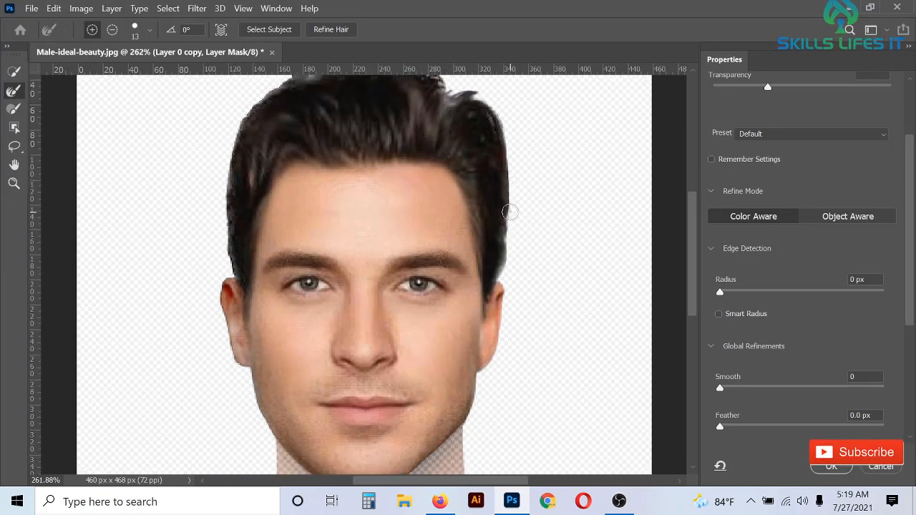
scroll(509, 212, down, 6)
scroll(802, 286, down, 2)
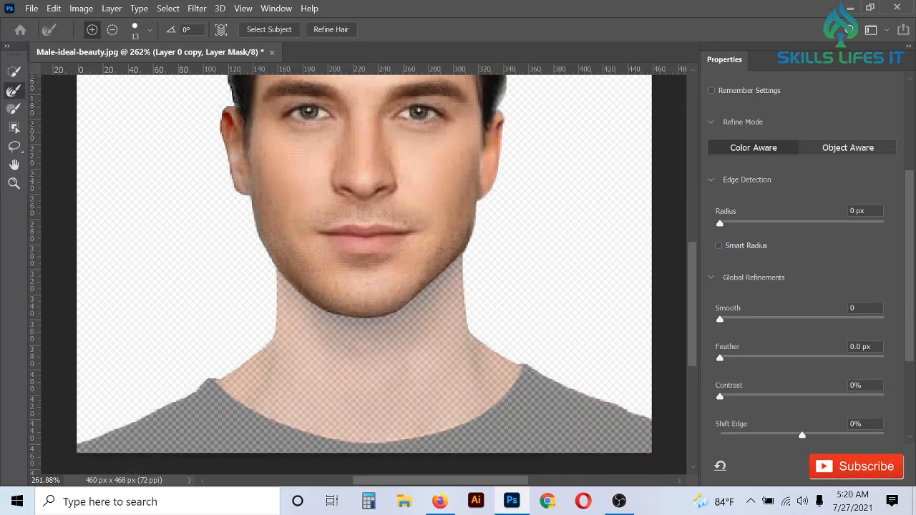
click(834, 469)
scroll(410, 307, down, 5)
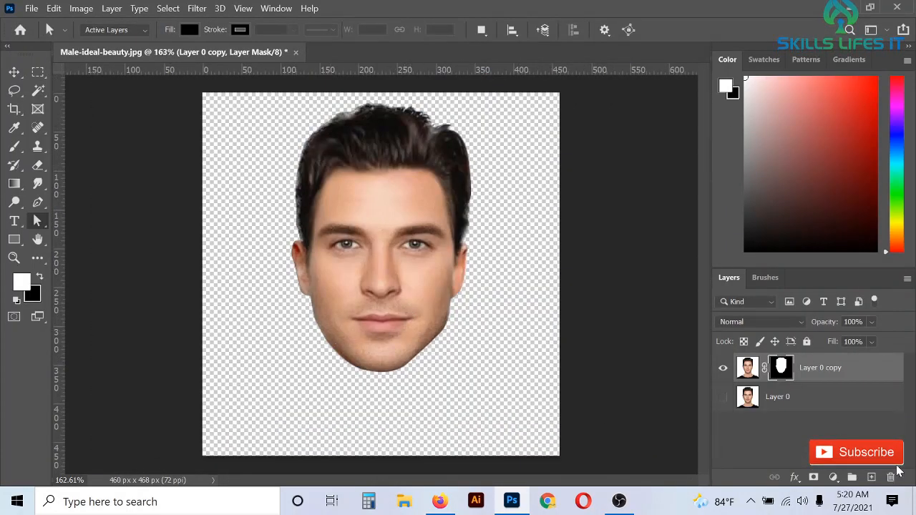
- Apply the layer mask on Layer 0 copy permanently and keep the original Layer 0 hidden
click(749, 367)
right_click(781, 367)
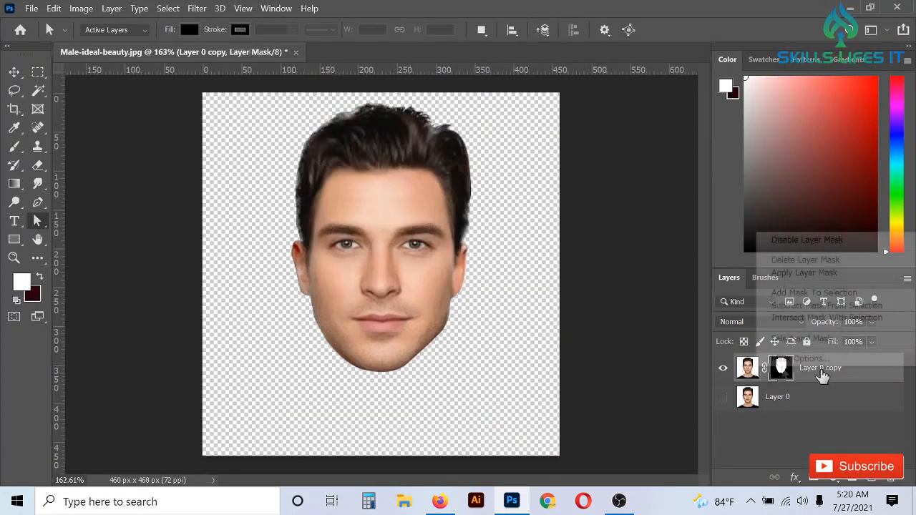
click(804, 273)
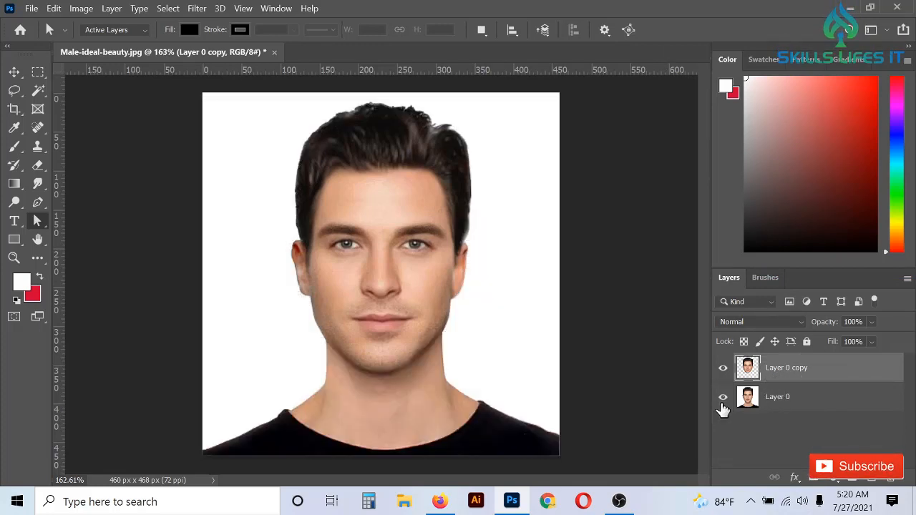
click(723, 401)
scroll(348, 236, down, 3)
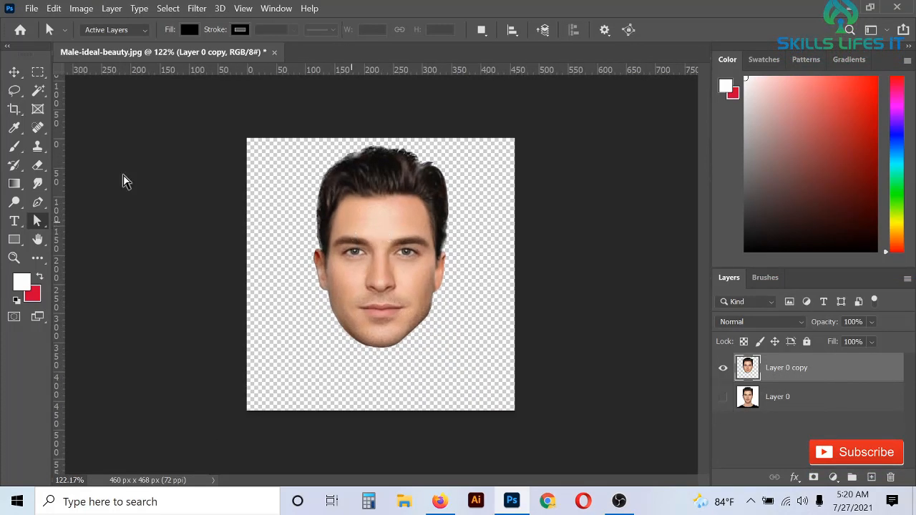
- Move the cut-out head down to the middle of the canvas
click(14, 72)
drag(377, 230, 366, 245)
scroll(385, 247, up, 1)
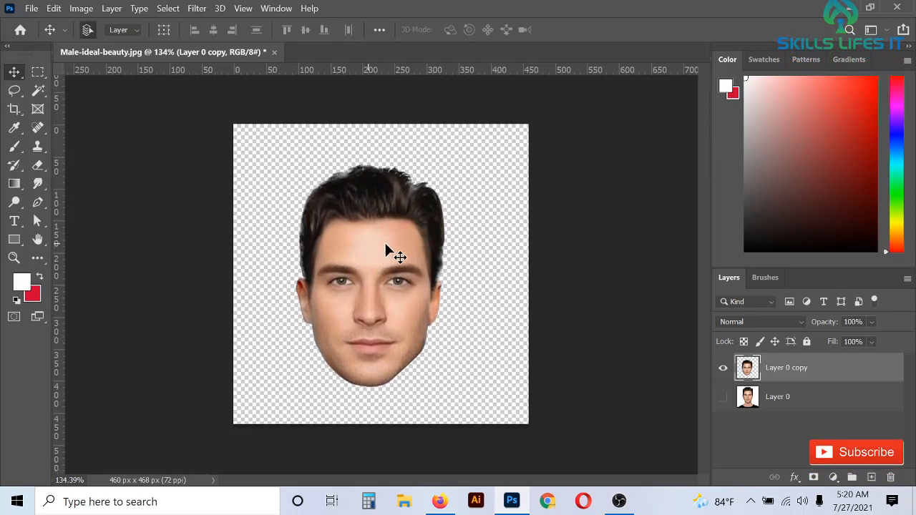
scroll(386, 247, down, 2)
scroll(380, 250, down, 3)
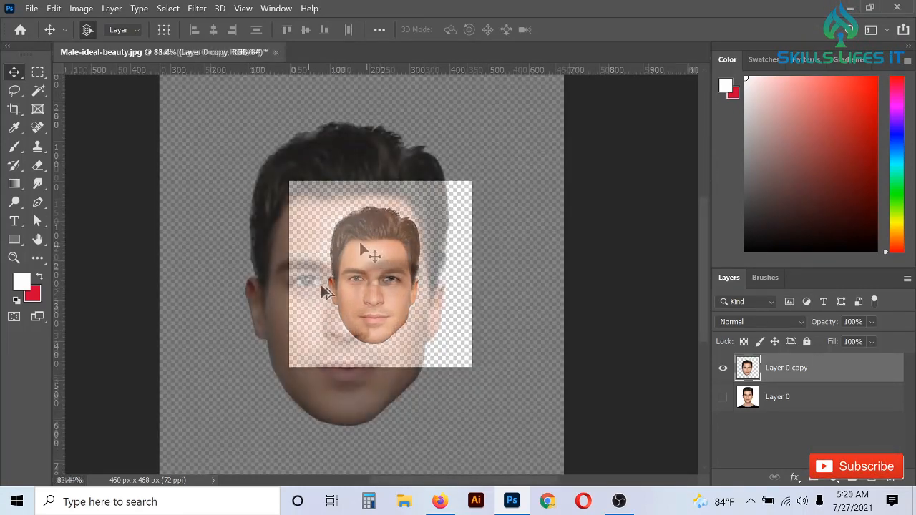
drag(360, 243, 374, 265)
scroll(373, 266, down, 2)
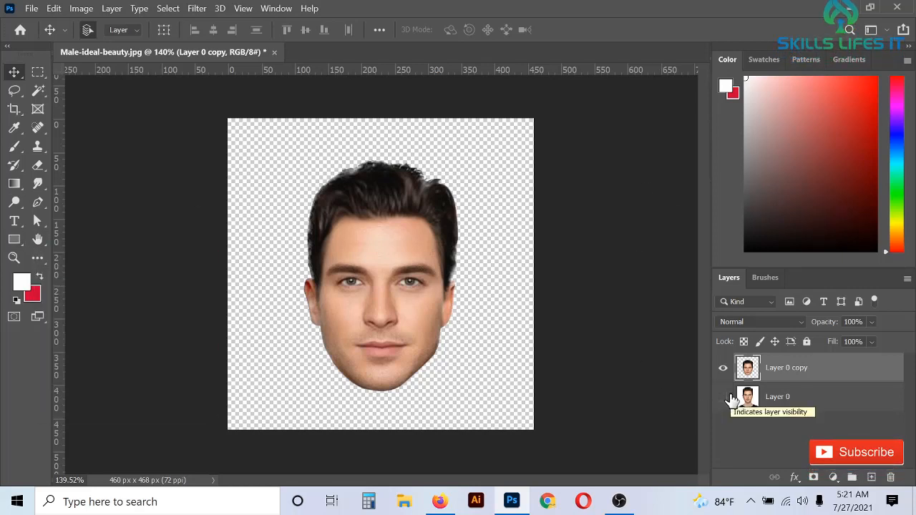
- Add a new layer directly beneath the head layer and turn on its Gradient Overlay effect
click(879, 483)
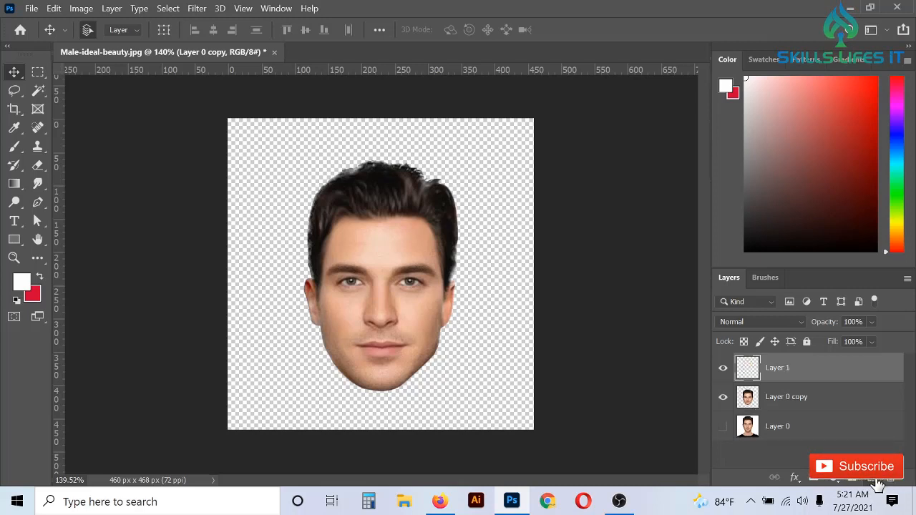
drag(785, 373, 740, 395)
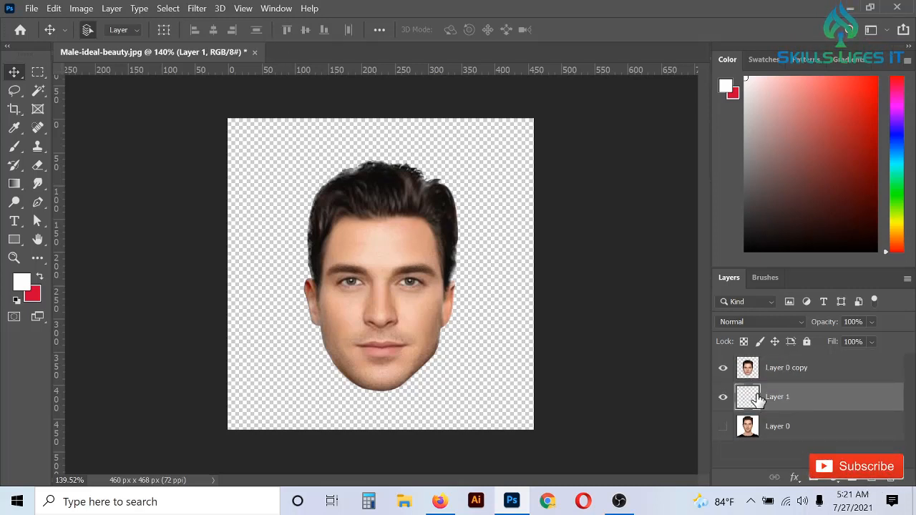
right_click(759, 399)
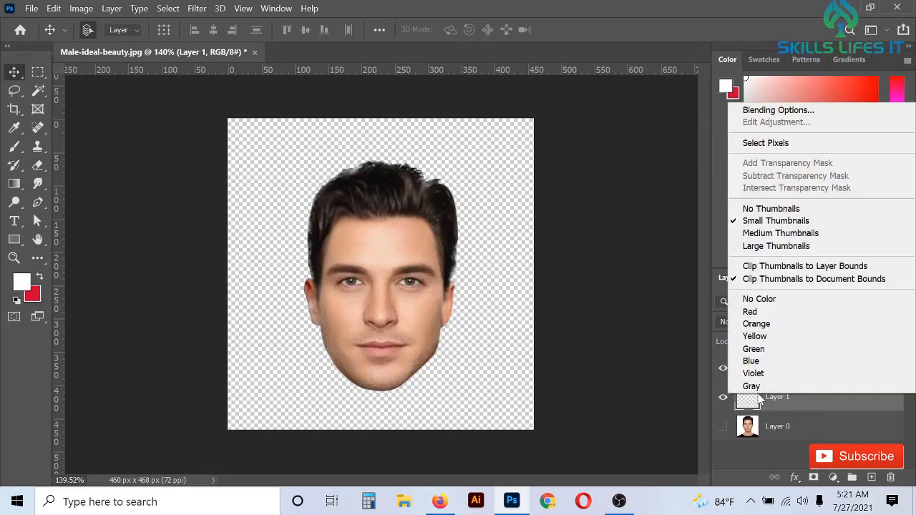
click(784, 111)
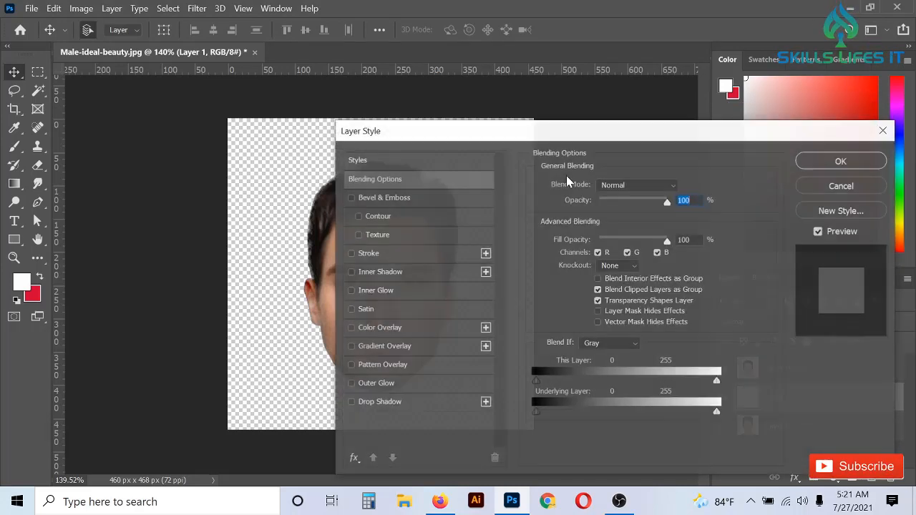
drag(589, 140, 702, 106)
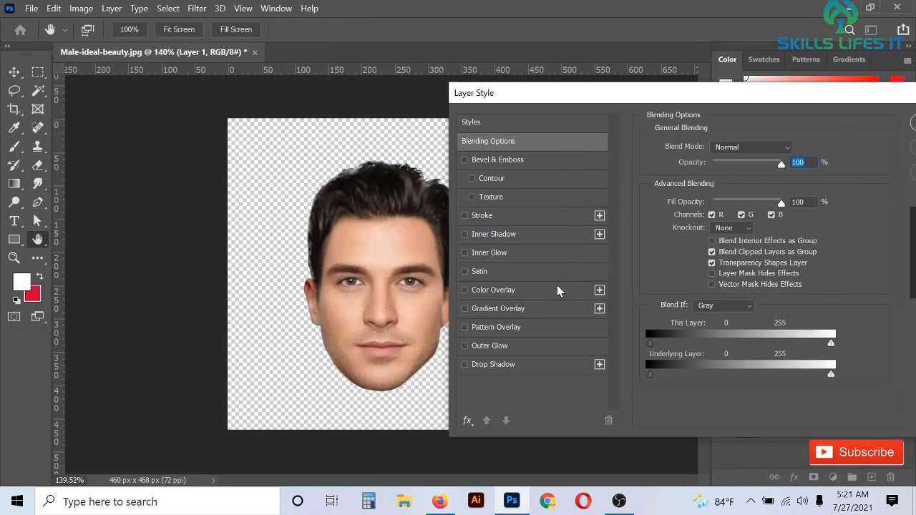
click(499, 309)
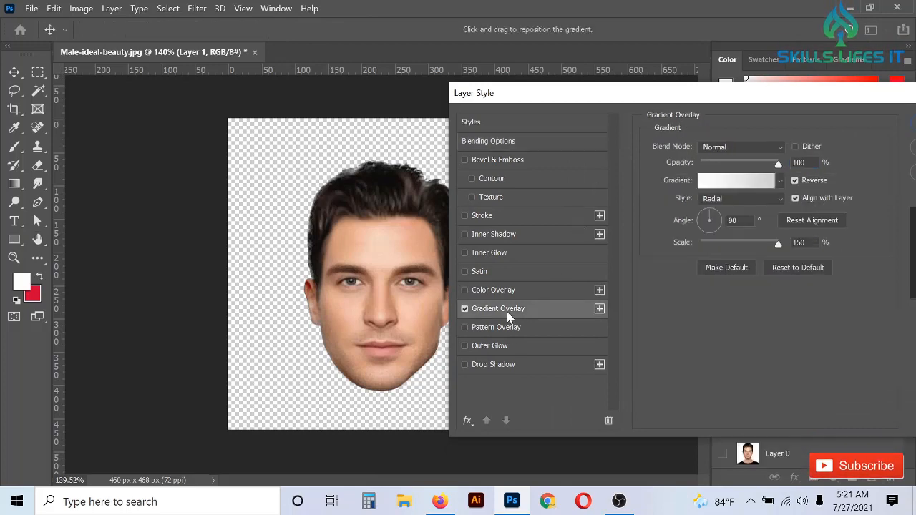
- Set the overlay's gradient to the basic Black, White preset and apply the layer style
click(723, 185)
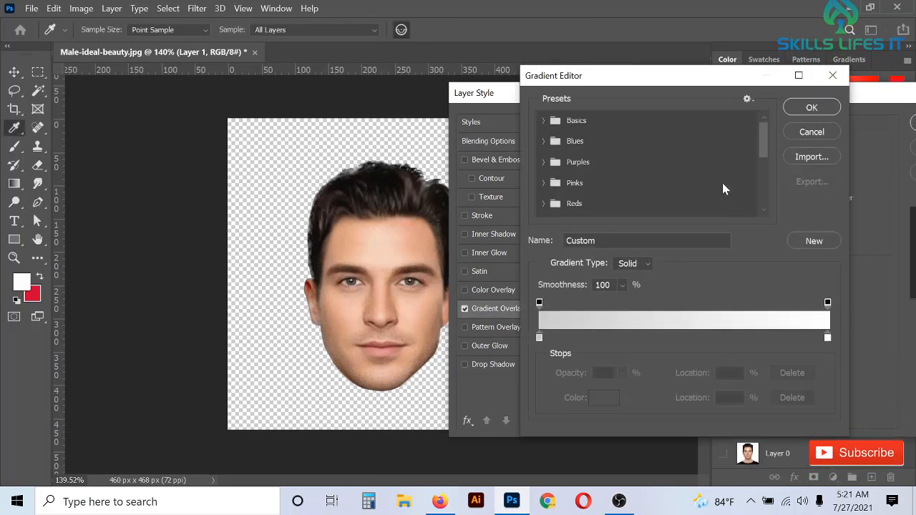
click(545, 122)
click(607, 143)
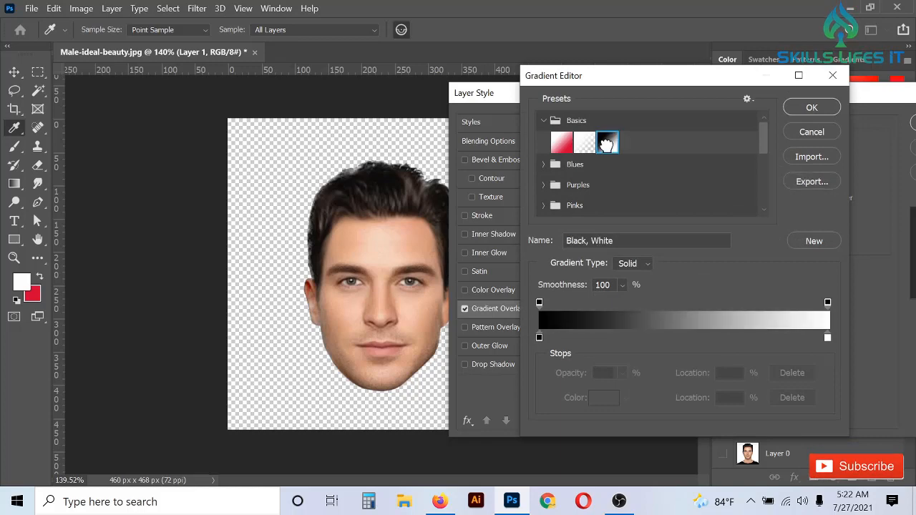
click(812, 107)
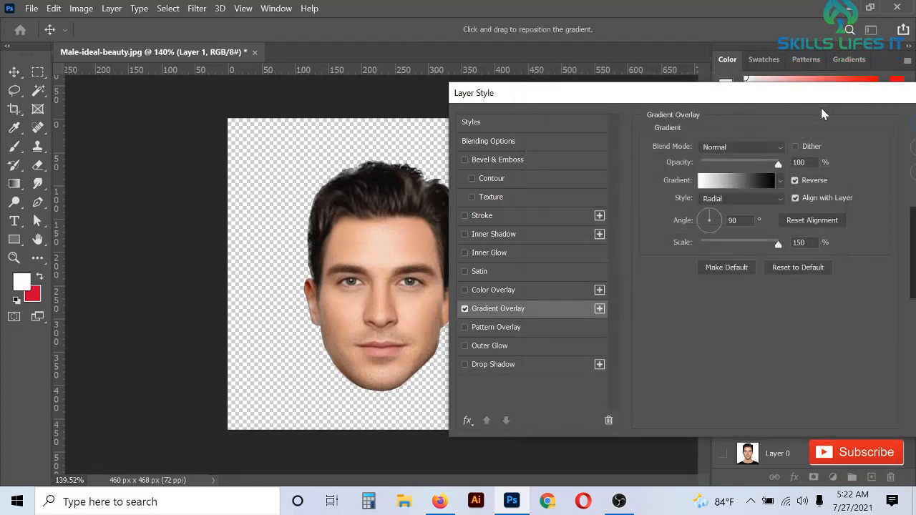
drag(785, 95, 573, 102)
click(732, 131)
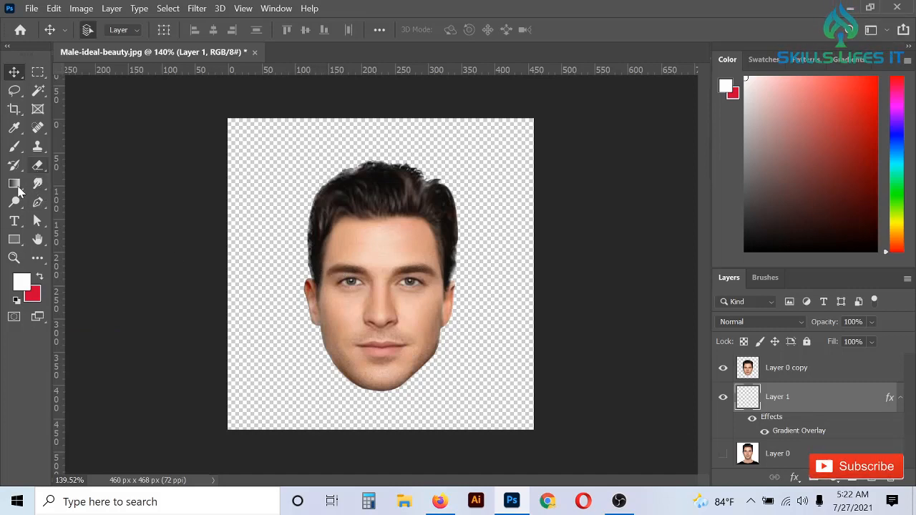
- Fill the new background layer with a black-to-white gradient running diagonally from the canvas's upper left to its lower right
click(15, 184)
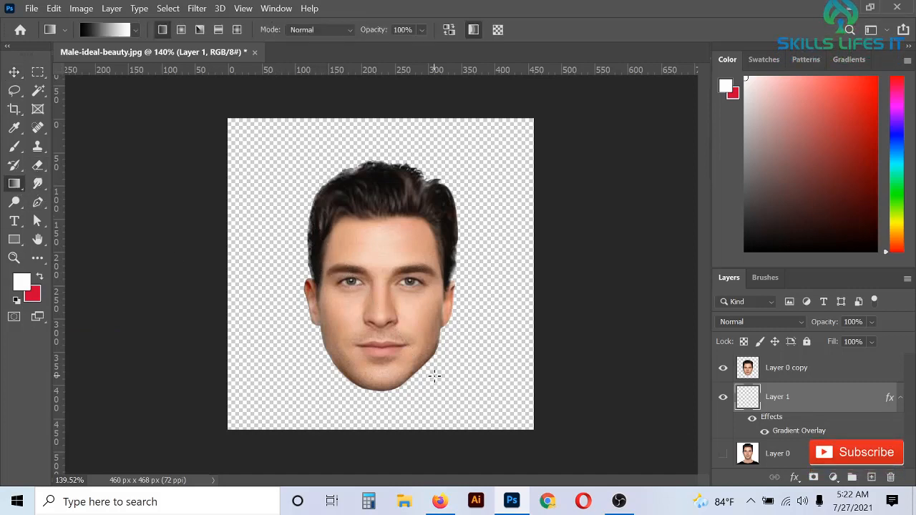
drag(435, 376, 434, 374)
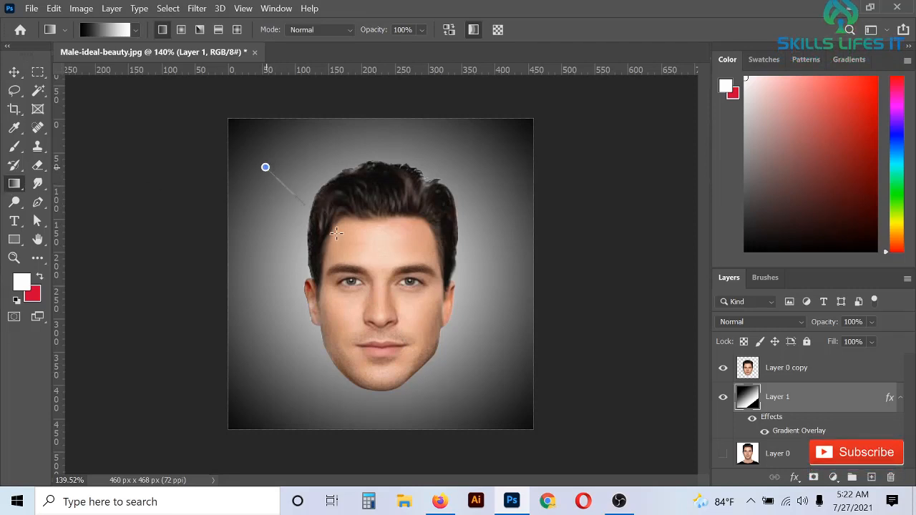
drag(336, 233, 495, 380)
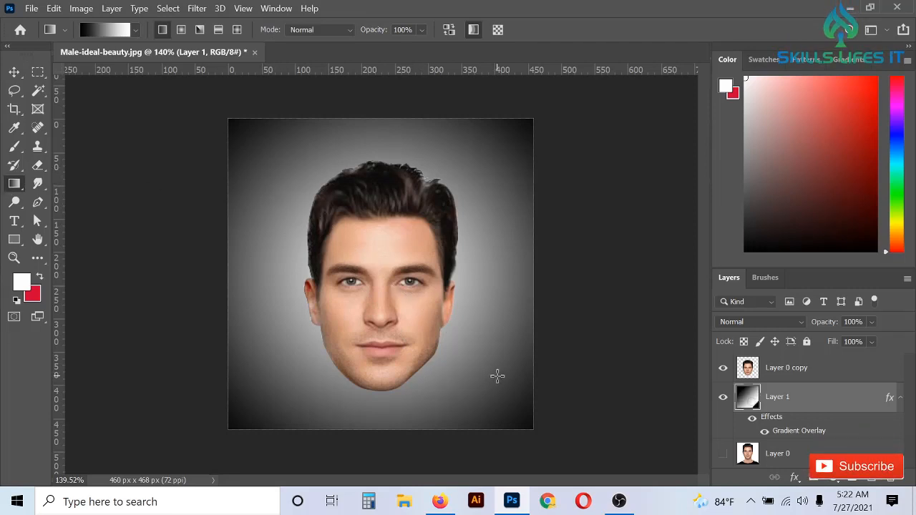
- Open the gradient of the background layer's Gradient Overlay for editing and set the midpoint between its two color stops to 38%
right_click(798, 402)
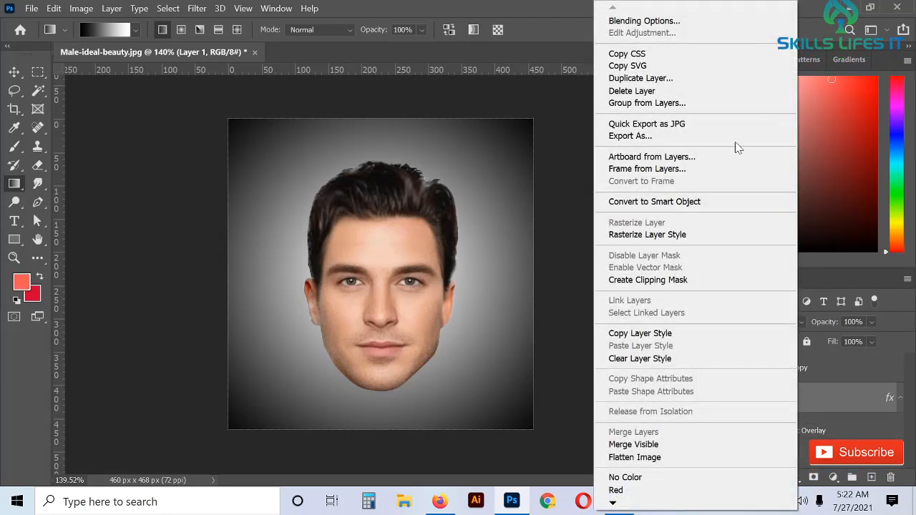
click(628, 24)
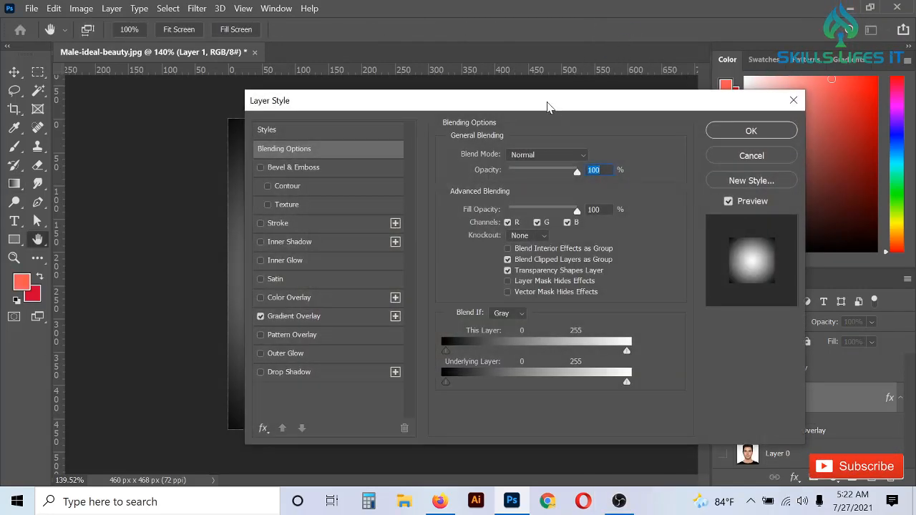
drag(547, 106, 802, 94)
click(569, 306)
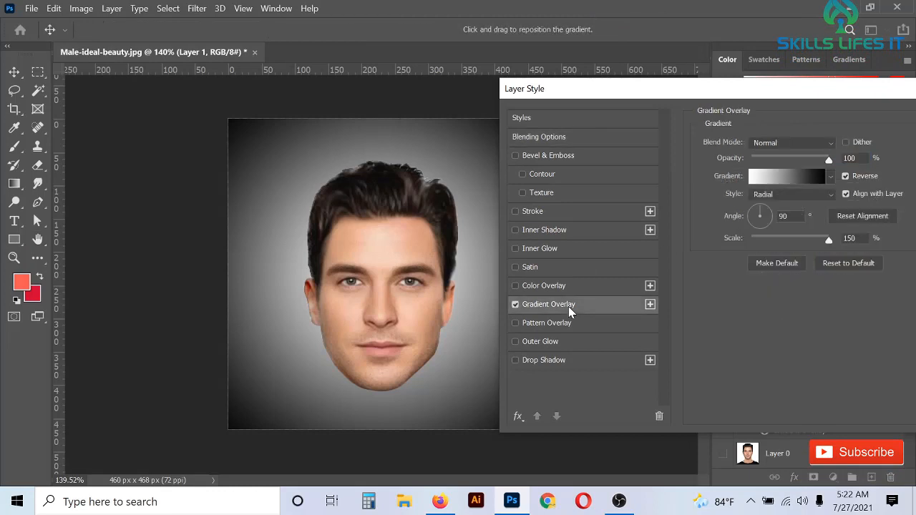
drag(831, 244, 915, 258)
click(818, 195)
click(818, 198)
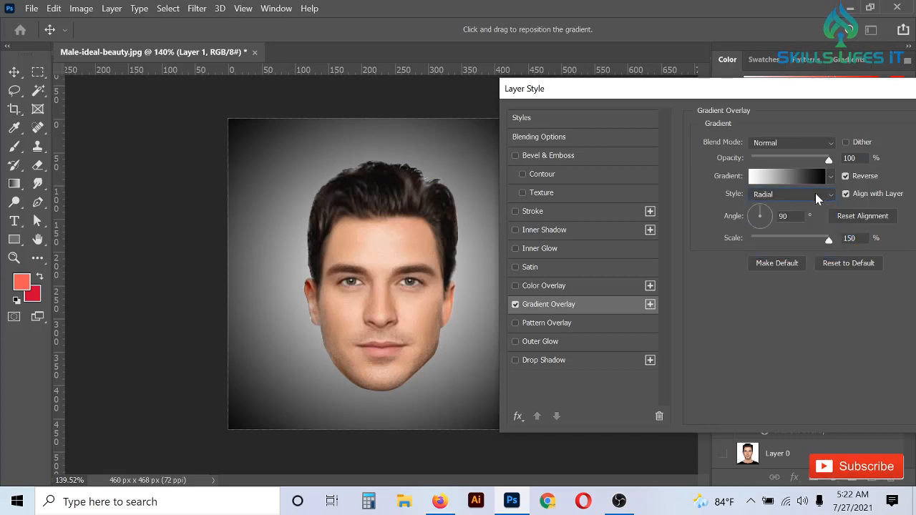
click(819, 177)
click(650, 336)
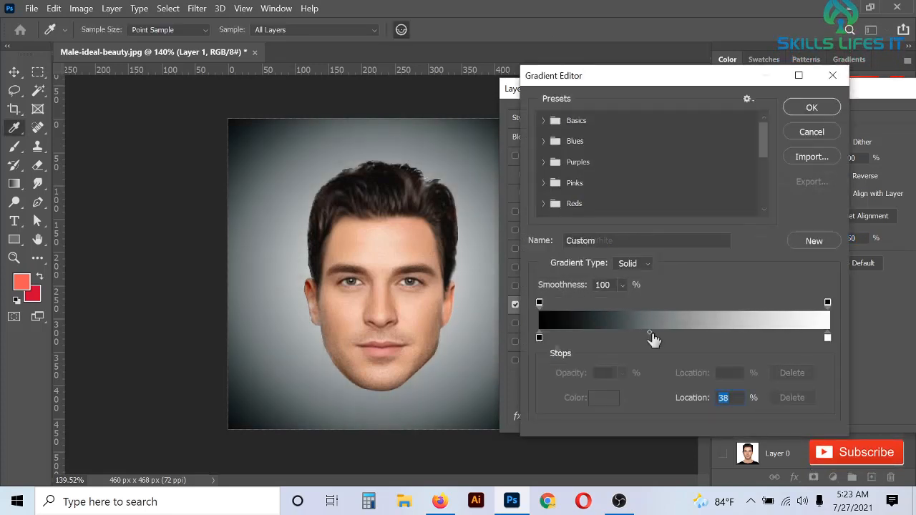
- Change the gradient's black stop to grey 666666 and apply the layer style
double_click(540, 339)
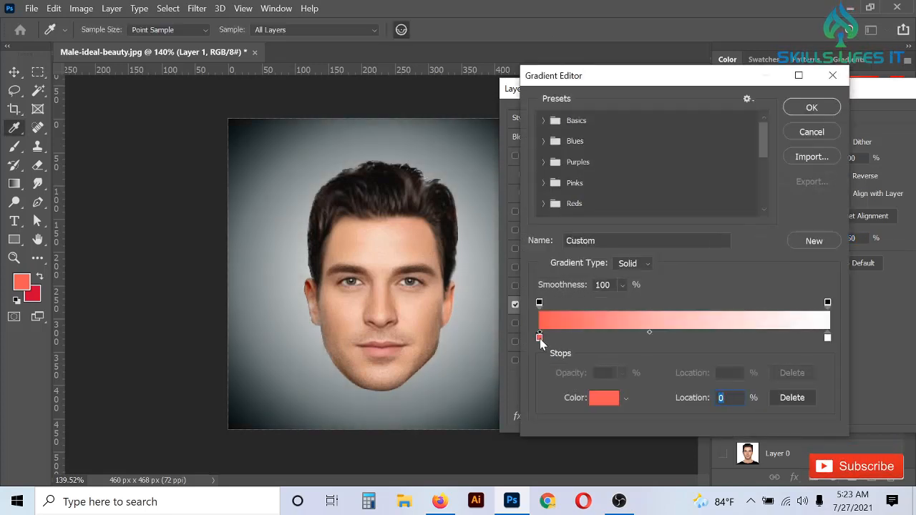
click(490, 281)
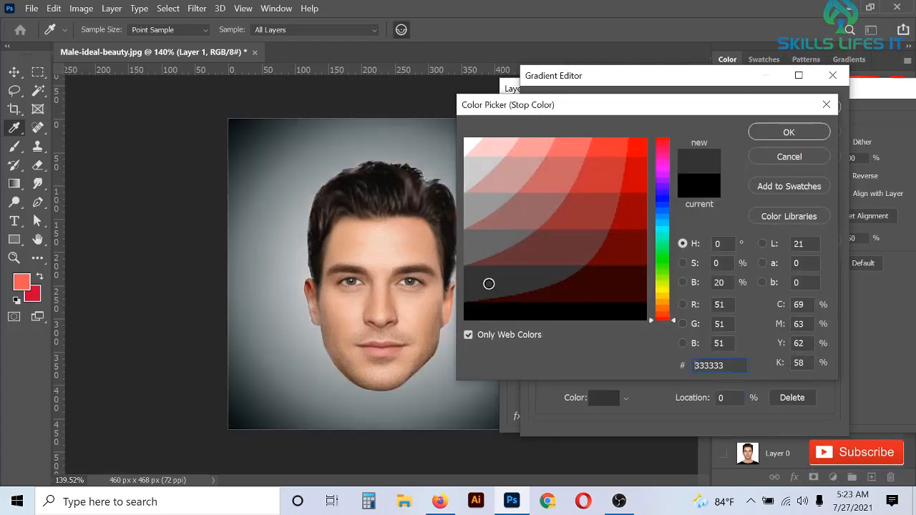
click(487, 247)
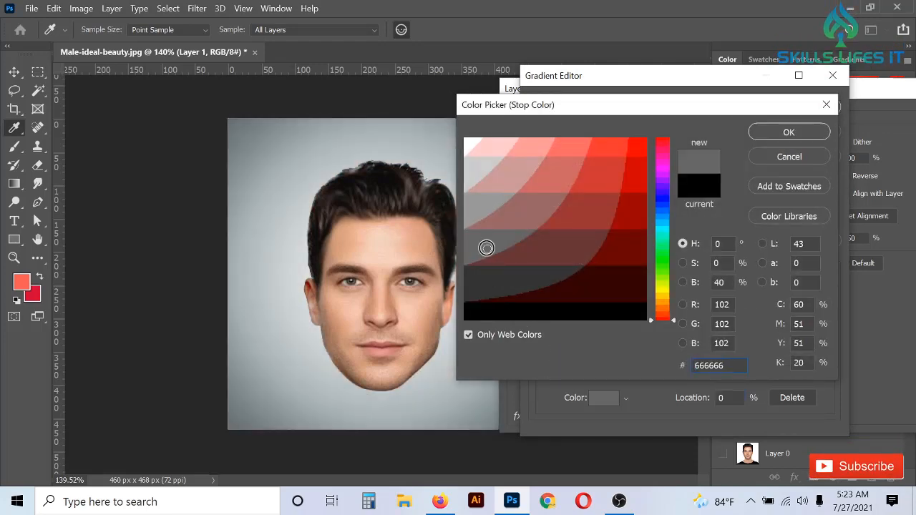
click(776, 134)
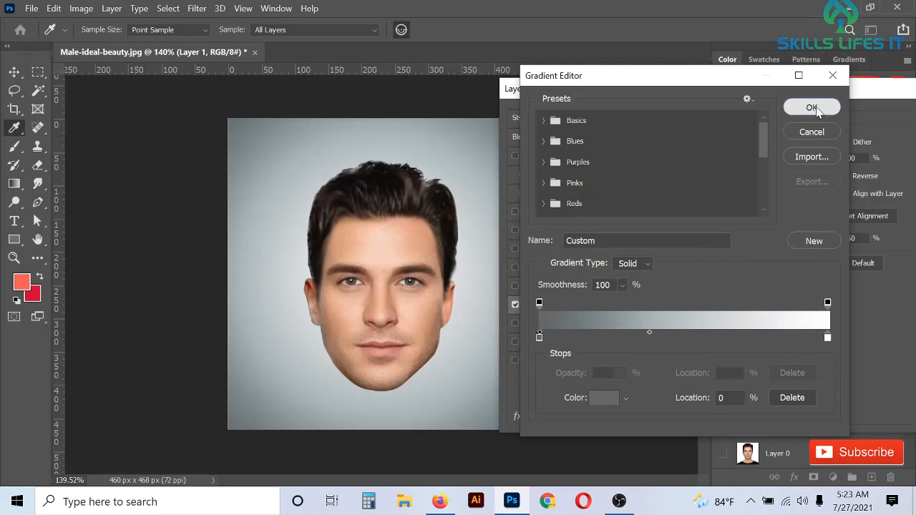
click(809, 109)
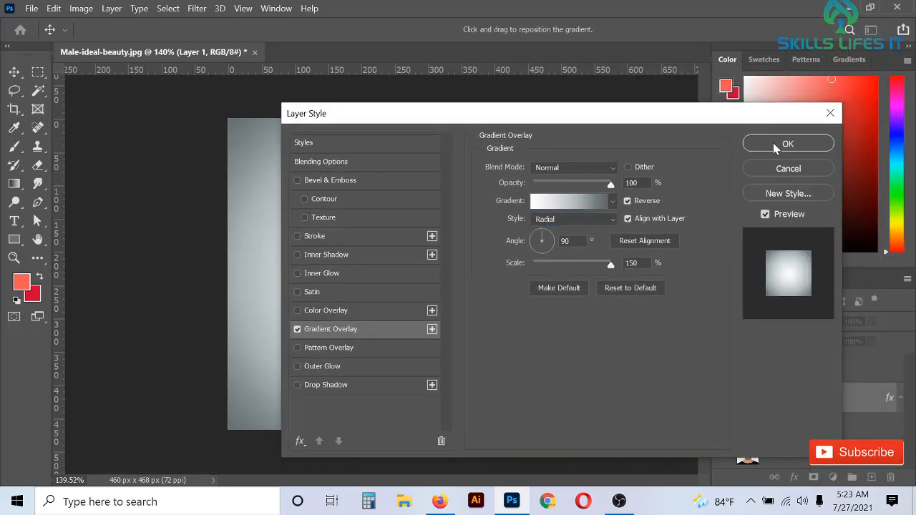
click(775, 145)
- Scale the cut-out head layer down with Free Transform, keeping it in the middle of the canvas
click(14, 72)
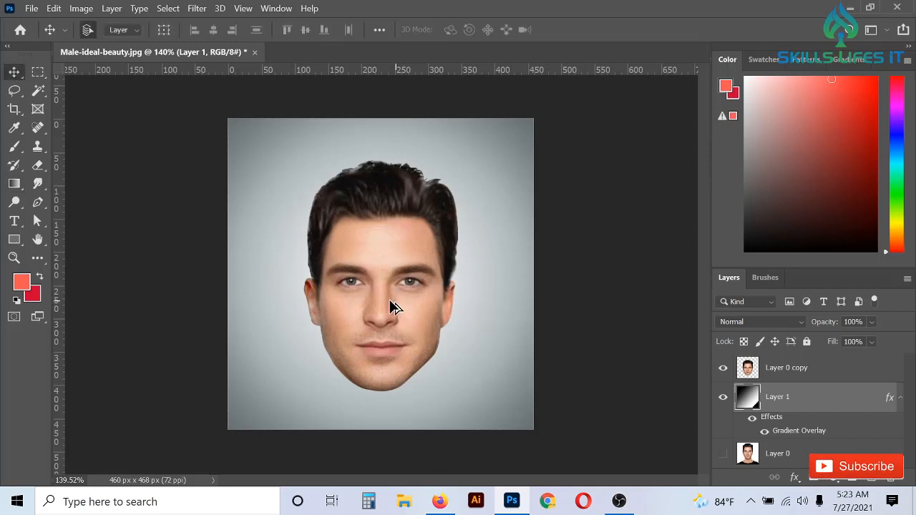
scroll(392, 306, up, 1)
click(389, 296)
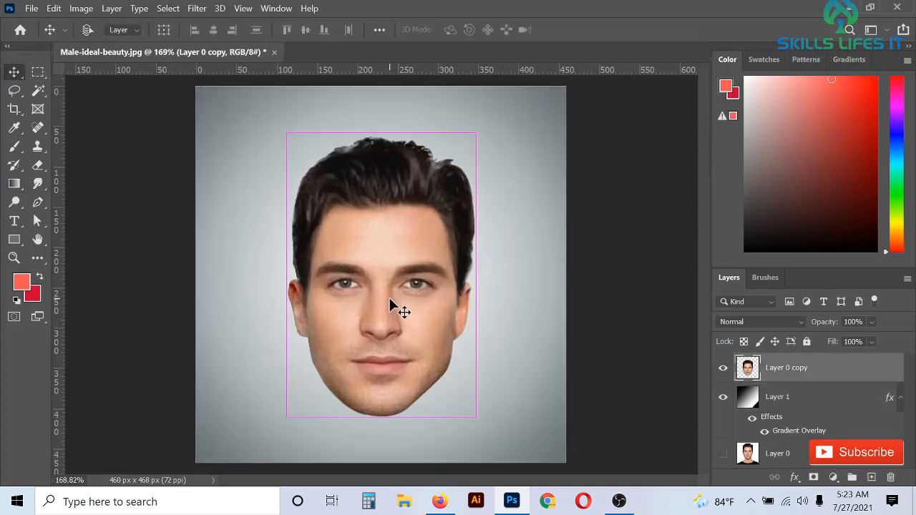
key(ctrl+t)
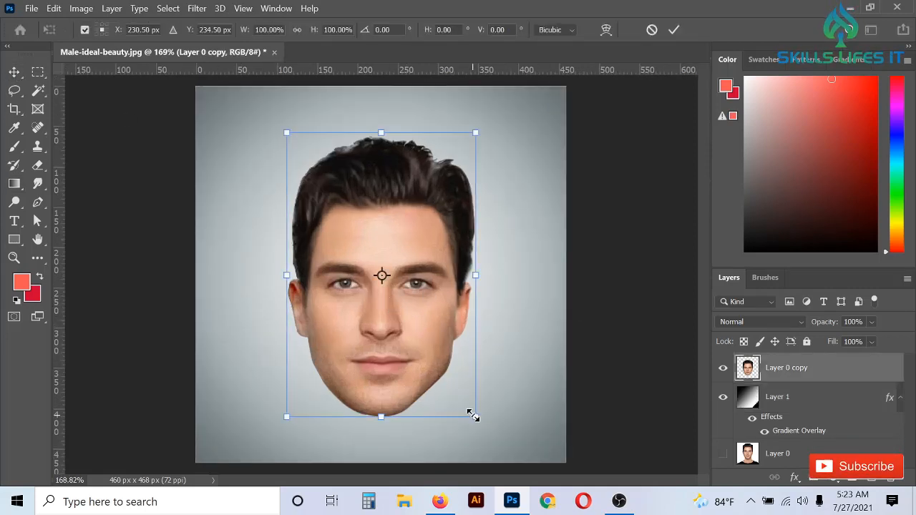
drag(473, 415, 453, 384)
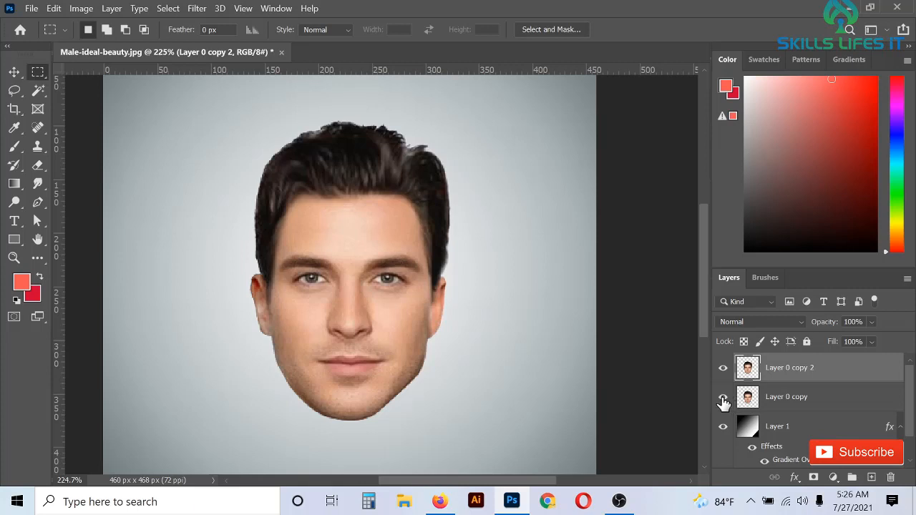
- Check the two stacked head copies by toggling their layer visibility
scroll(740, 420, down, 1)
scroll(768, 405, up, 1)
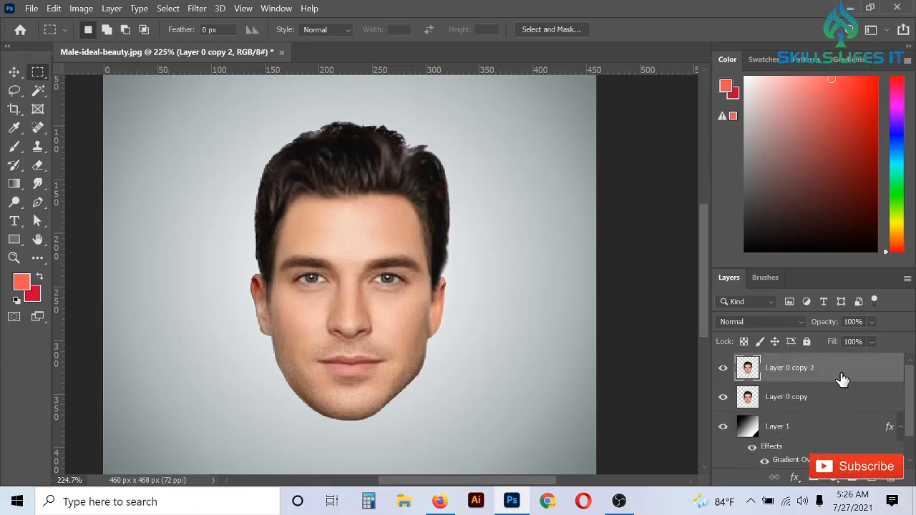
click(725, 400)
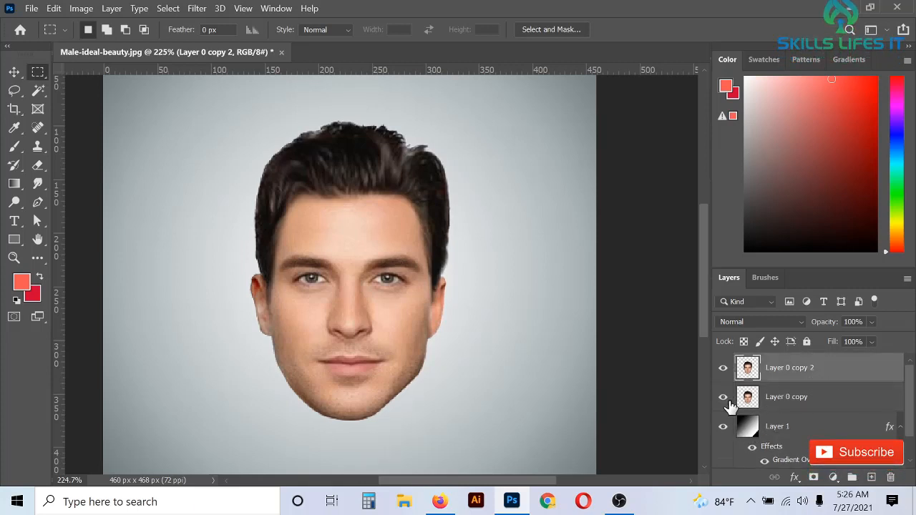
click(723, 368)
click(724, 369)
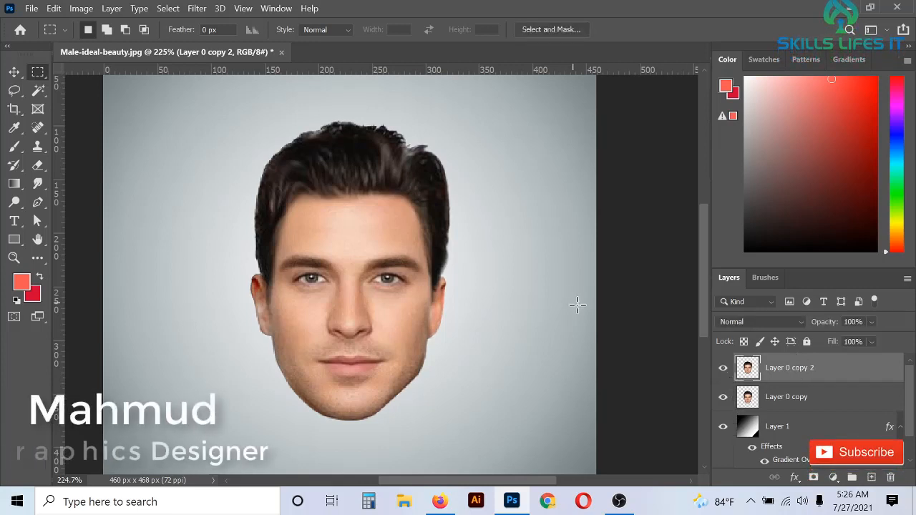
- With the Pen tool, draw a closed path around the top of the hair with a curved lower edge and convert it to a selection
scroll(610, 373, up, 2)
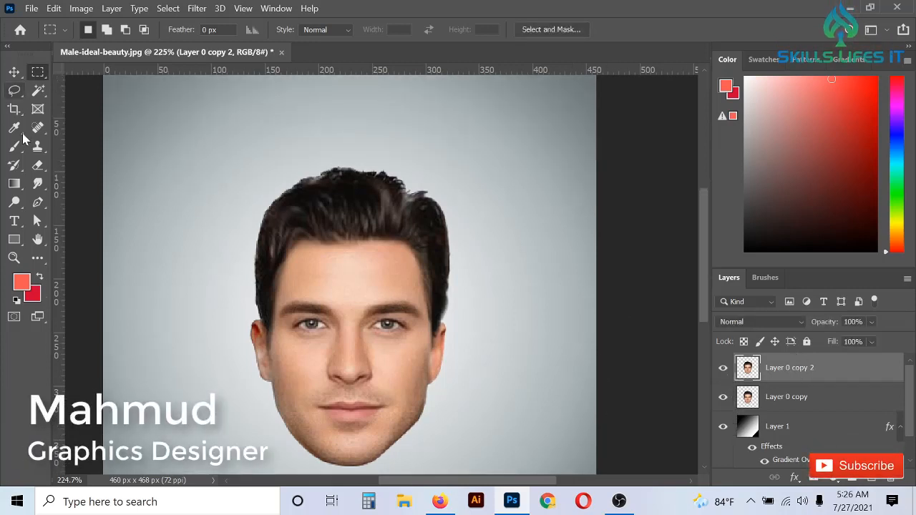
click(37, 206)
click(230, 162)
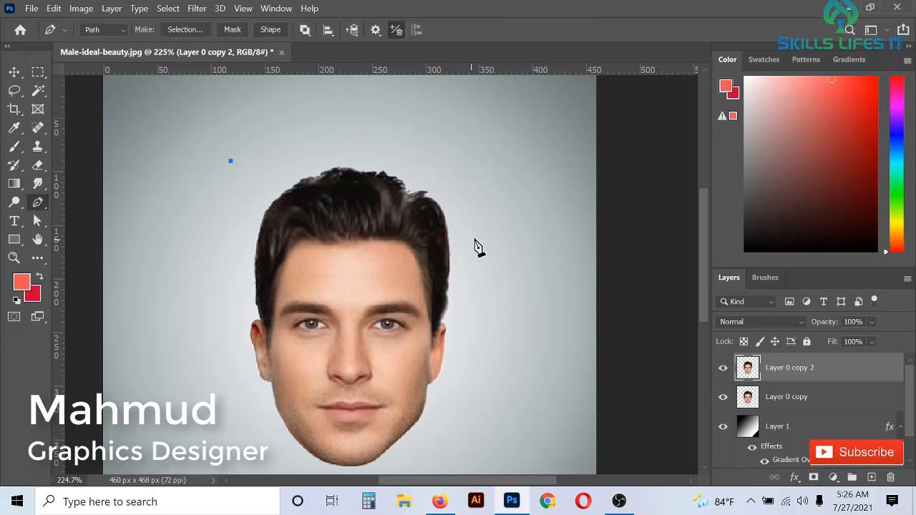
drag(463, 237, 677, 220)
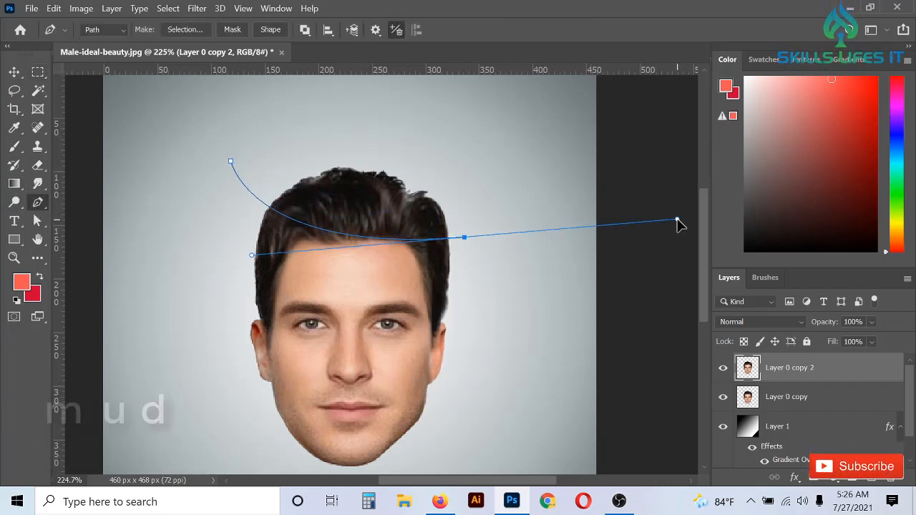
click(453, 149)
click(304, 116)
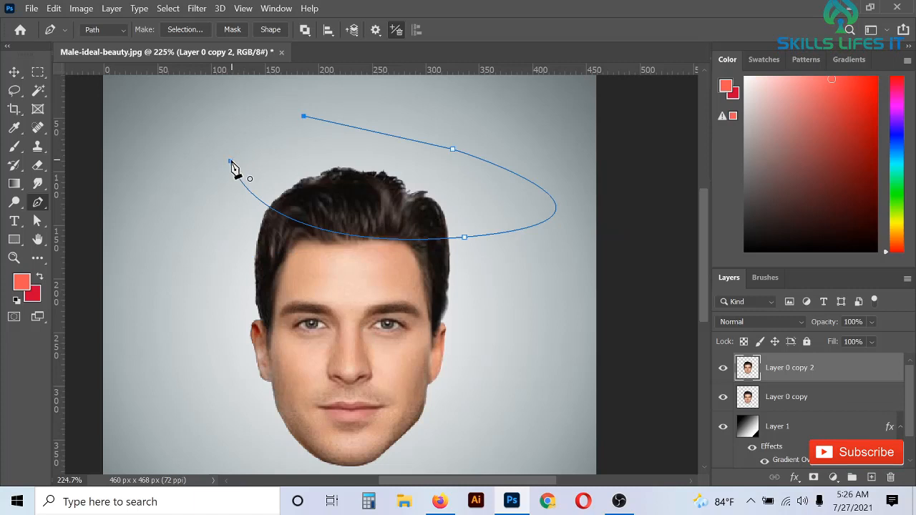
click(230, 162)
key(ctrl+Return)
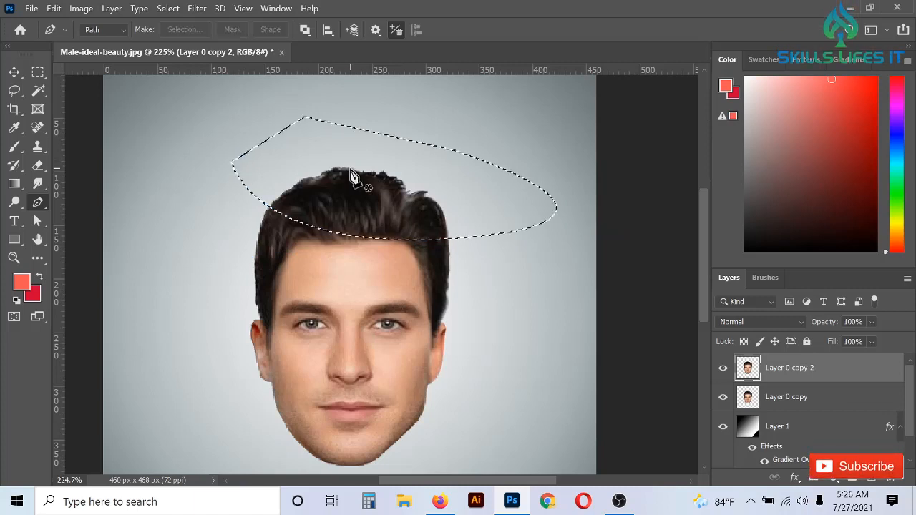
- Cut the selected top of the hair from Layer 0 copy 2 onto its own layer
click(35, 72)
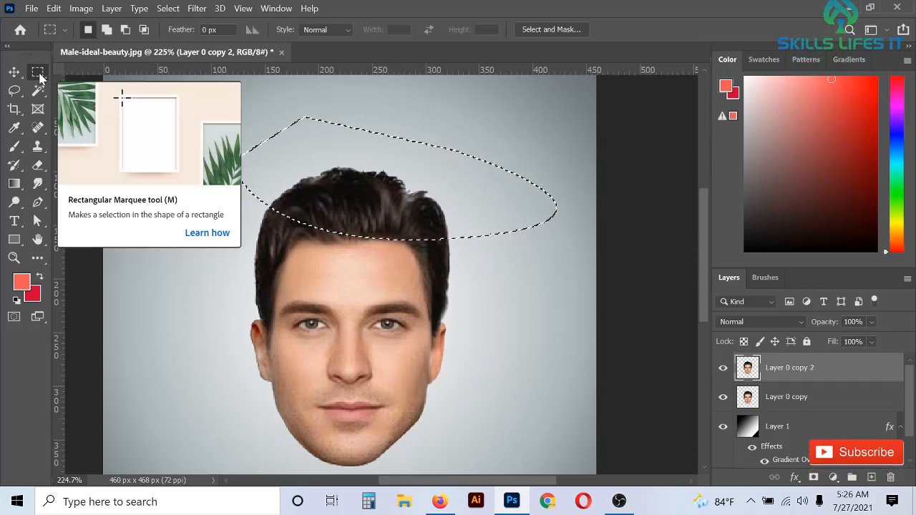
right_click(358, 190)
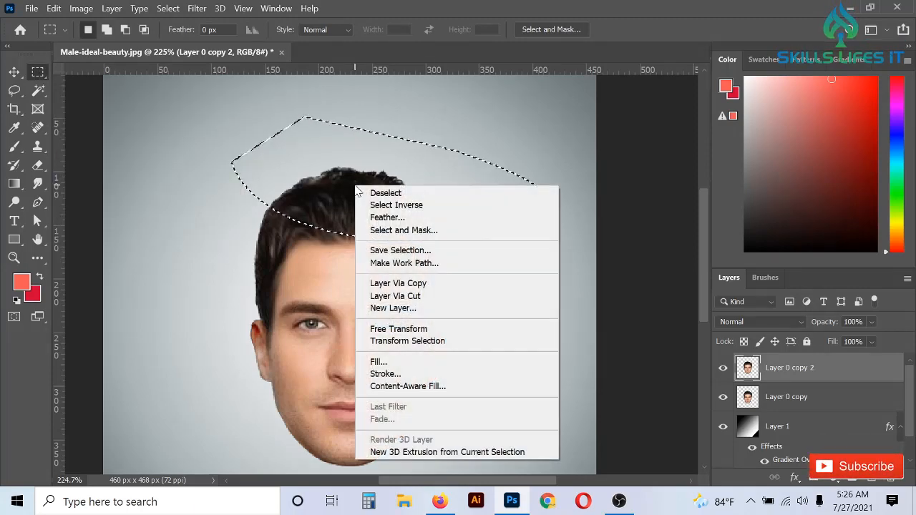
click(440, 299)
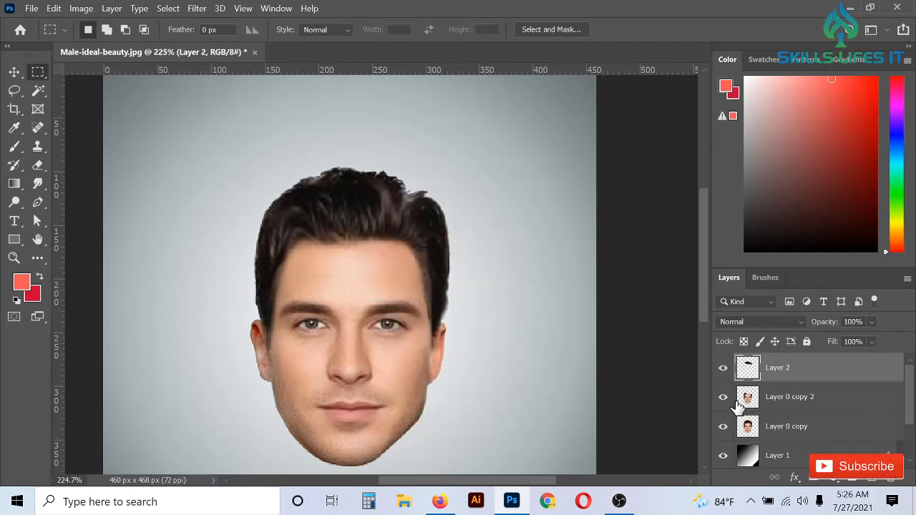
- Hide the intact Layer 0 copy and the cut-off hair layer, leaving only the remaining part of the head visible
click(724, 428)
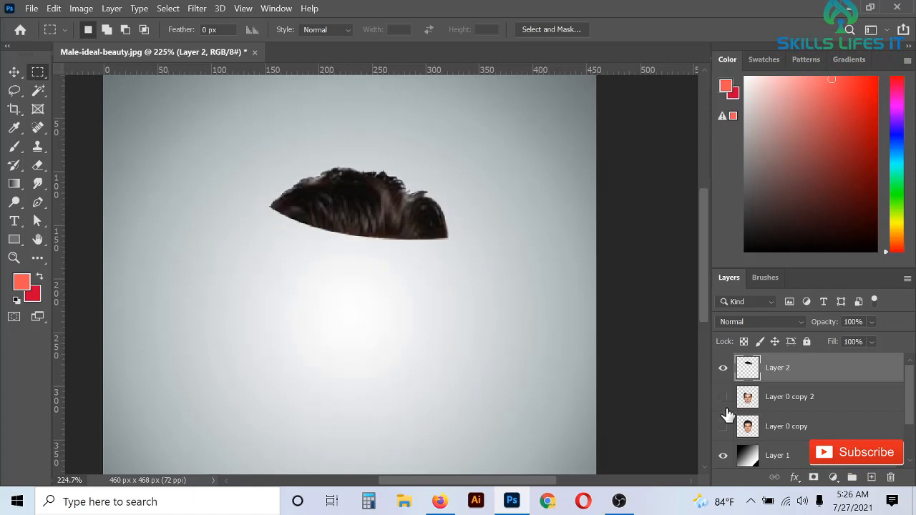
click(724, 398)
click(724, 369)
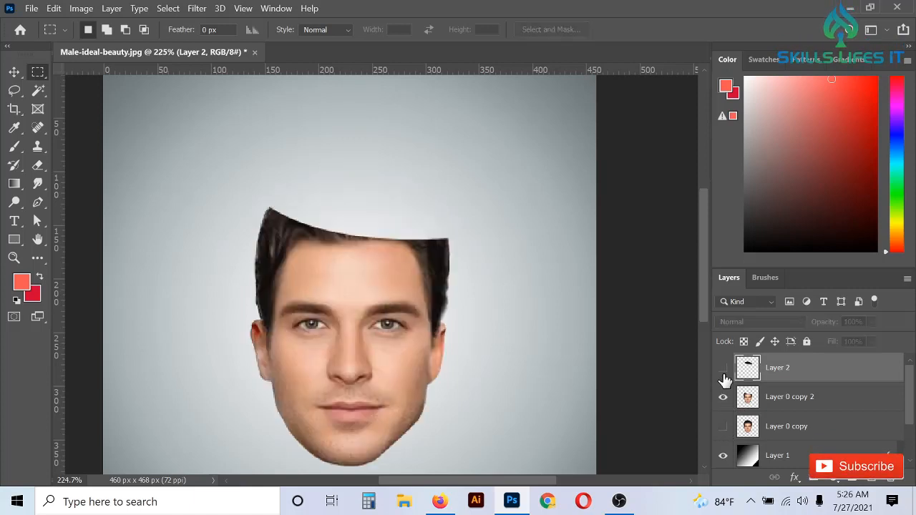
click(725, 375)
click(724, 375)
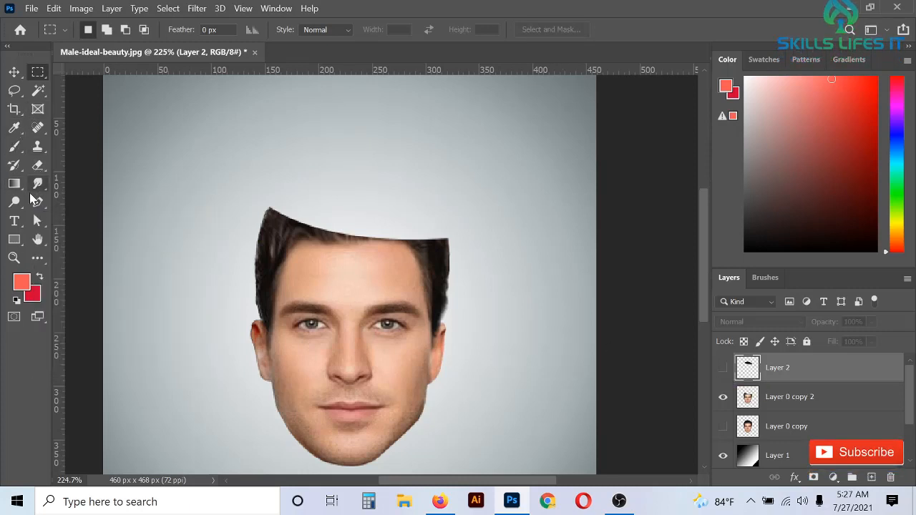
- Draw a second closed Pen path around the upper head, its lower edge curving across the forehead just above the eyebrows
click(38, 203)
click(159, 216)
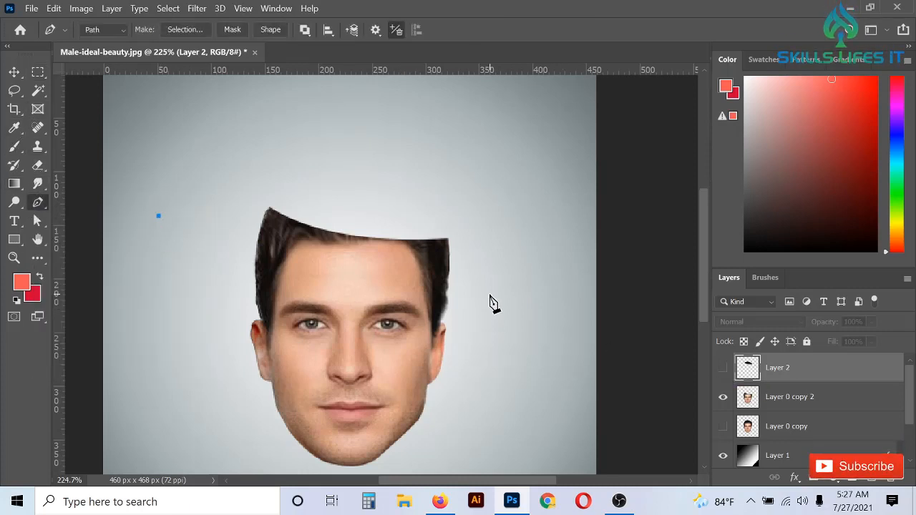
drag(490, 295, 587, 256)
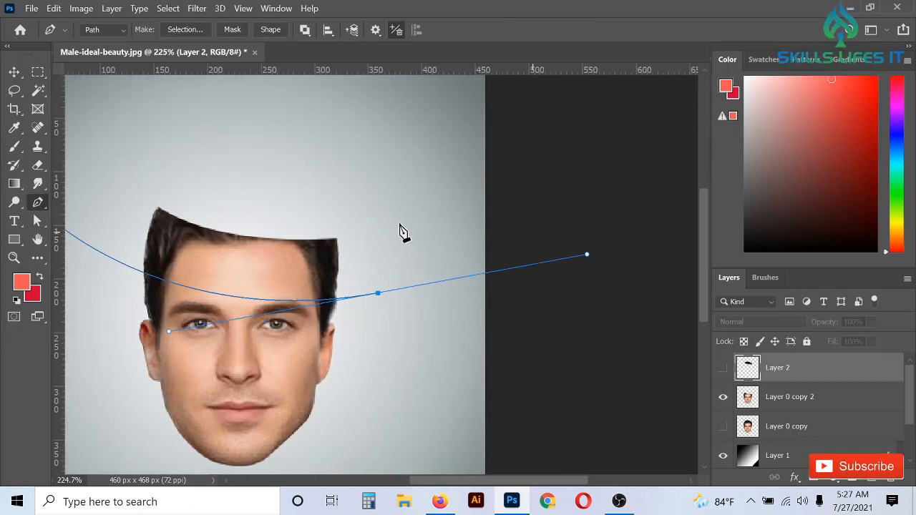
scroll(400, 231, down, 2)
click(469, 167)
click(283, 146)
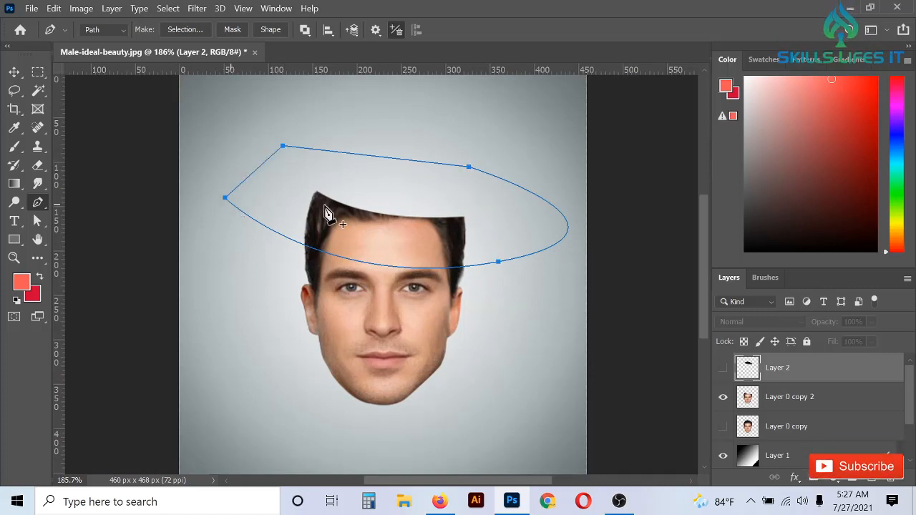
- Make a new selection from the path with a 0-pixel feather and cut the forehead strip from Layer 0 copy 2 onto its own layer
right_click(360, 213)
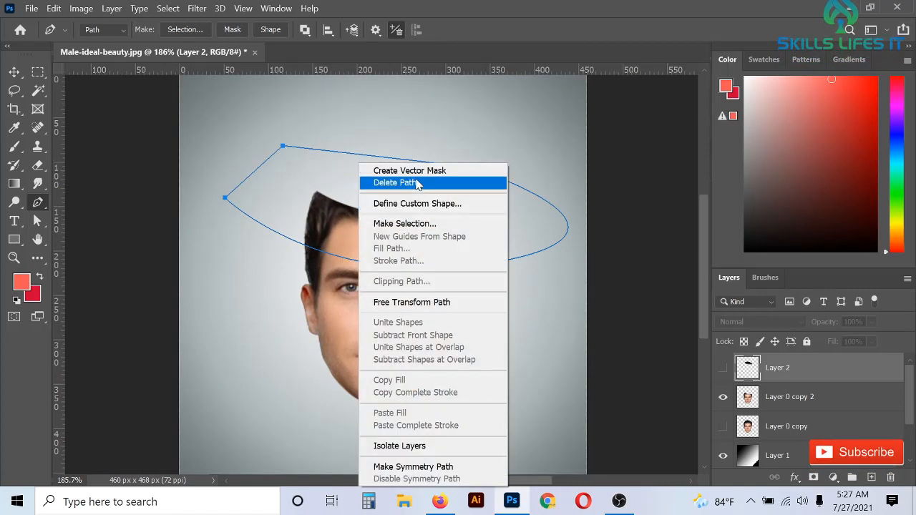
click(411, 228)
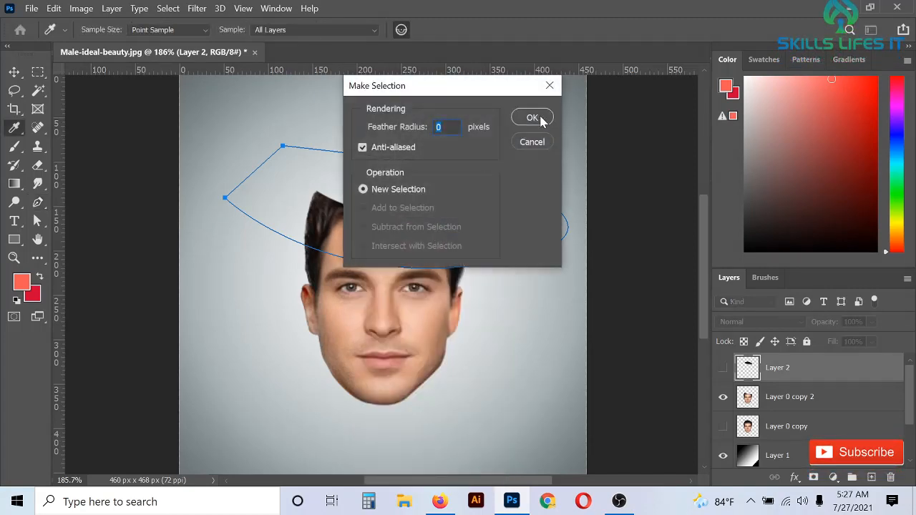
click(533, 118)
right_click(430, 213)
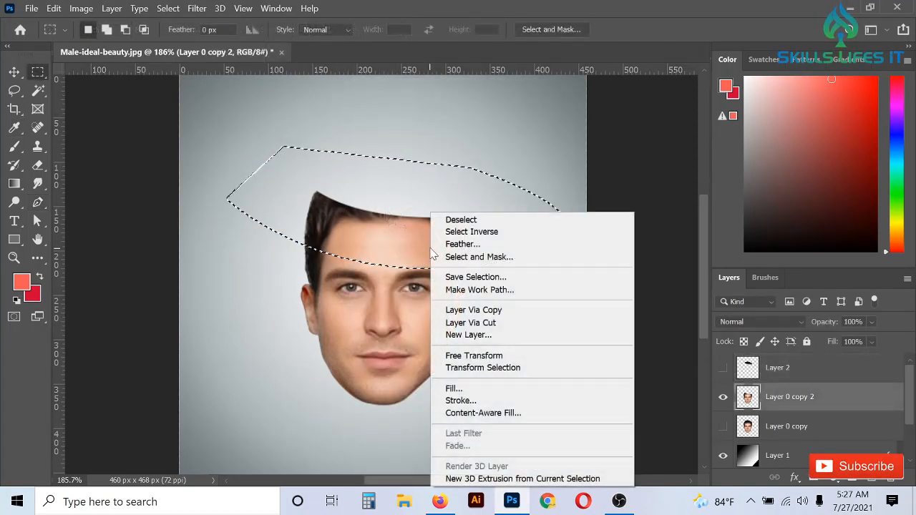
click(509, 322)
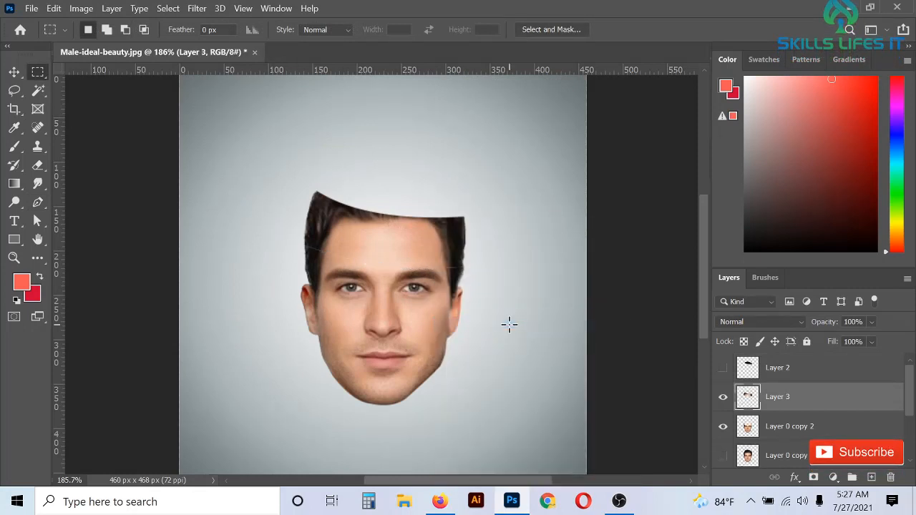
- Toggle the cut layers' visibility and leave Layer 2 and Layer 3 hidden, showing only the remaining lower part of the head
click(722, 368)
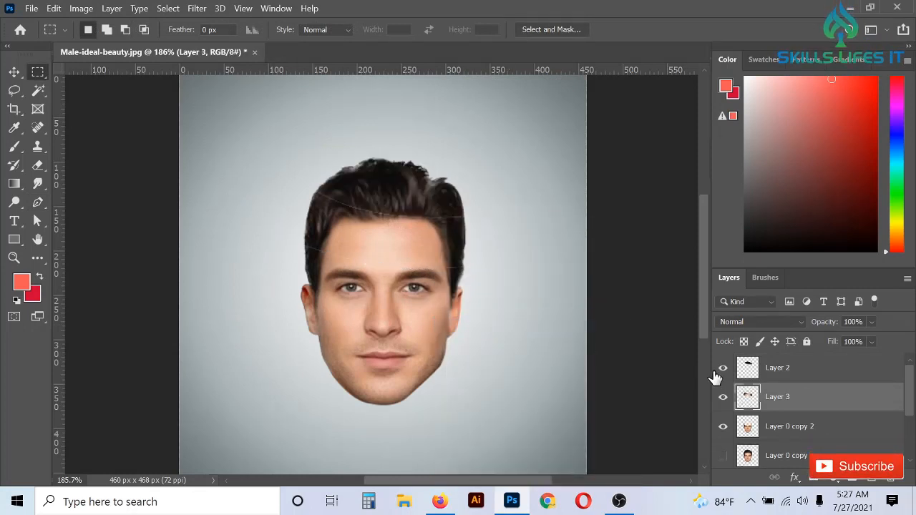
click(723, 397)
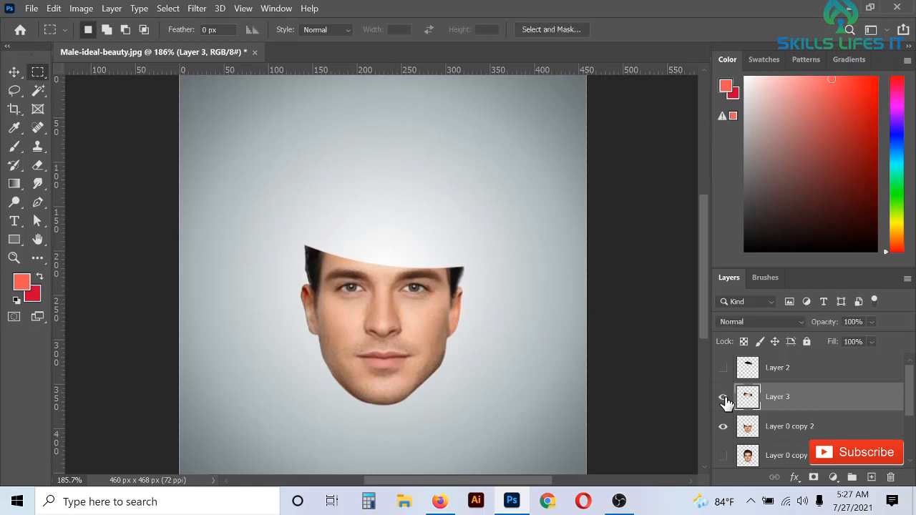
click(723, 397)
click(723, 397)
scroll(857, 401, down, 2)
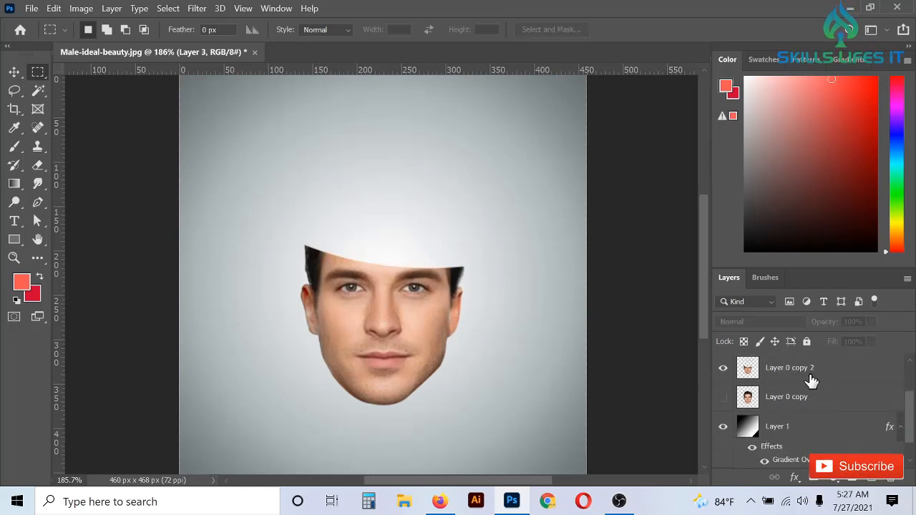
- With Layer 0 copy 2 active, draw a closed Pen path around the eye area, its lower edge curving across the nose below the eyes
click(809, 380)
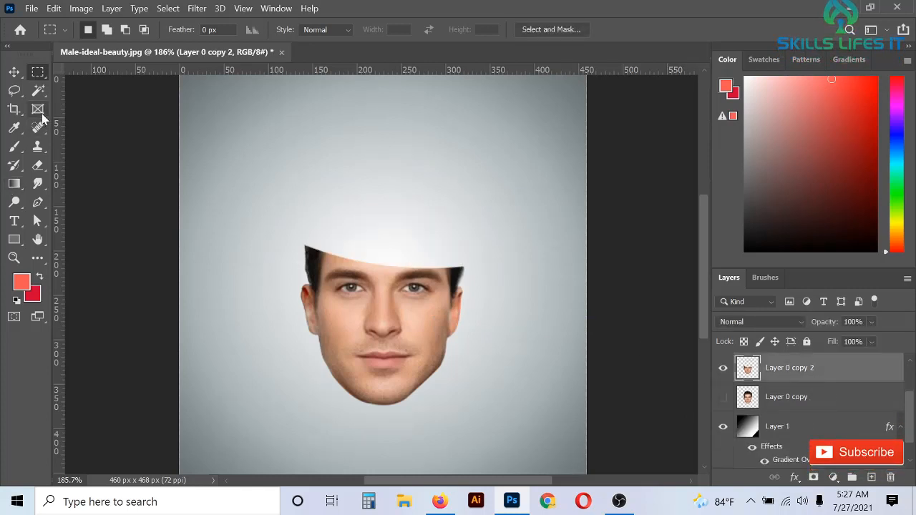
click(37, 203)
click(269, 258)
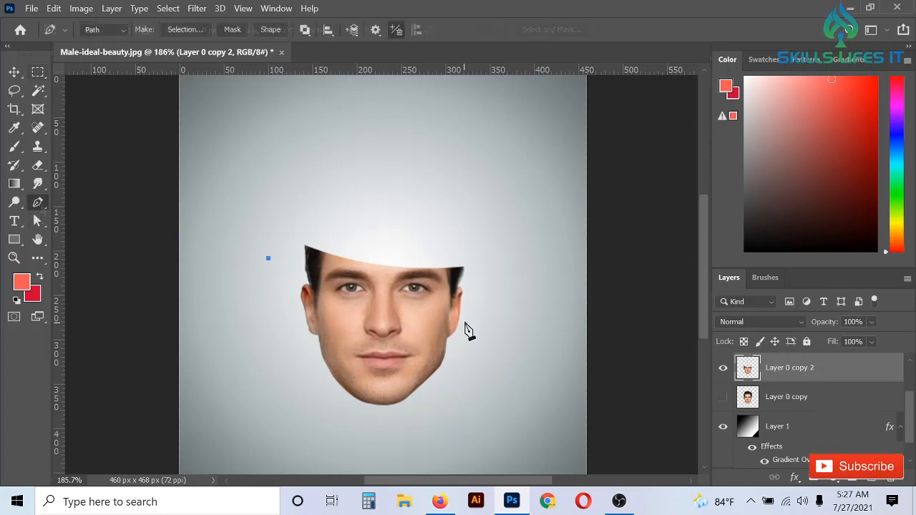
drag(487, 318, 632, 294)
click(501, 214)
click(309, 189)
click(269, 238)
click(268, 258)
- Make a selection from the path and cut the eye strip from Layer 0 copy 2 onto its own layer
right_click(402, 242)
click(475, 225)
key(Return)
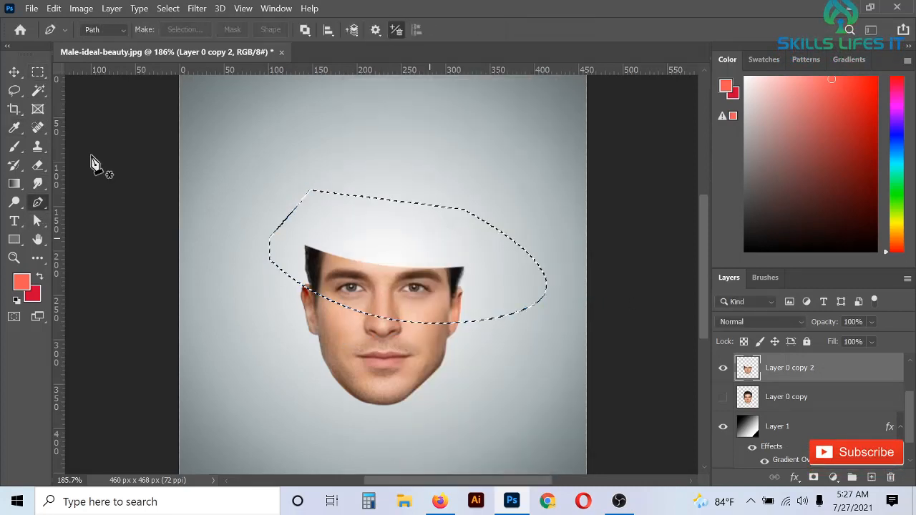
click(38, 71)
right_click(408, 287)
click(504, 122)
- Hide the new eye strip layer and make Layer 0 copy 2 active, keeping the original Layer 0 copy hidden
click(723, 368)
click(745, 398)
click(723, 398)
click(723, 398)
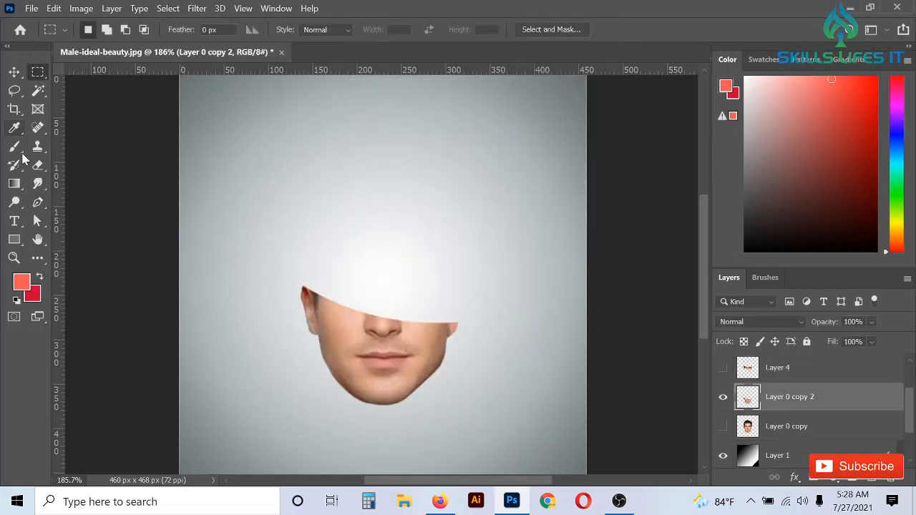
- Draw a closed Pen path around the nose and mouth area, its lower edge curving across the chin just below the lips
click(37, 203)
click(269, 272)
drag(447, 375, 592, 360)
click(490, 273)
click(333, 214)
click(260, 241)
click(269, 272)
- Make a selection from the path and cut the nose and mouth strip from Layer 0 copy 2 onto its own layer
right_click(408, 301)
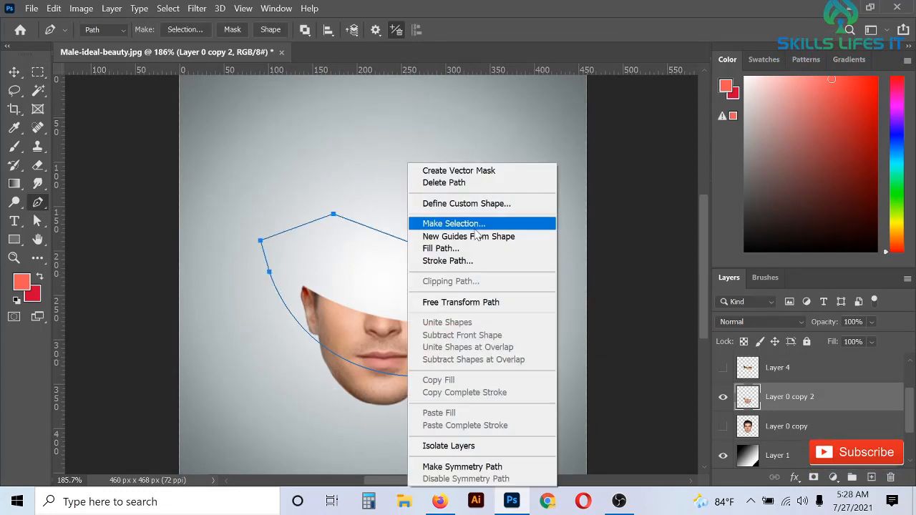
click(443, 221)
key(Return)
click(38, 71)
right_click(420, 287)
click(471, 121)
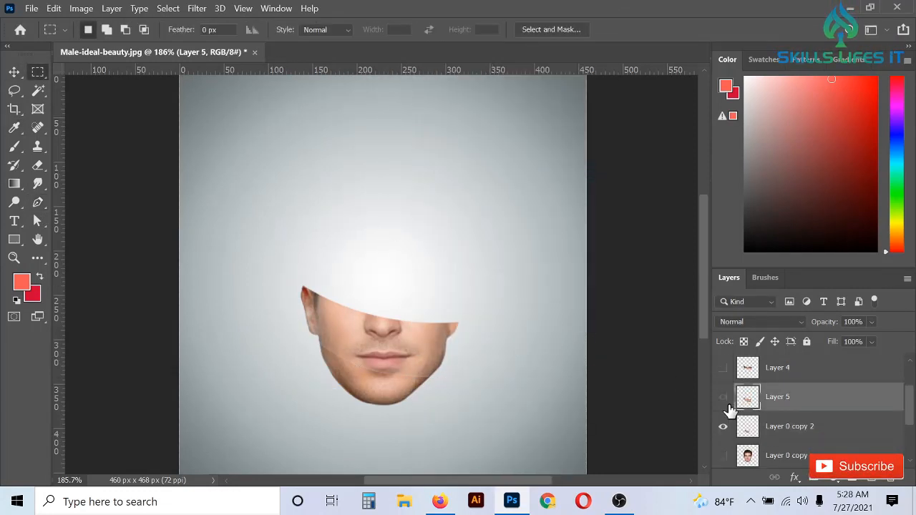
- Check the two lowest slices by toggling their visibility, and show Layer 4, Layer 3 and Layer 2 again to complete the head
click(723, 398)
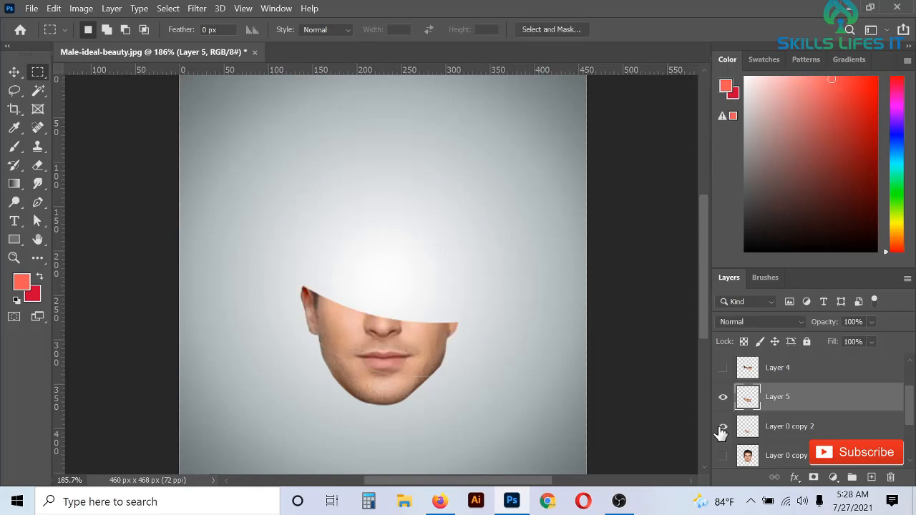
click(722, 427)
click(722, 427)
scroll(786, 415, up, 1)
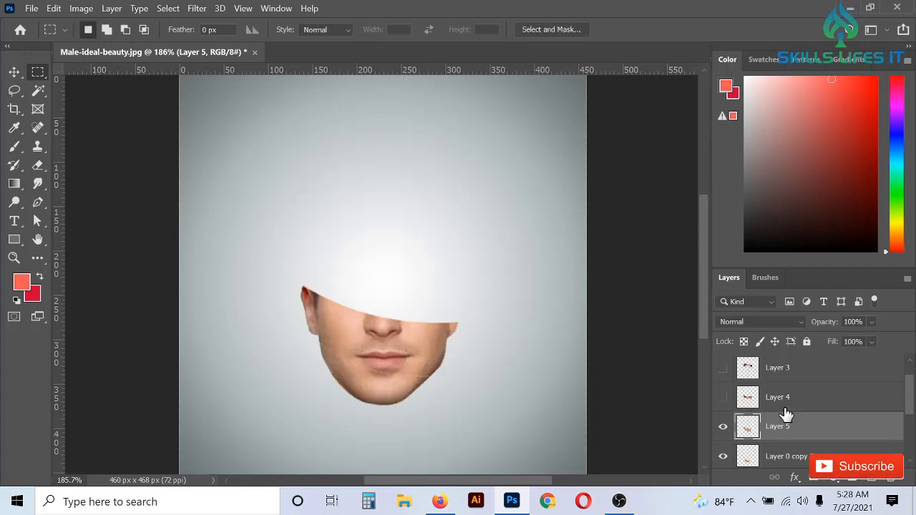
click(724, 398)
click(723, 368)
scroll(744, 403, up, 1)
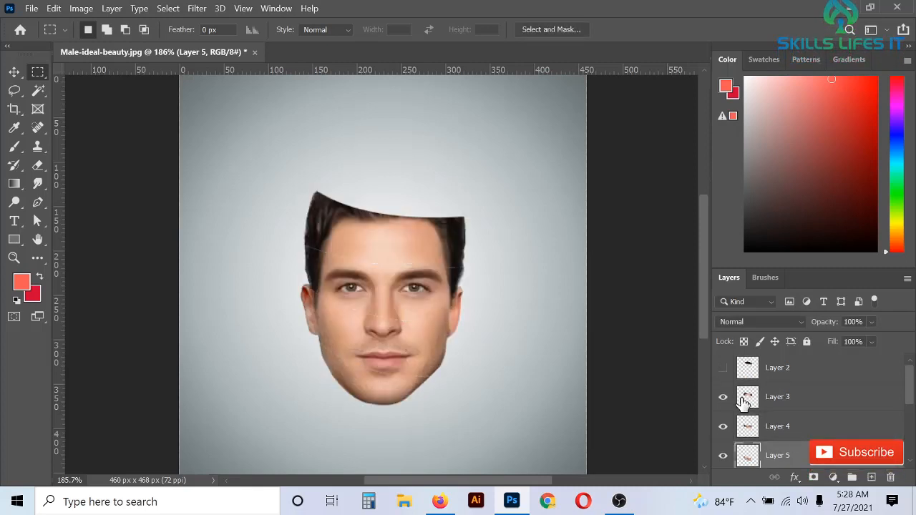
click(723, 368)
scroll(777, 405, down, 1)
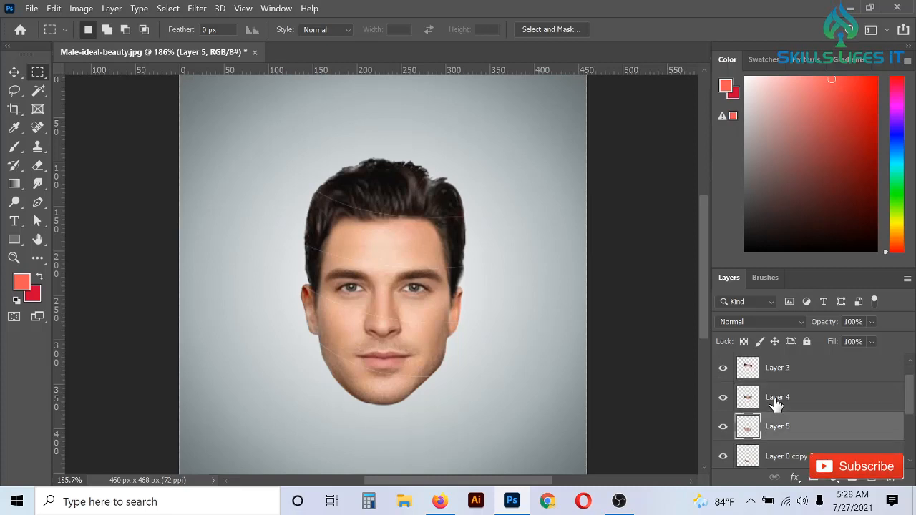
- Move the five head slices apart vertically with curved gaps between them, offsetting them alternately to the left and right
click(14, 71)
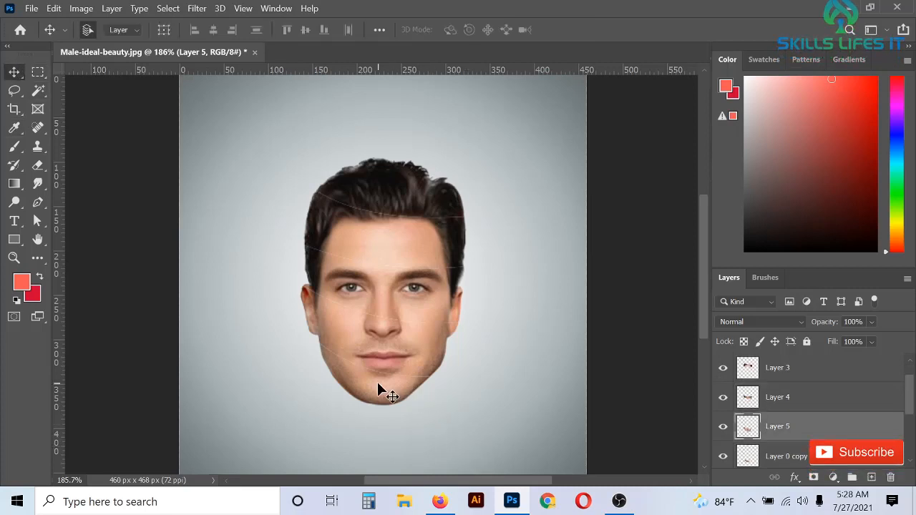
drag(378, 383, 383, 398)
drag(399, 358, 383, 340)
click(382, 415)
mouse_move(415, 298)
mouse_down()
mouse_move(415, 283)
mouse_move(418, 292)
mouse_up()
drag(403, 247, 384, 226)
drag(403, 197, 417, 169)
scroll(393, 310, up, 3)
drag(399, 219, 400, 224)
drag(430, 121, 434, 143)
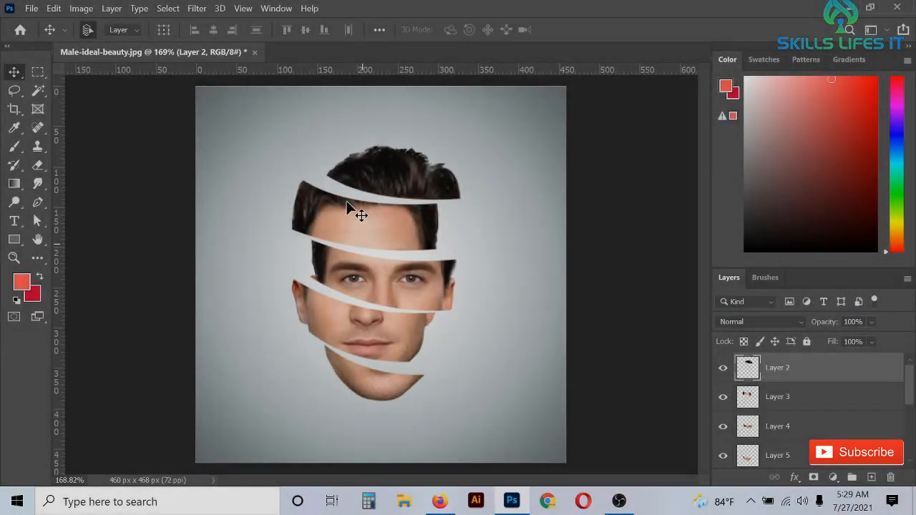
scroll(406, 349, up, 1)
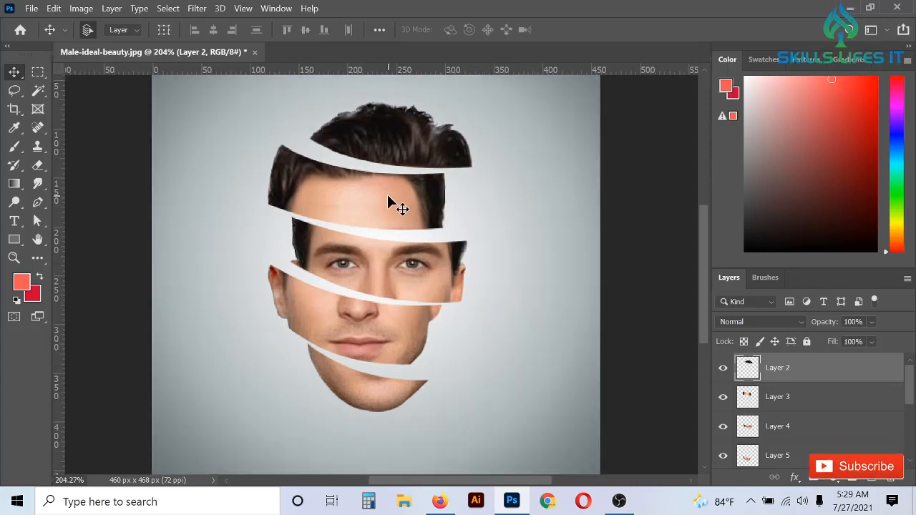
- Detach the Layers panel and place it as a floating panel beside the sliced head
drag(740, 283, 602, 151)
drag(666, 139, 666, 83)
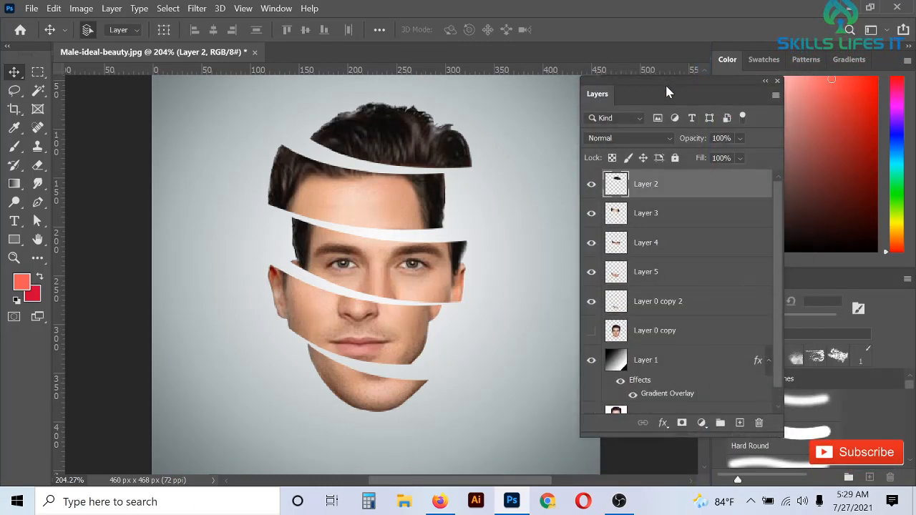
scroll(659, 350, down, 1)
scroll(661, 350, up, 1)
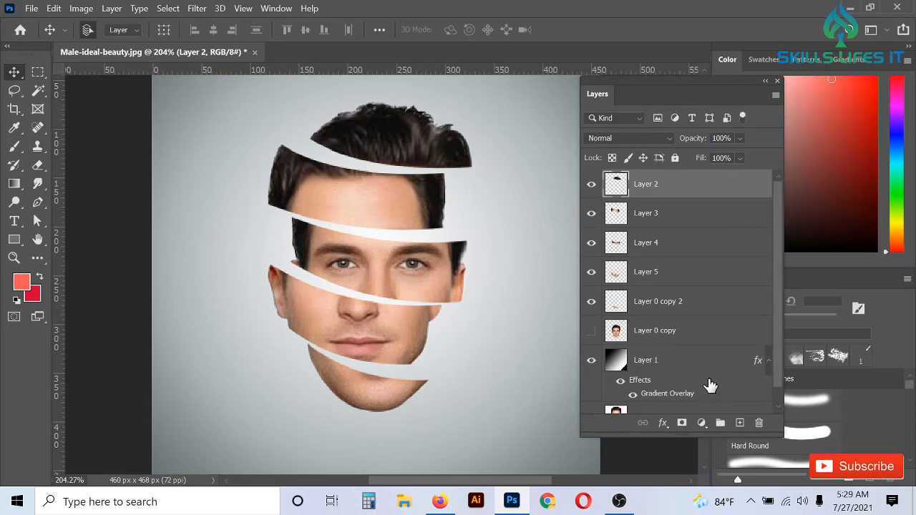
- Make the chin slice layer, Layer 0 copy 2, active and set the Pen tool to Shape mode
click(649, 303)
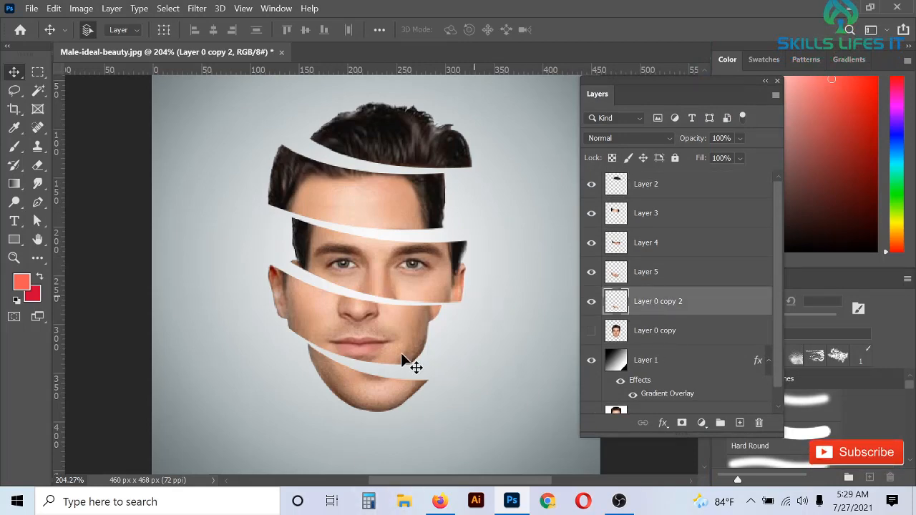
scroll(401, 355, up, 5)
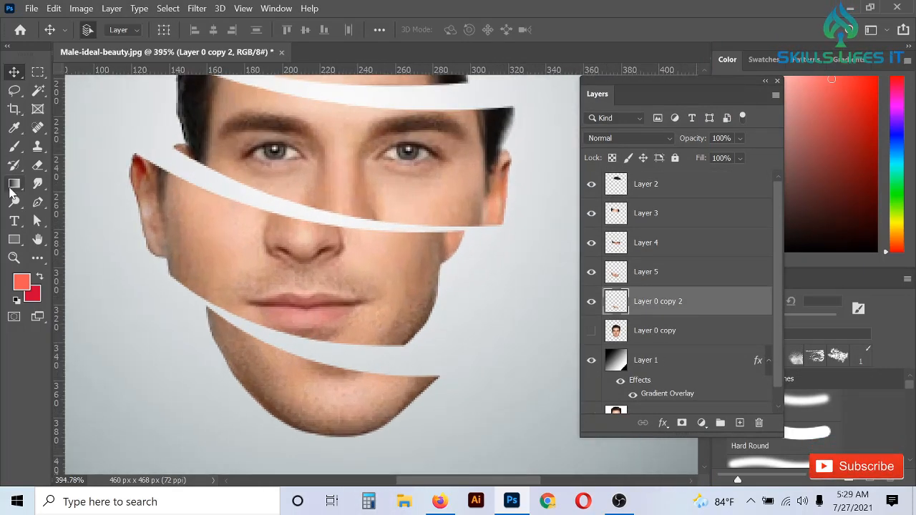
click(37, 203)
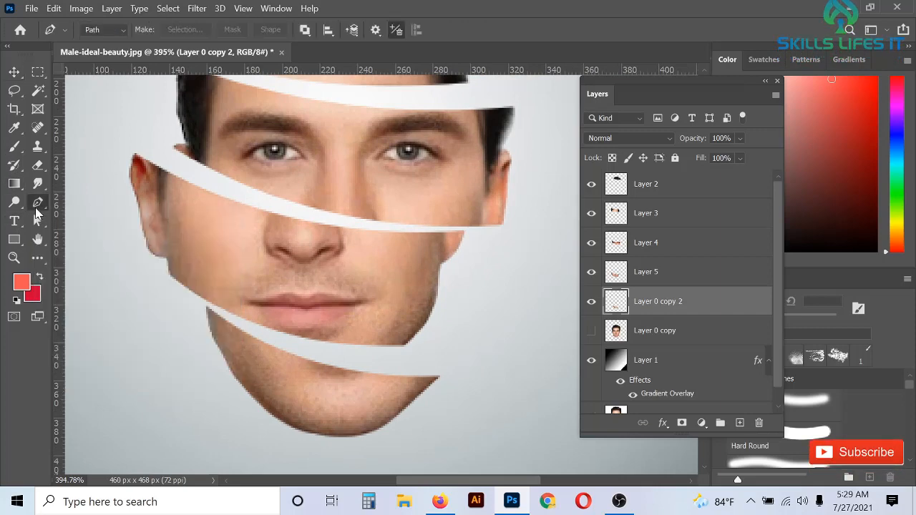
click(108, 30)
click(106, 30)
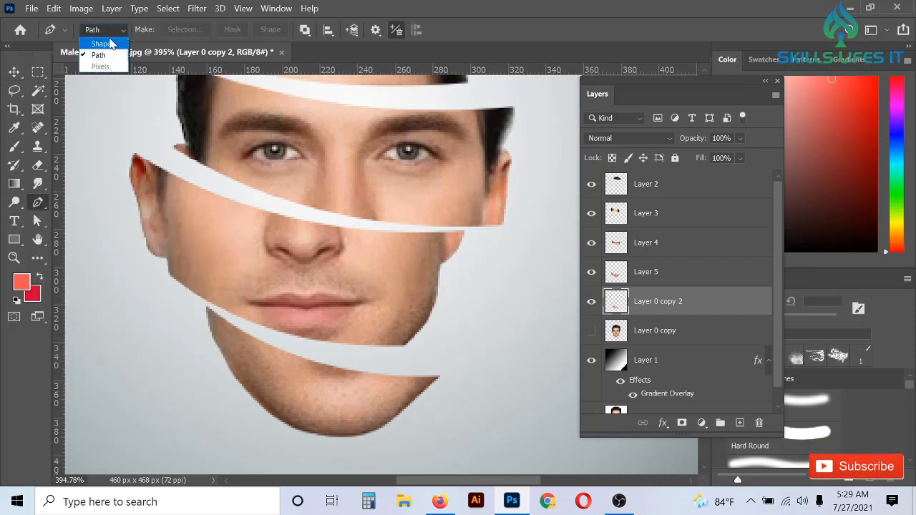
click(104, 41)
- Draw a closed shape about 130 by 46 px across the gap above the chin, extending past the cut edges of both adjacent slices
scroll(236, 358, up, 3)
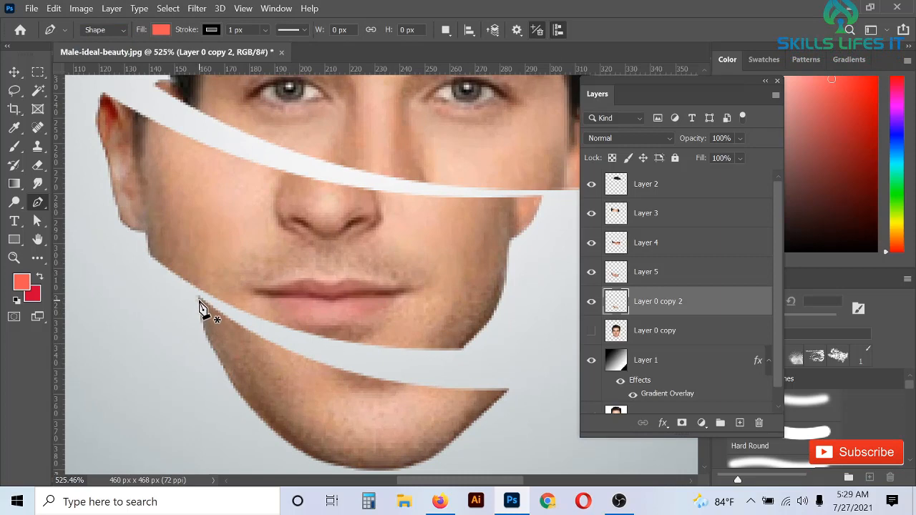
click(200, 306)
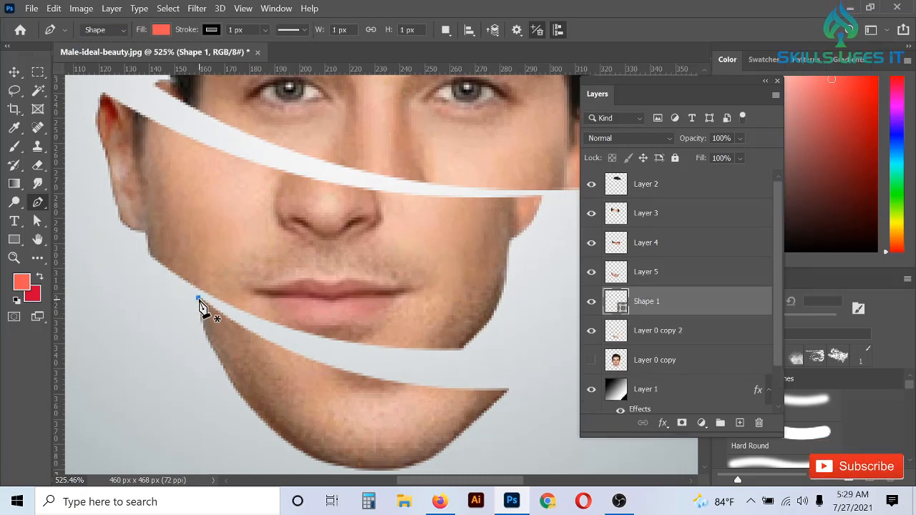
scroll(201, 307, down, 1)
drag(476, 347, 422, 413)
key(ctrl+z)
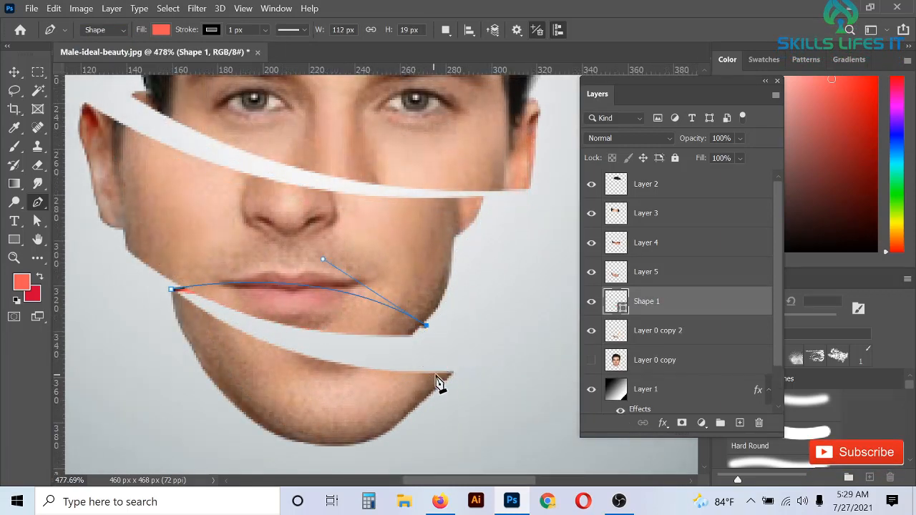
drag(452, 371, 412, 387)
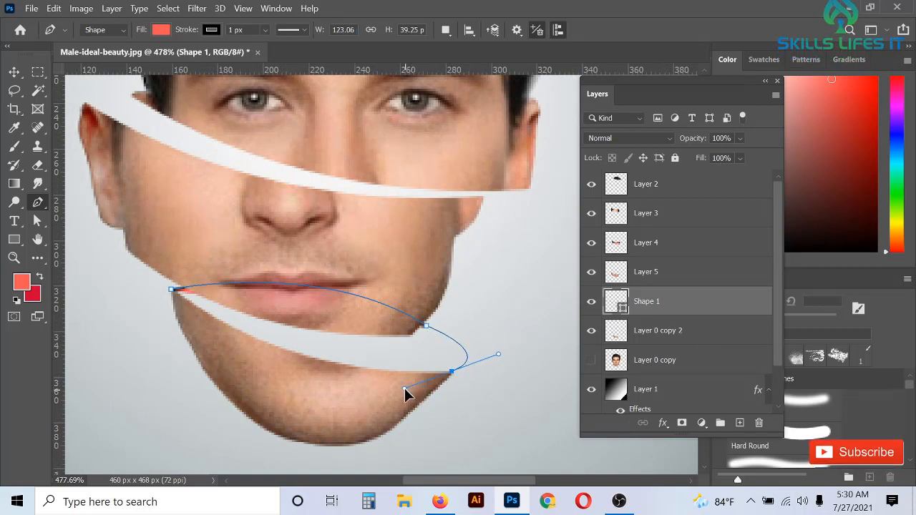
click(256, 387)
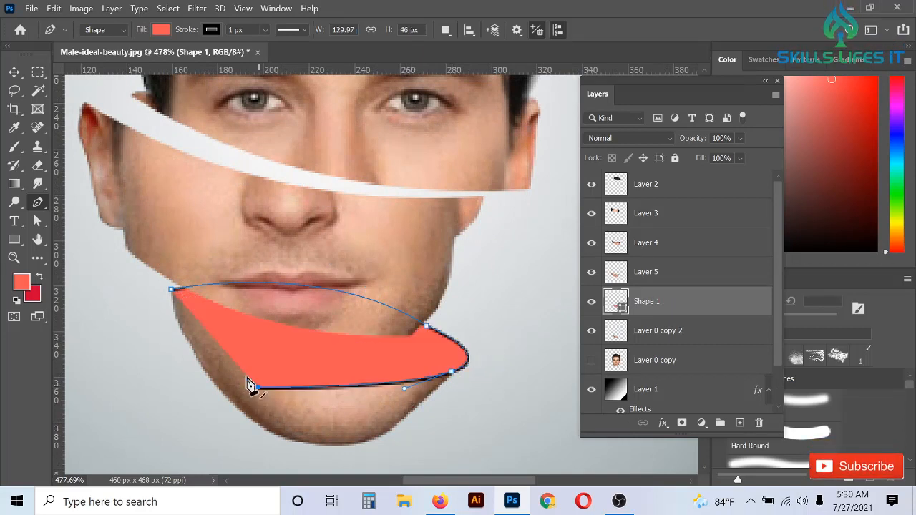
click(172, 291)
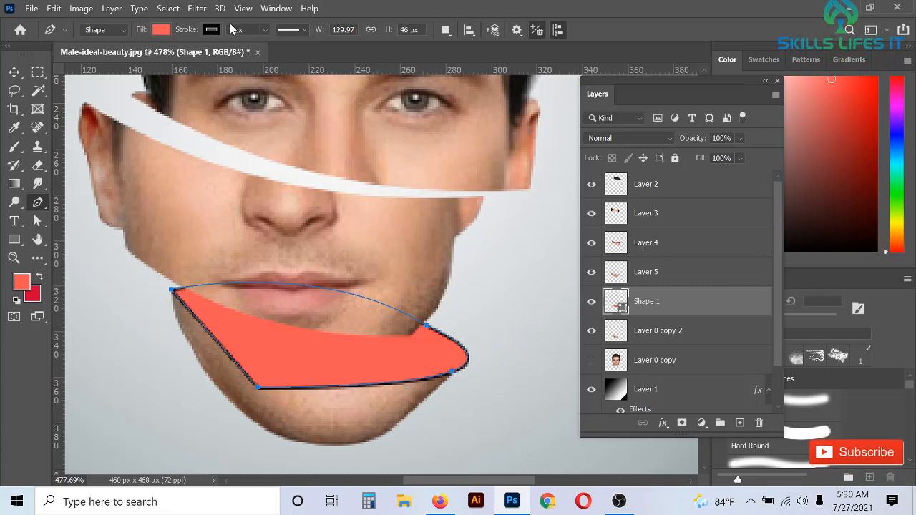
- Set the shape's stroke width to 0 px and its fill to bright red
click(263, 32)
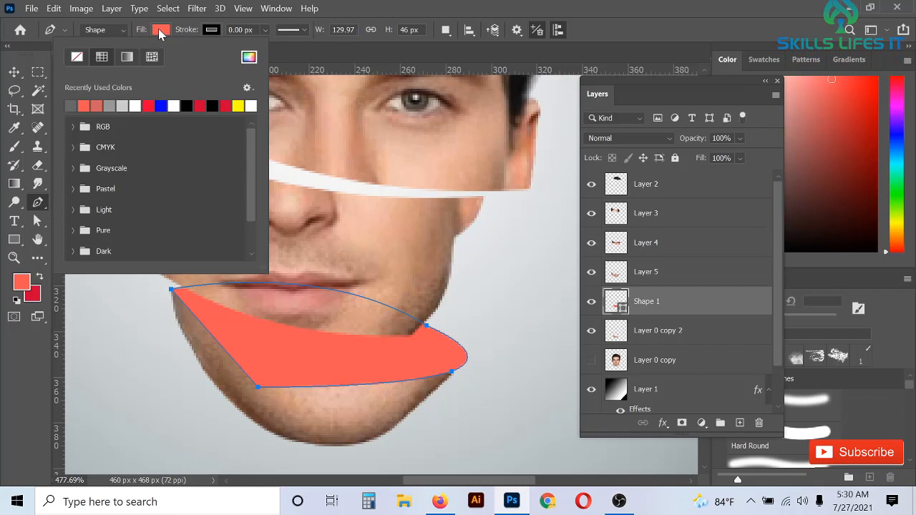
click(187, 106)
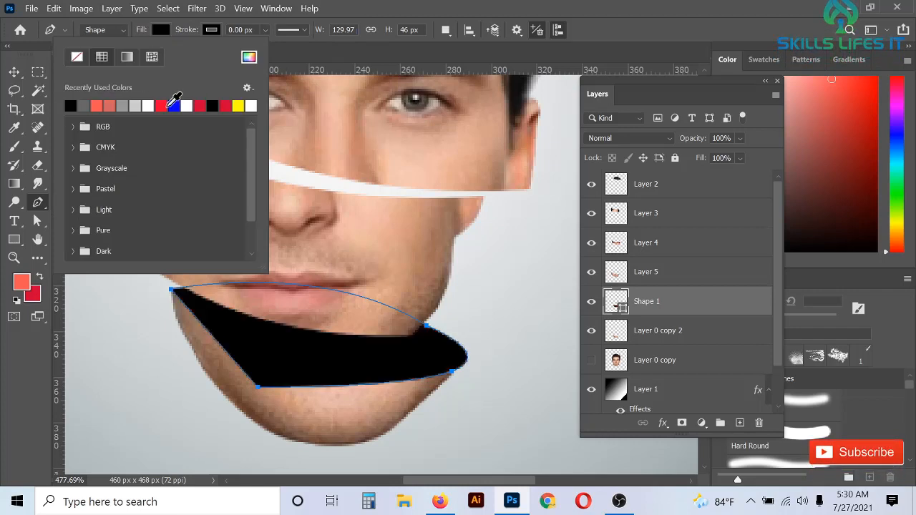
click(163, 106)
click(421, 6)
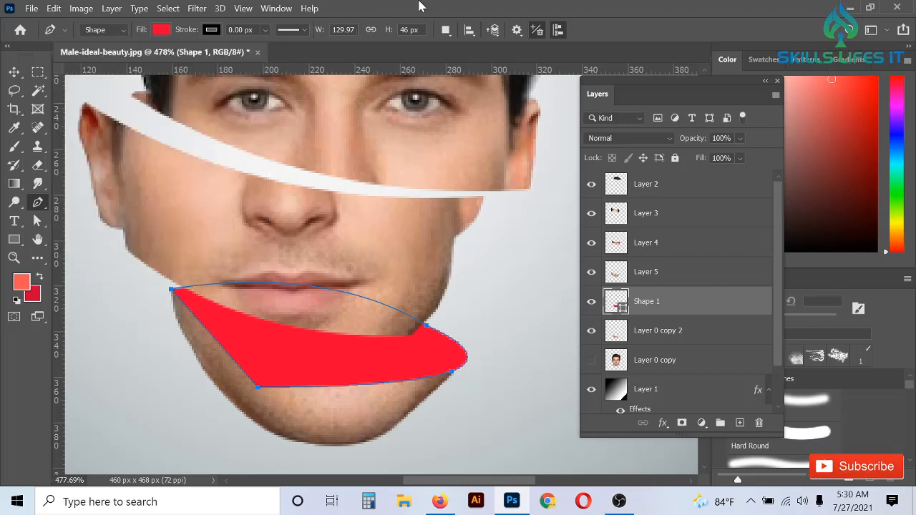
- Move Shape 1 beneath Layer 0 copy 2 in the layer order so the chin slice covers its lower part, and switch to the Move tool
drag(671, 306, 672, 339)
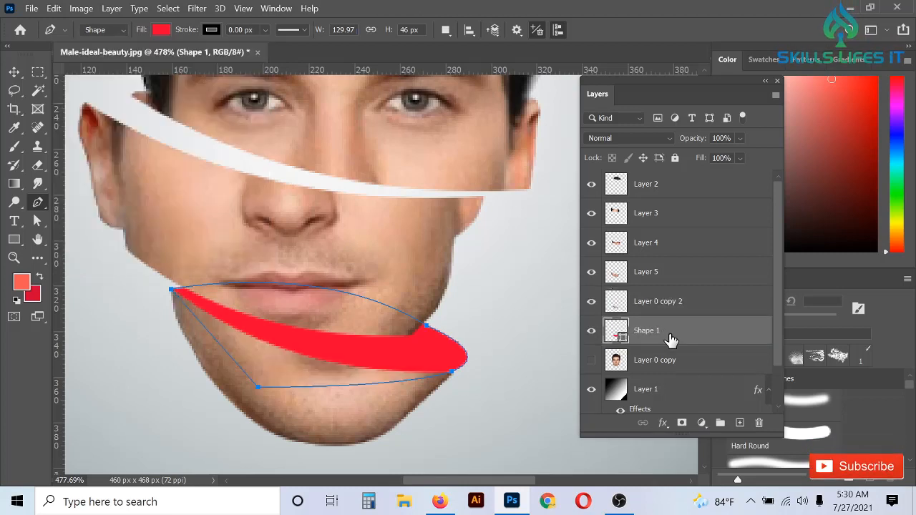
scroll(401, 368, down, 3)
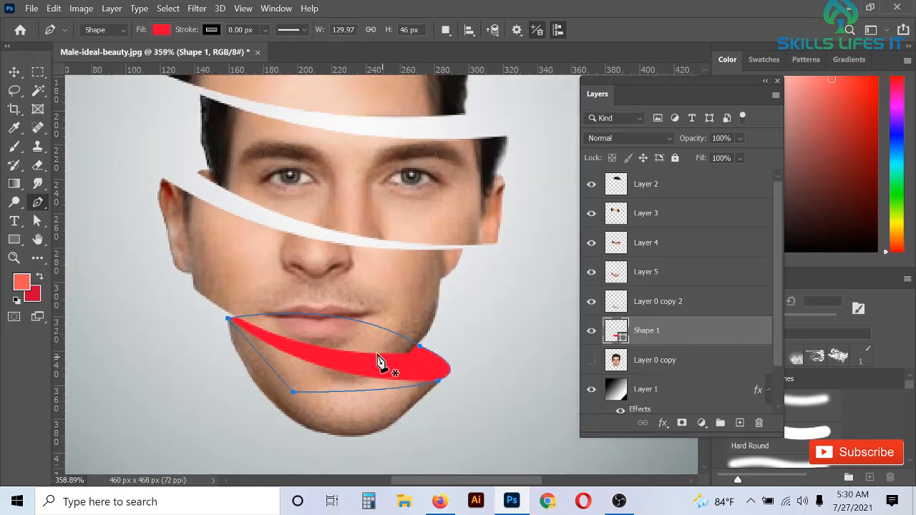
scroll(378, 356, up, 3)
key(v)
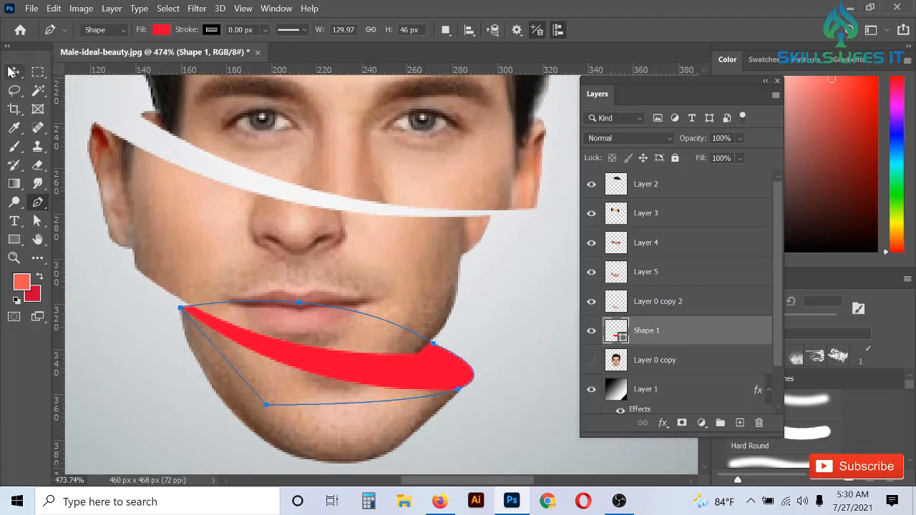
scroll(365, 372, down, 3)
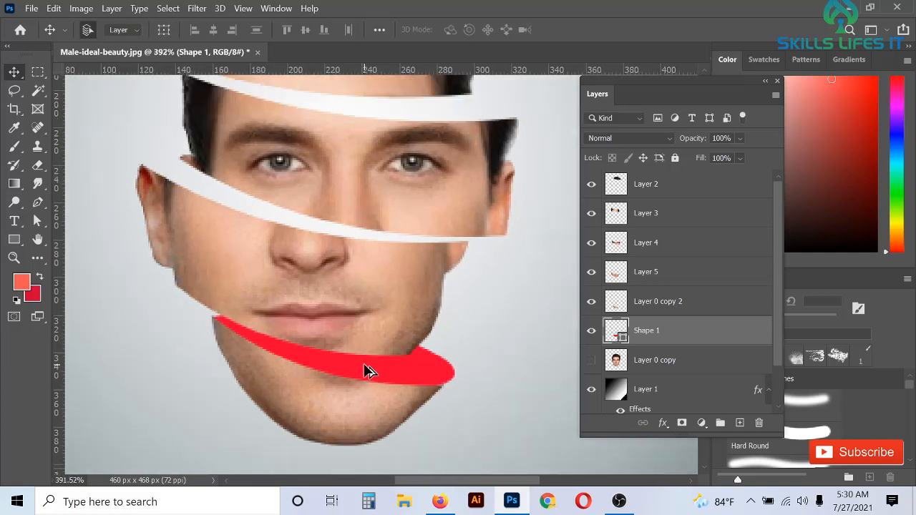
- Switch to the Brush tool and choose the Soft Round brush preset from General Brushes
scroll(366, 373, up, 4)
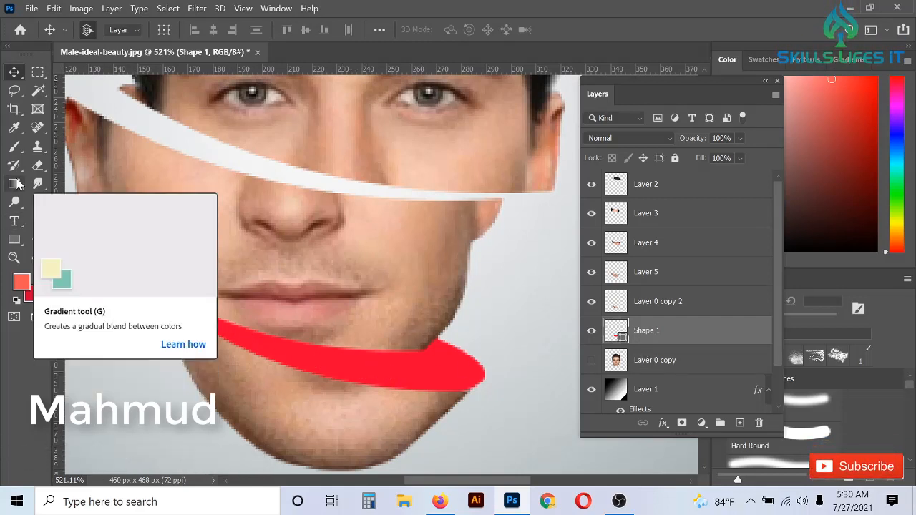
click(15, 146)
right_click(15, 146)
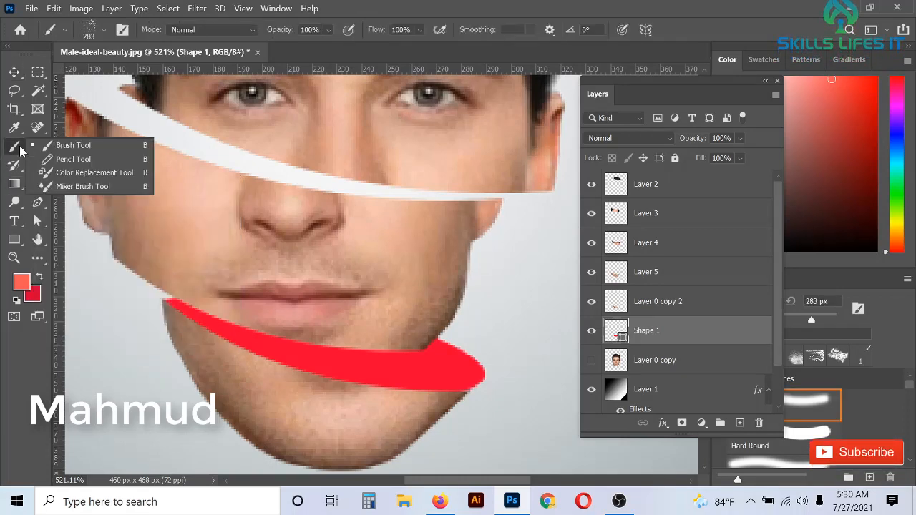
click(71, 145)
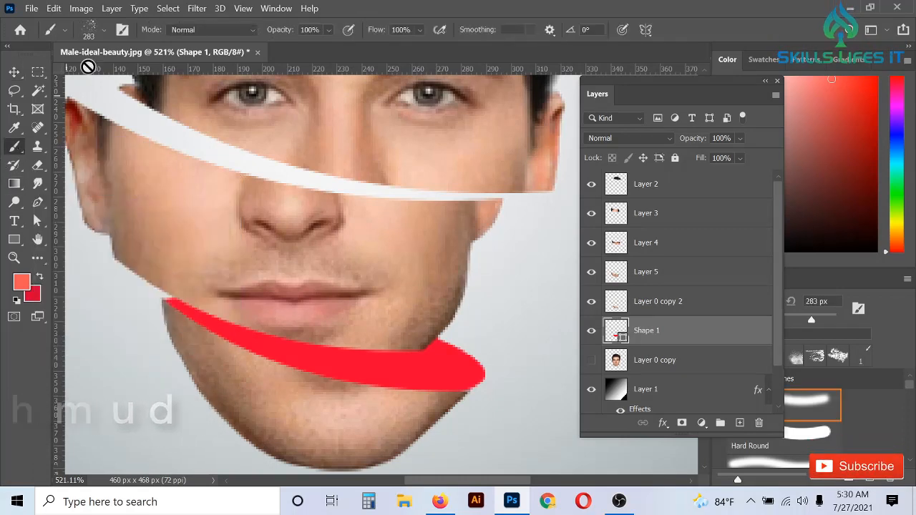
click(100, 30)
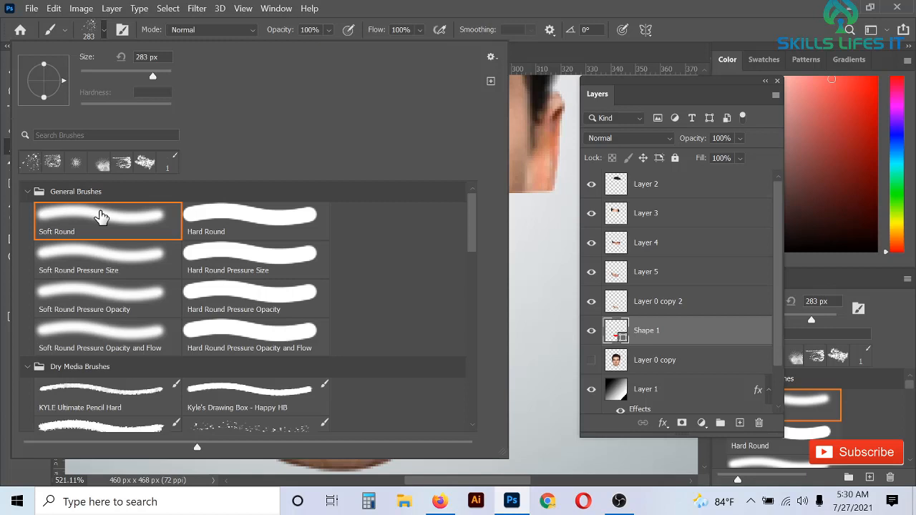
click(101, 215)
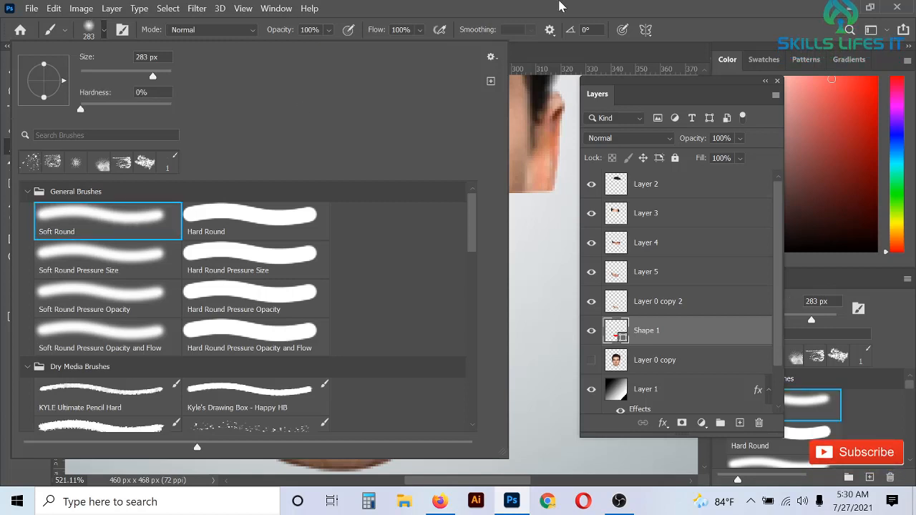
click(520, 8)
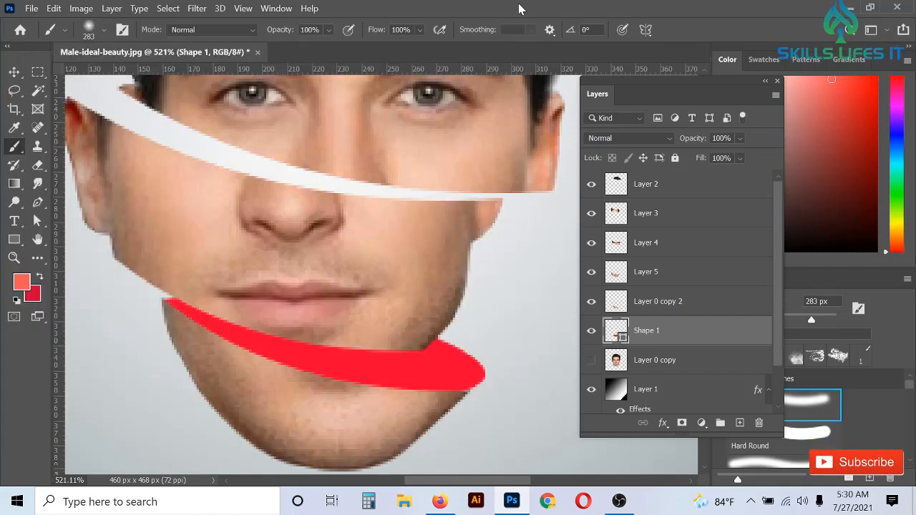
- Rasterize the red Shape 1 layer for painting and reduce the brush size to 20 px
click(256, 347)
click(447, 207)
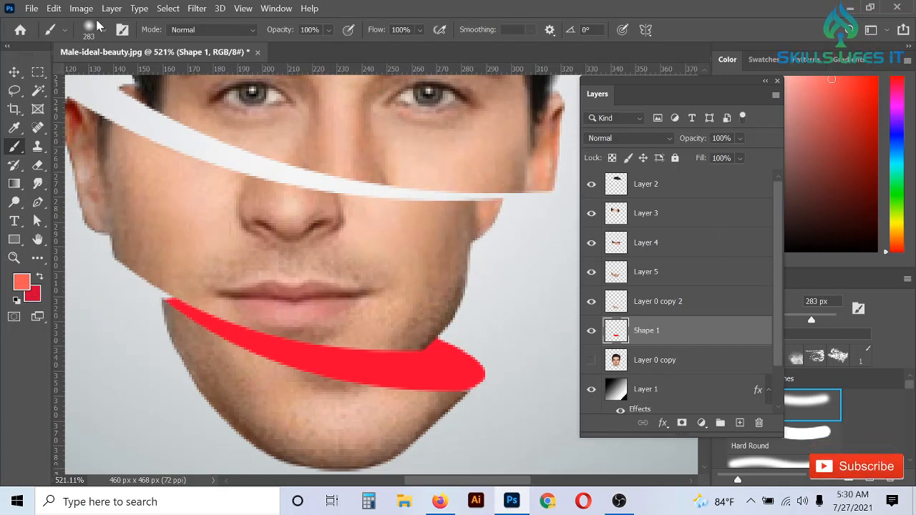
key(bracketleft)
key(bracketleft)
key(bracketleft)
key(bracketleft)
key(bracketleft)
key(bracketleft)
key(bracketleft)
key(bracketleft)
key(bracketleft)
key(bracketleft)
key(bracketleft)
key(bracketleft)
key(bracketleft)
key(bracketleft)
key(bracketleft)
key(bracketleft)
key(bracketleft)
key(bracketleft)
key(bracketleft)
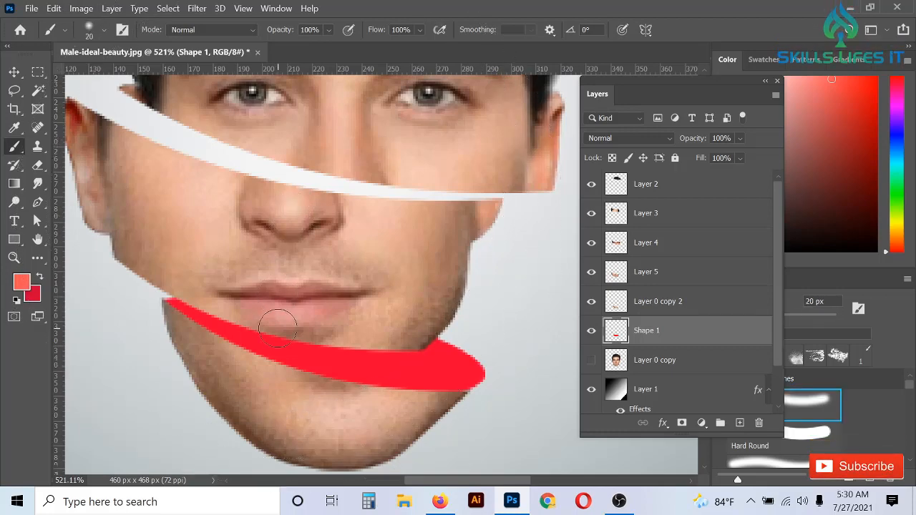
- Try a soft light-red stroke along the upper edge of the red surface, undo it, and review the brush presets
drag(188, 306, 356, 324)
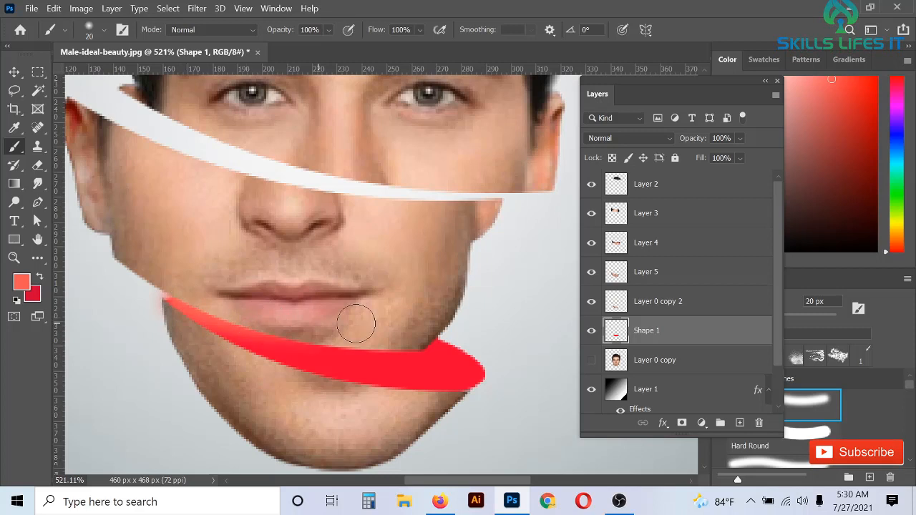
key(ctrl+z)
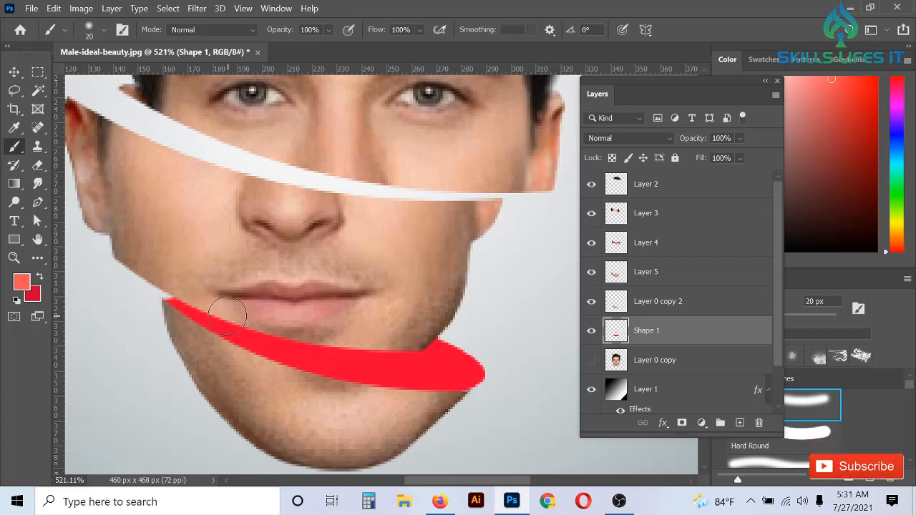
click(89, 30)
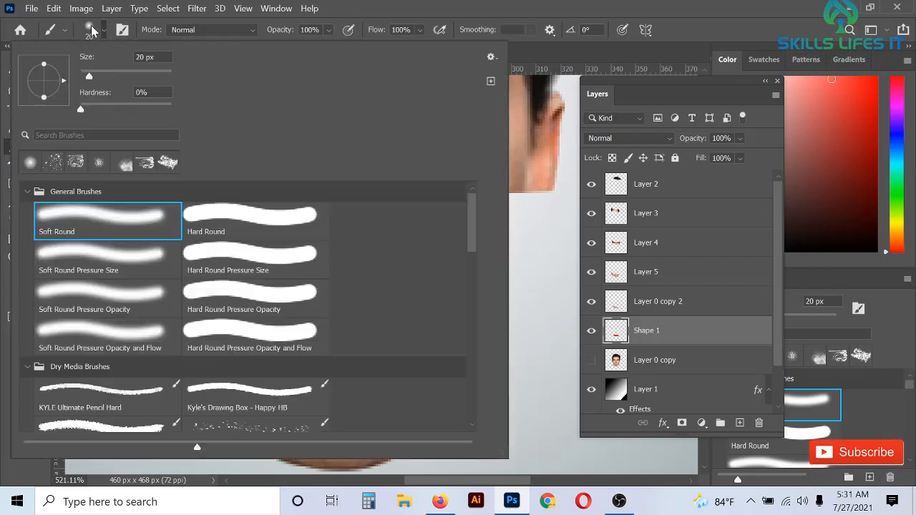
scroll(193, 335, down, 2)
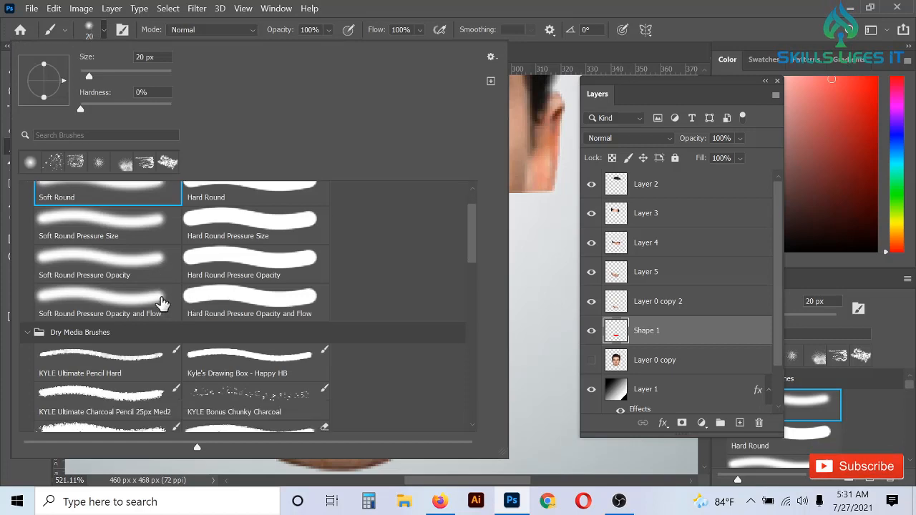
scroll(163, 305, up, 2)
click(134, 226)
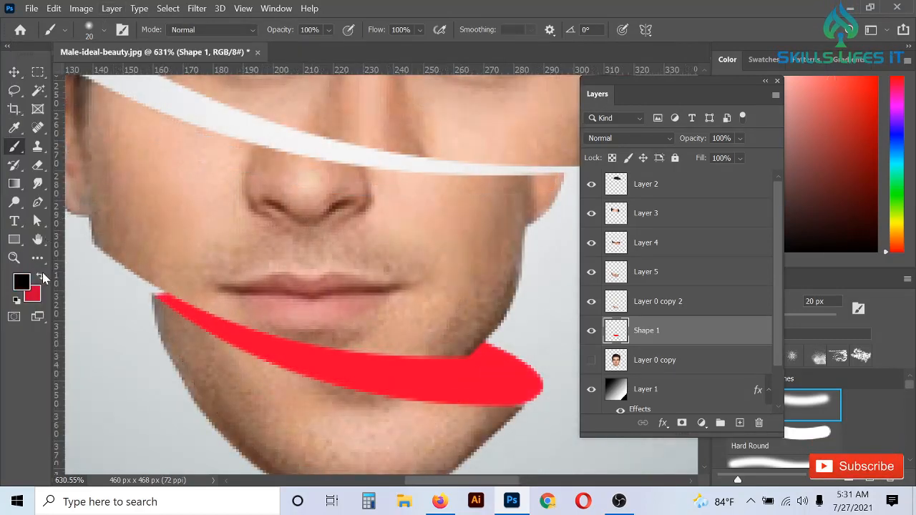
- Set the foreground color to #333333 and paint soft dark shading along the red surface's upper edge, just below the mouth slice
click(22, 284)
click(487, 287)
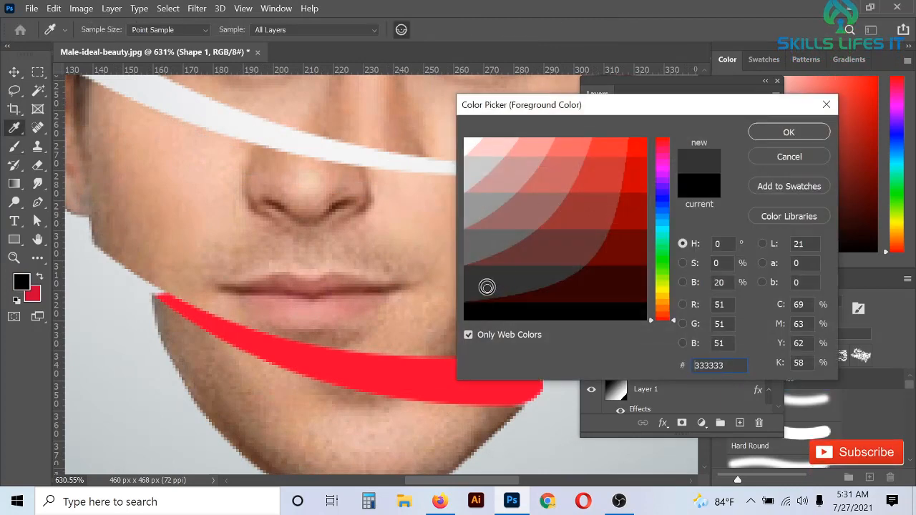
click(763, 135)
key(b)
scroll(215, 287, up, 1)
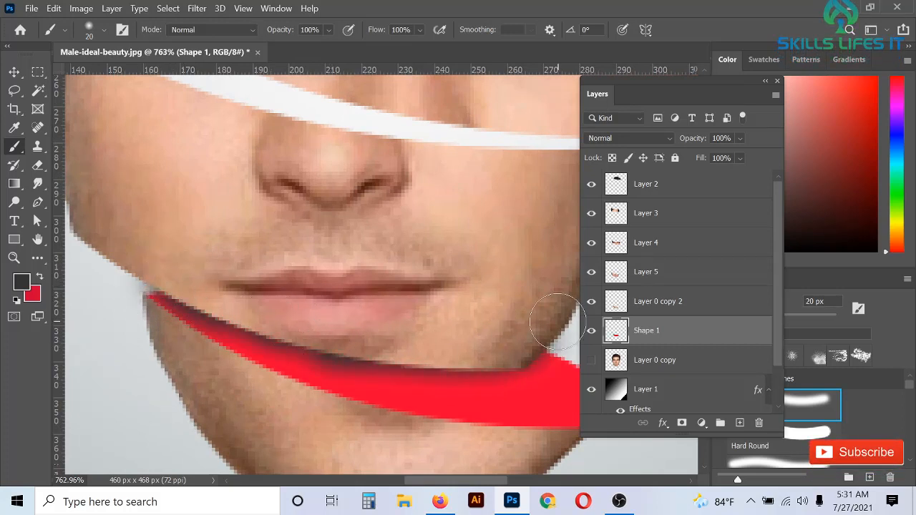
- Examine the dark shading on the red surface up close and against the whole head, and switch to the Move tool
scroll(307, 310, down, 2)
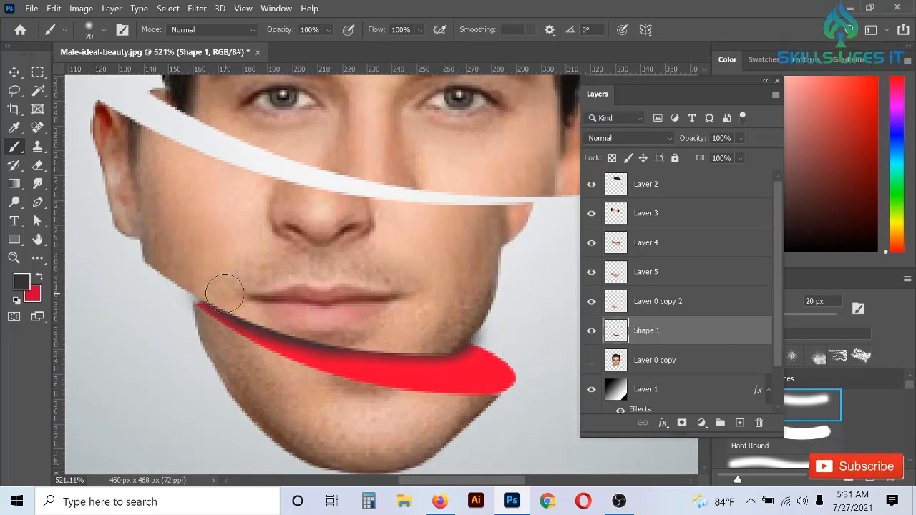
scroll(224, 294, down, 3)
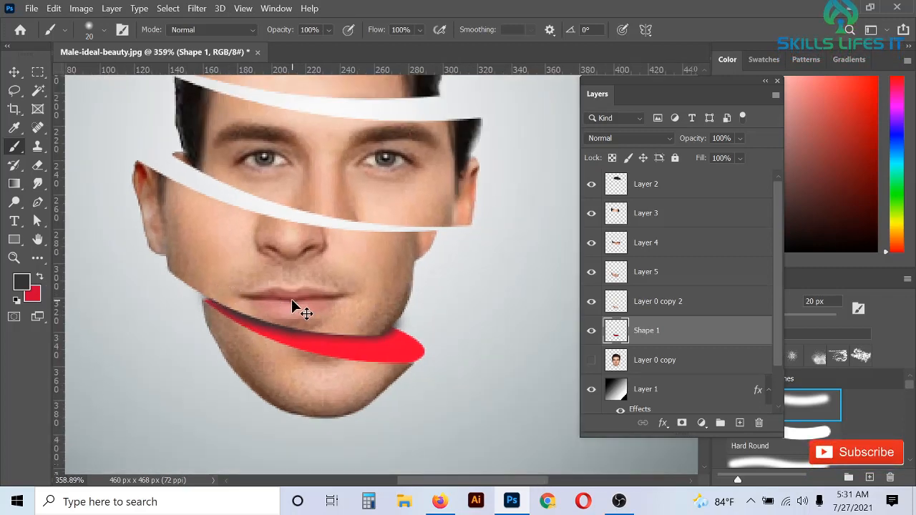
scroll(292, 301, up, 2)
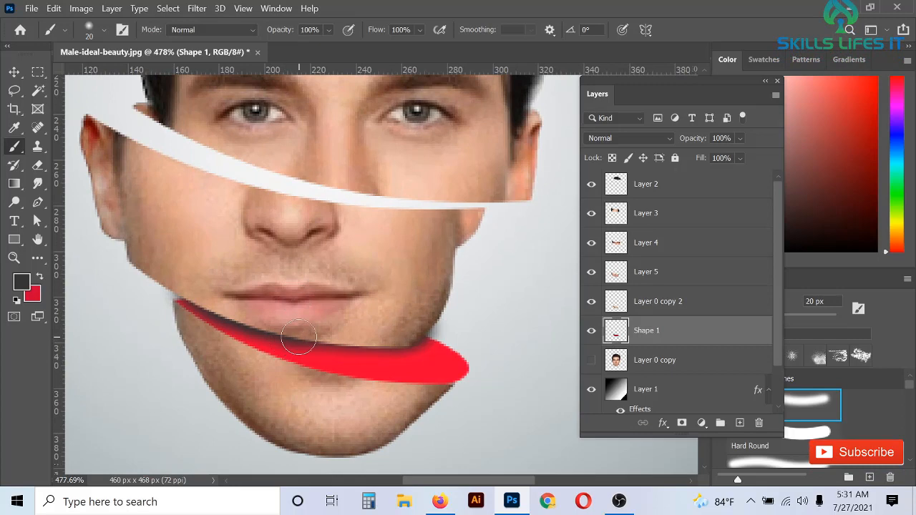
scroll(302, 332, down, 3)
scroll(364, 329, up, 1)
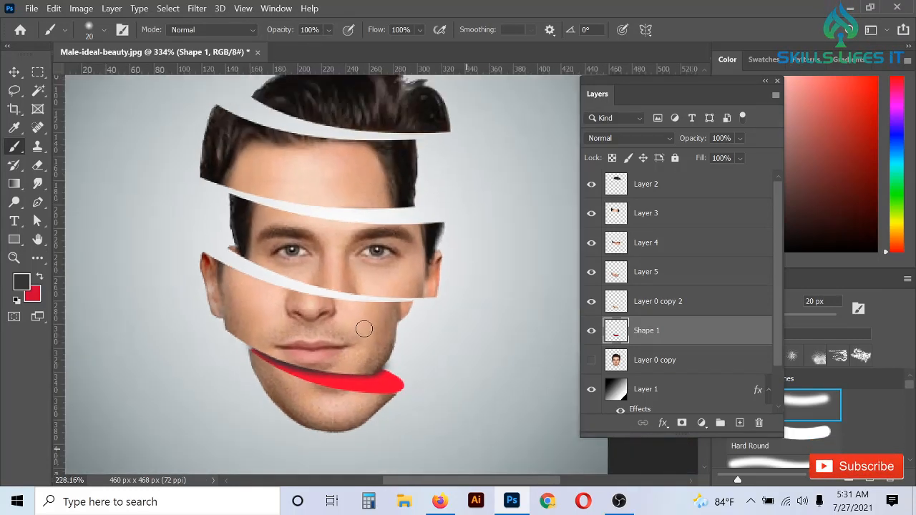
scroll(364, 329, up, 2)
scroll(238, 348, up, 1)
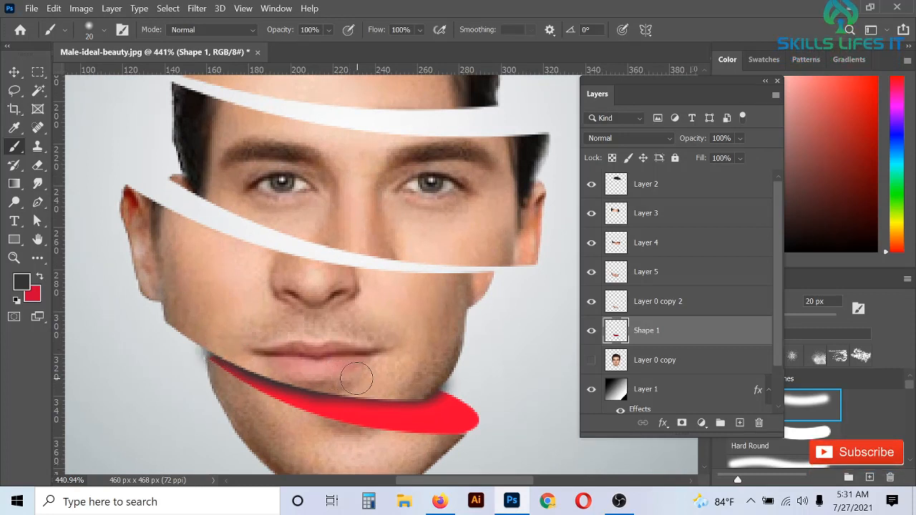
click(14, 72)
scroll(401, 315, down, 1)
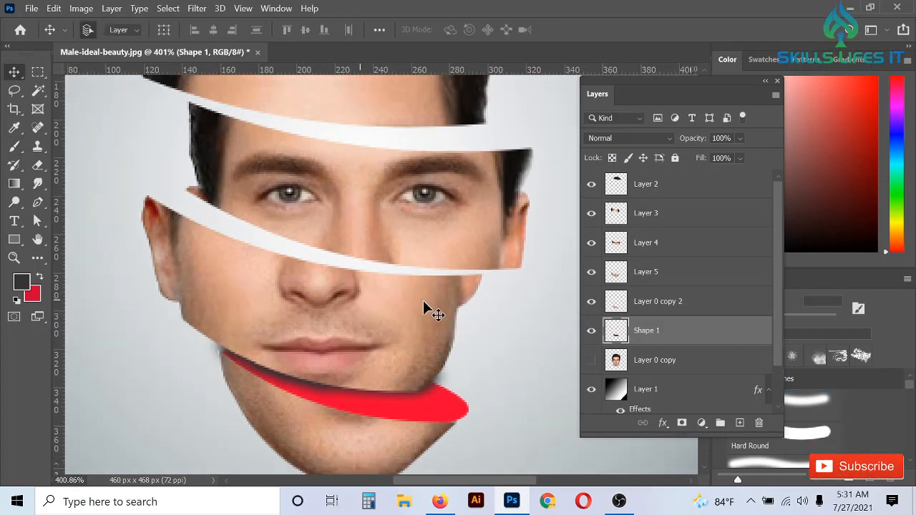
- Try toggling the visibility of the mouth slice, Layer 5, and shifting it sideways, and undo these changes
click(593, 306)
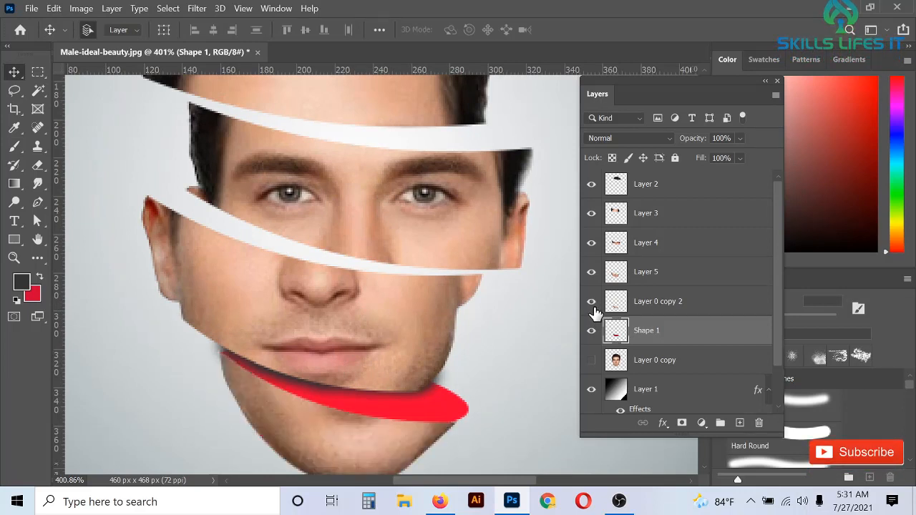
click(593, 274)
click(593, 273)
drag(365, 337, 401, 343)
key(ctrl+z)
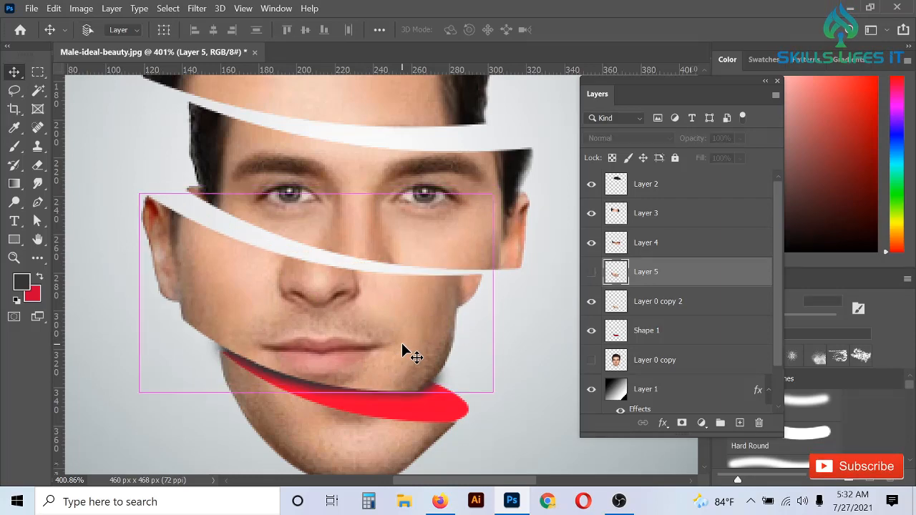
key(ctrl+z)
key(ctrl+z)
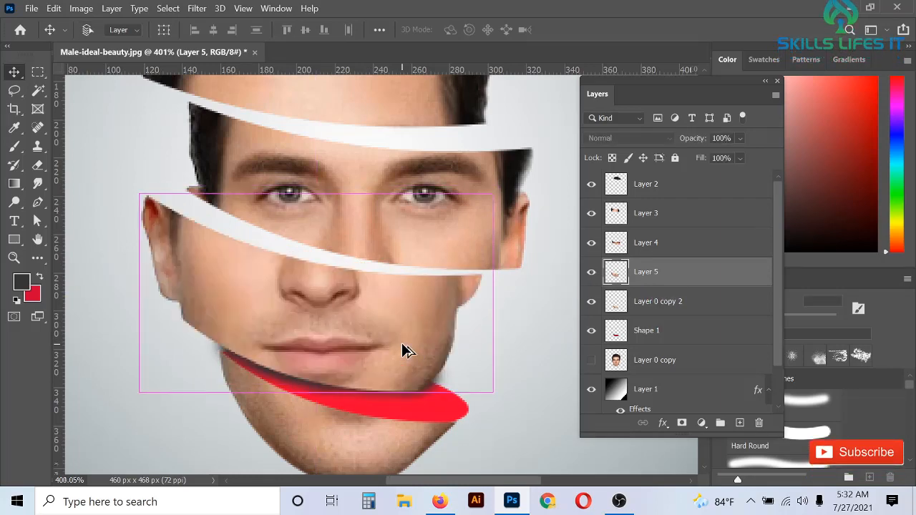
scroll(402, 343, down, 3)
scroll(275, 350, down, 2)
scroll(435, 308, up, 3)
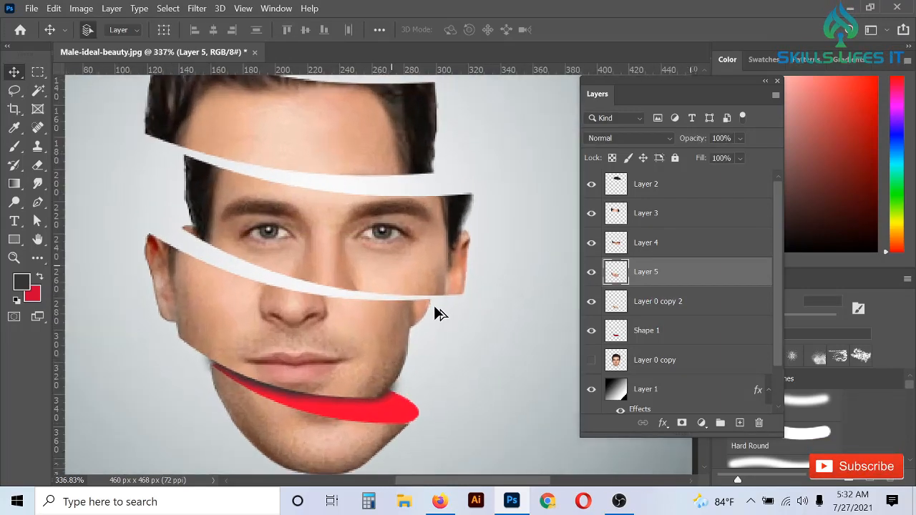
scroll(408, 435, up, 3)
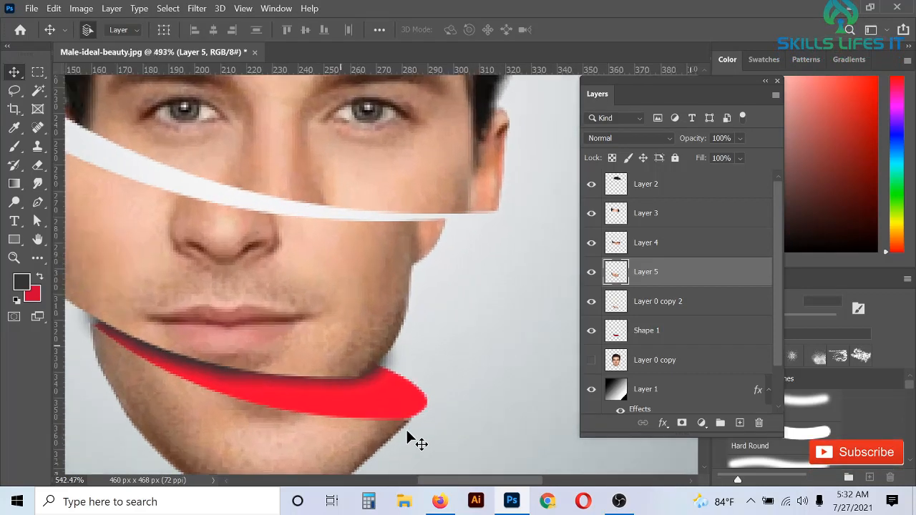
scroll(414, 438, down, 2)
scroll(410, 437, up, 4)
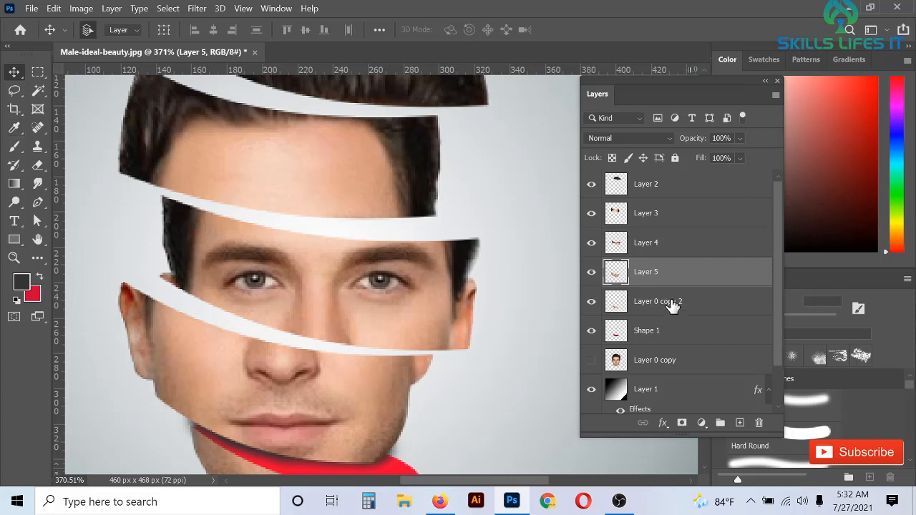
- Group the chin slice, Layer 0 copy 2, together with its red surface, Shape 1
scroll(673, 310, down, 2)
scroll(671, 294, up, 1)
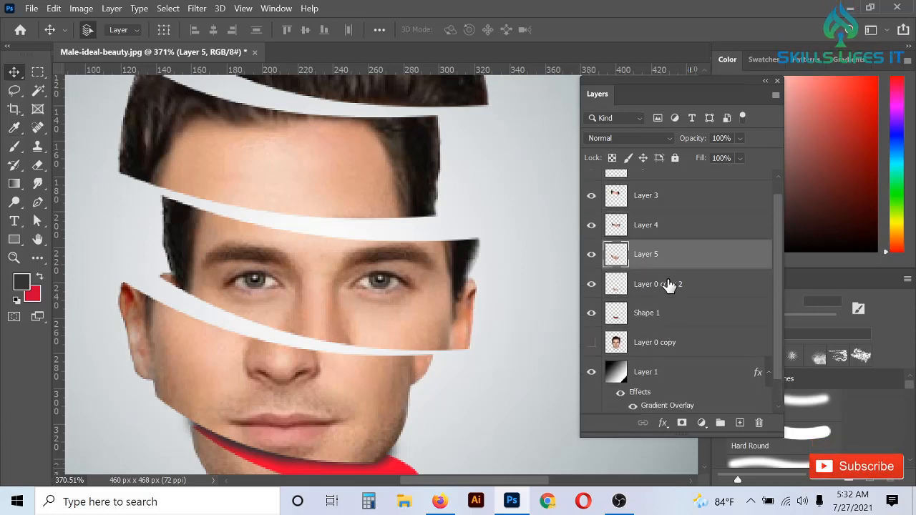
click(669, 285)
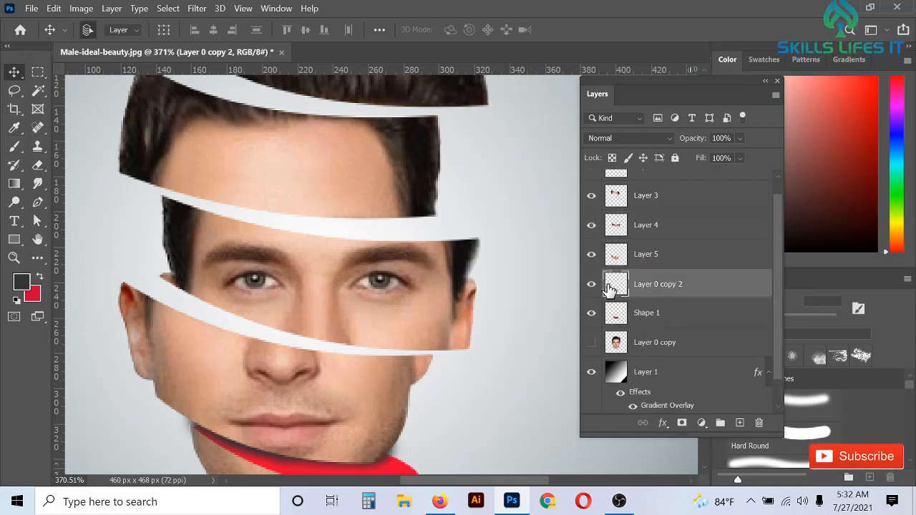
shift+click(678, 324)
right_click(681, 286)
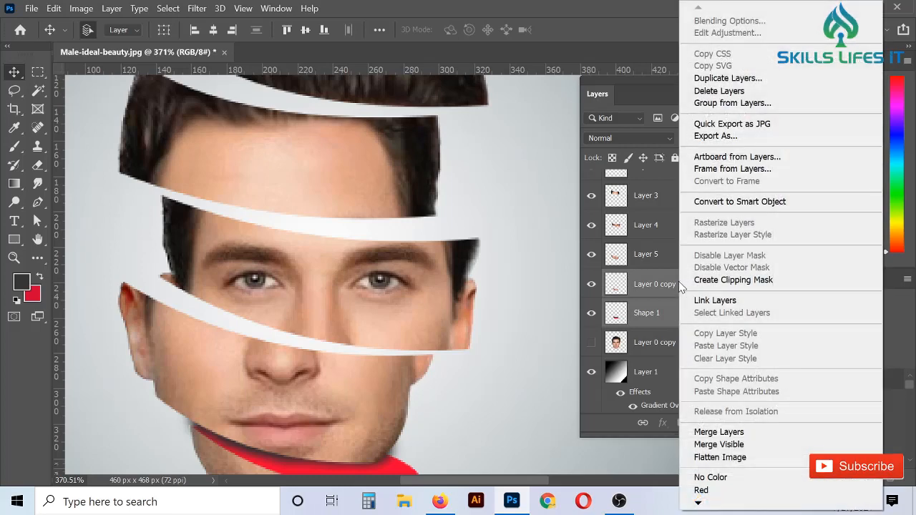
click(650, 351)
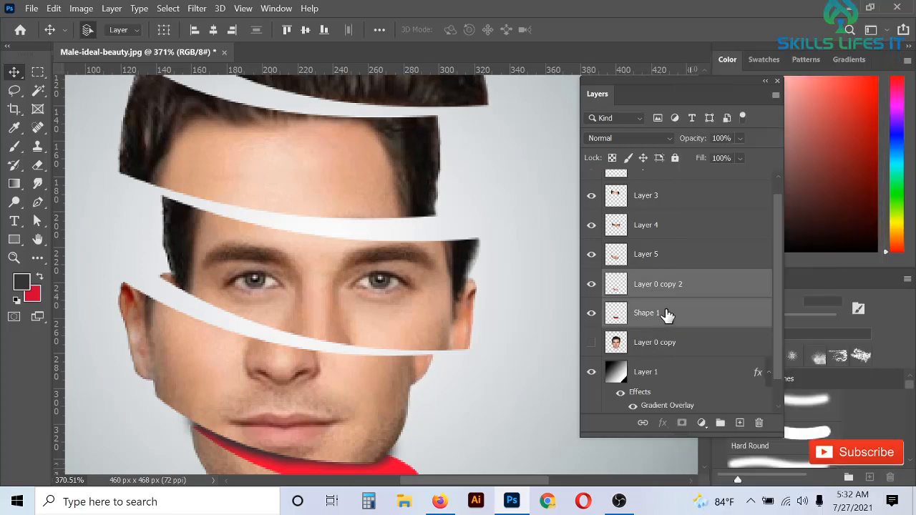
click(666, 315)
shift+click(673, 287)
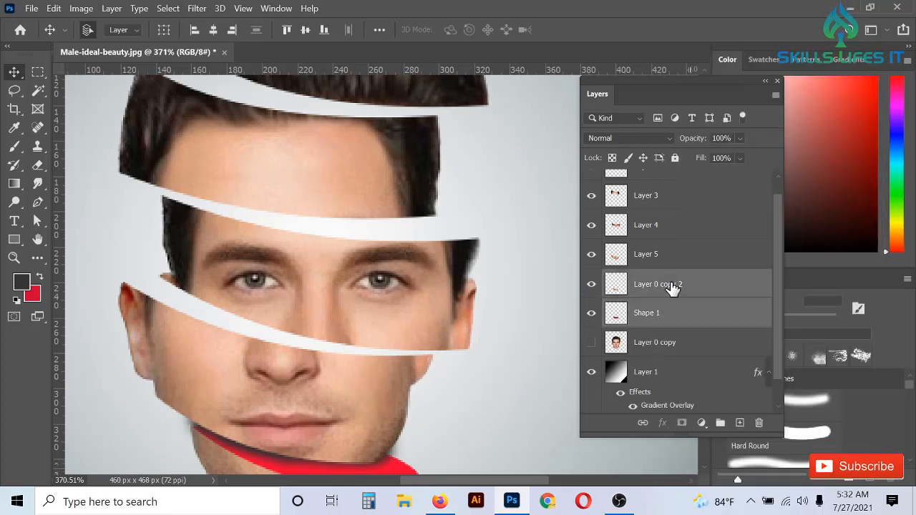
key(ctrl+g)
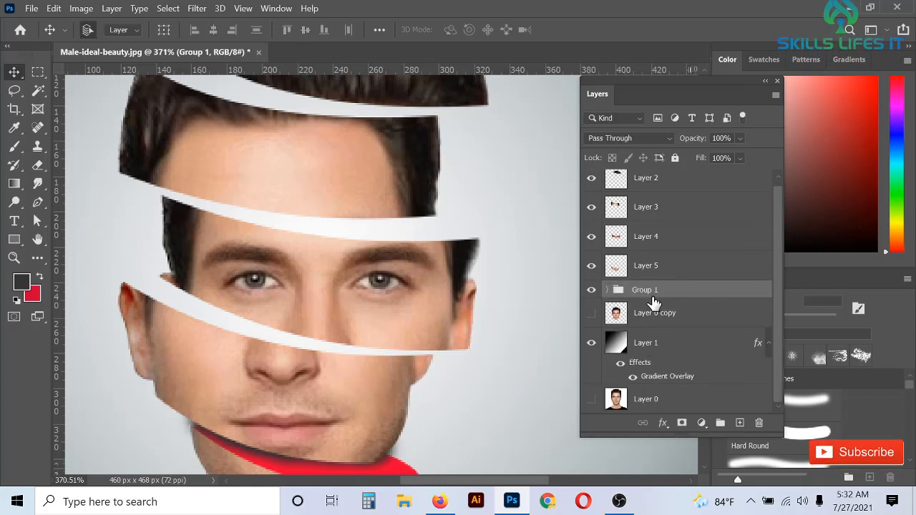
- Draw a closed curved Pen shape about 178 by 54 px above the mouth slice, Layer 5, spanning the gap below the eyes
click(676, 268)
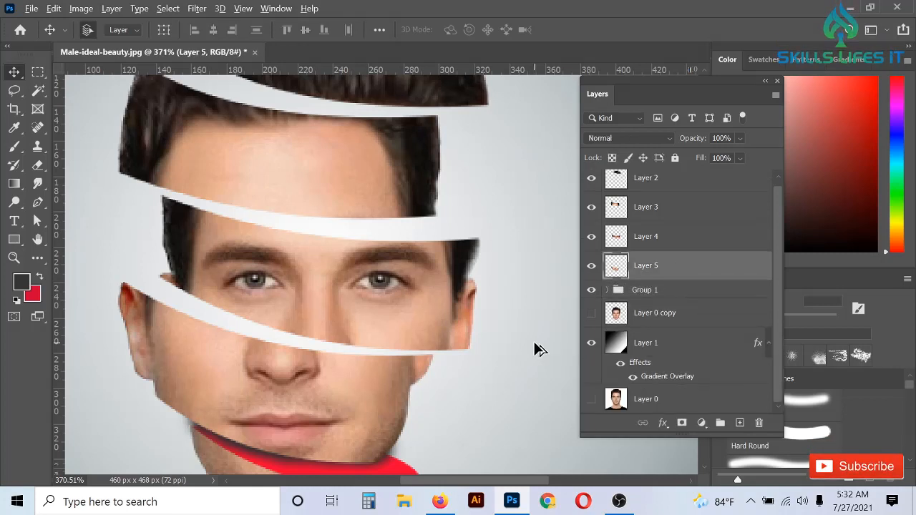
scroll(534, 350, down, 2)
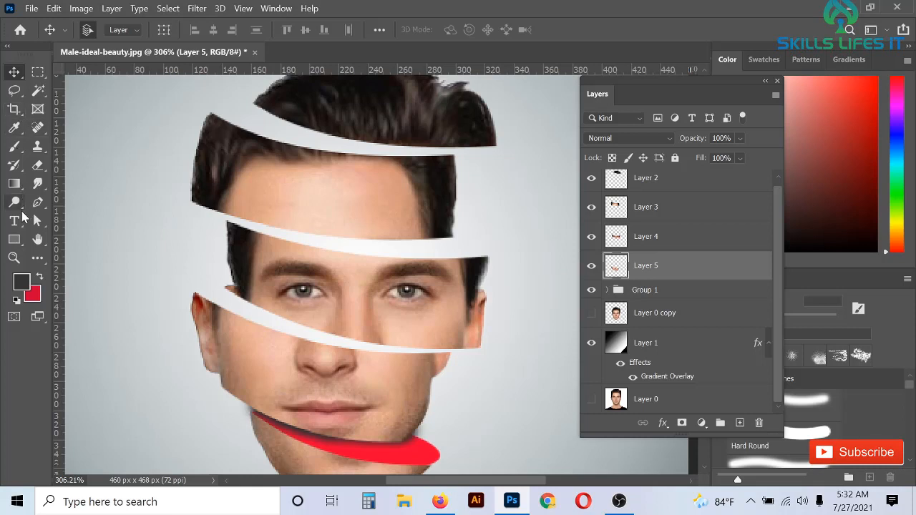
click(38, 202)
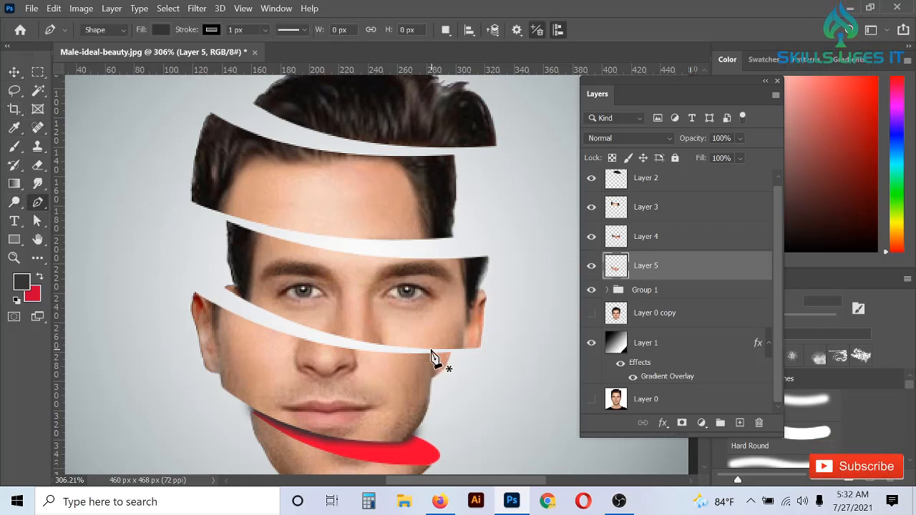
scroll(434, 358, up, 2)
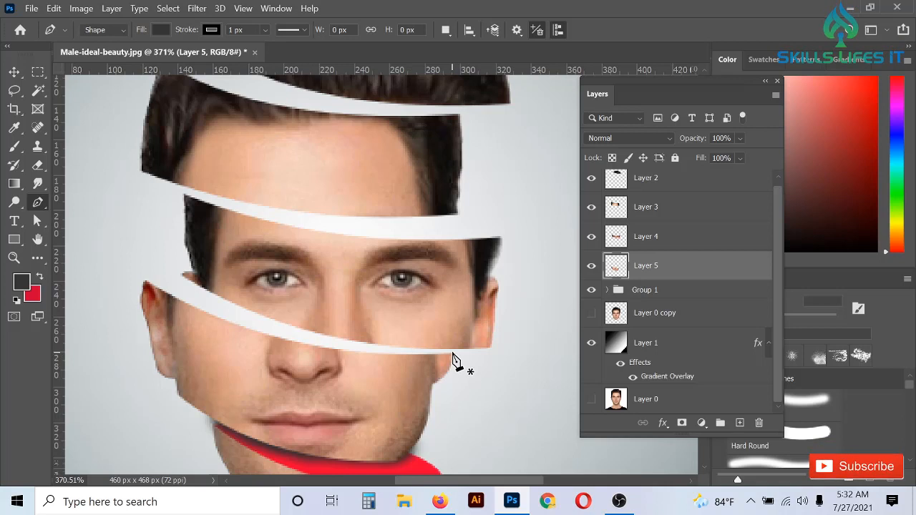
click(453, 351)
drag(195, 262, 182, 261)
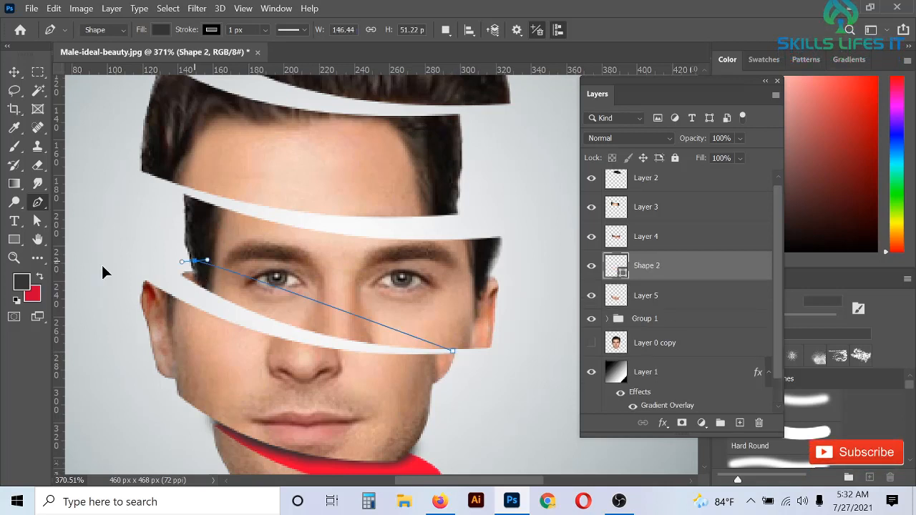
drag(102, 271, 59, 262)
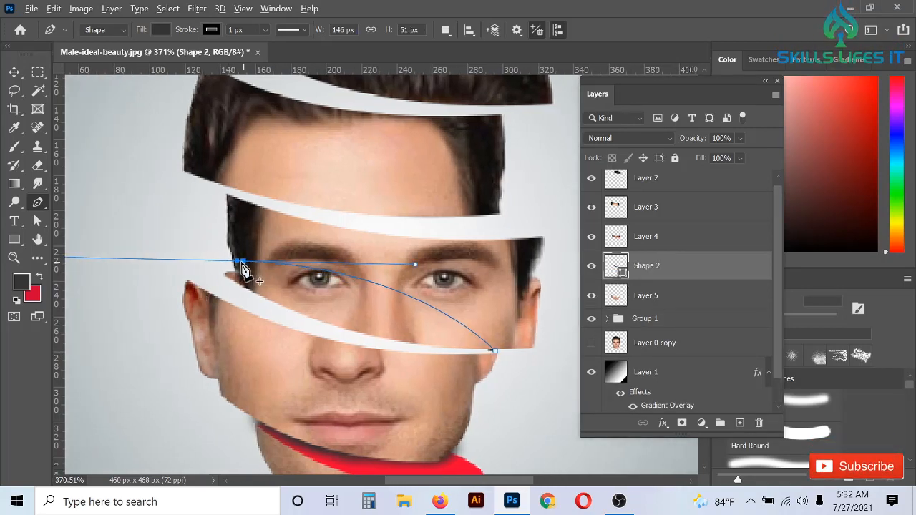
scroll(239, 264, up, 1)
drag(183, 280, 211, 304)
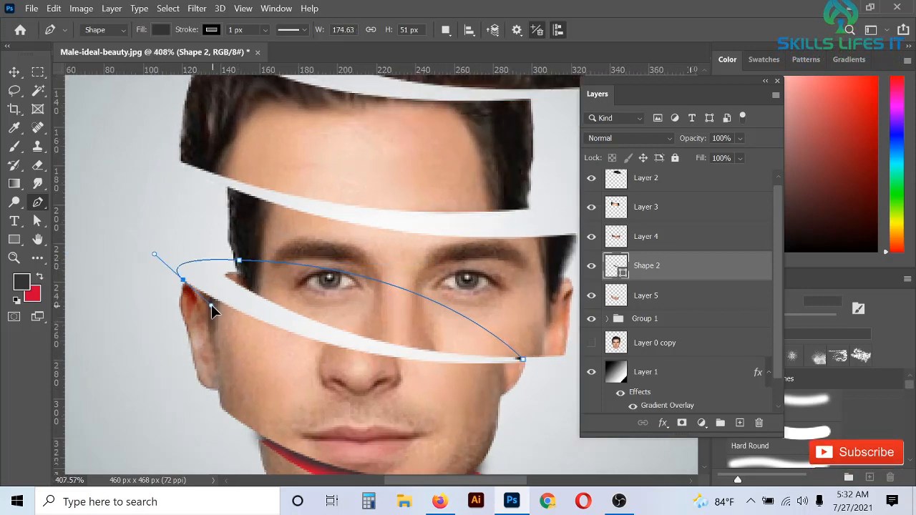
drag(523, 359, 657, 335)
scroll(315, 304, down, 1)
- Set the new shape's stroke width to 0 px and its fill to blue
click(211, 30)
click(265, 30)
drag(269, 44, 245, 47)
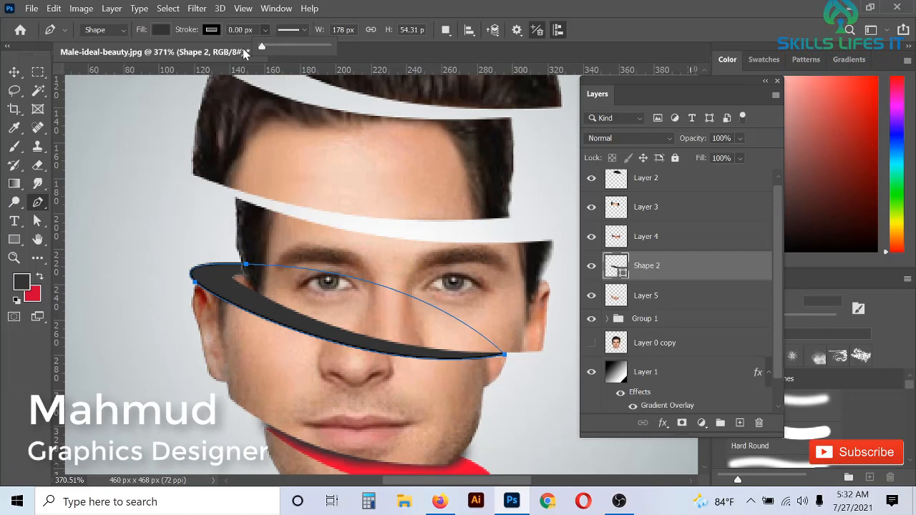
click(161, 30)
click(200, 105)
key(Return)
key(v)
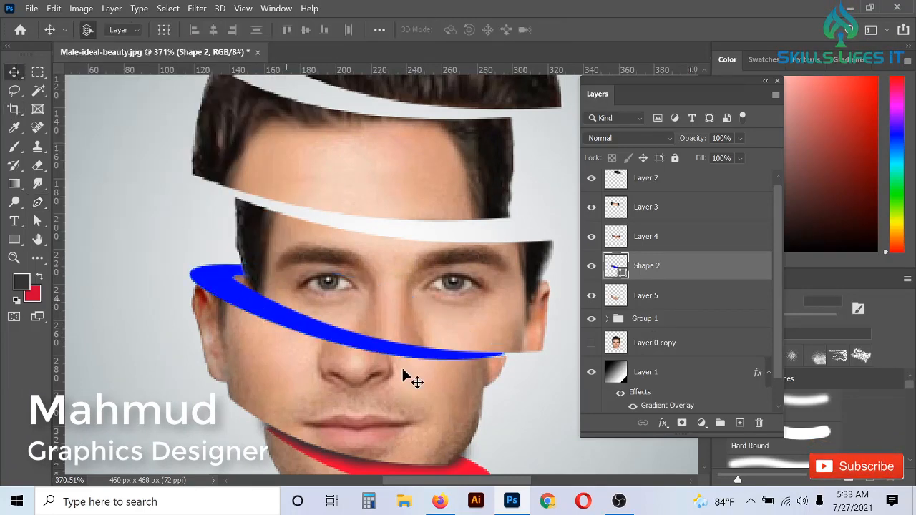
- Place blue Shape 2 beneath the mouth slice, Layer 5, and free-transform its ear-side end to fit the slice's edge
click(383, 390)
drag(656, 266, 652, 298)
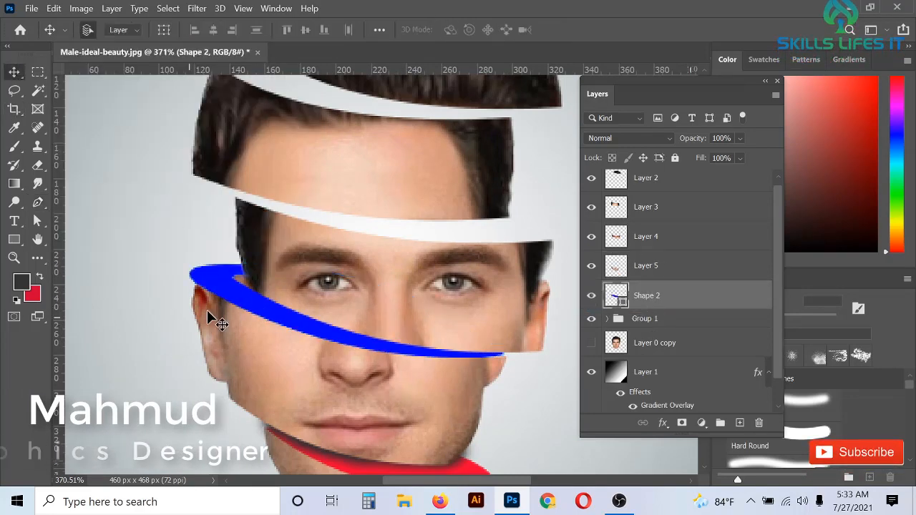
scroll(236, 303, up, 1)
key(ctrl+t)
mouse_move(187, 314)
mouse_down()
mouse_move(200, 315)
mouse_move(180, 312)
mouse_up()
scroll(212, 321, up, 3)
key(Return)
click(38, 203)
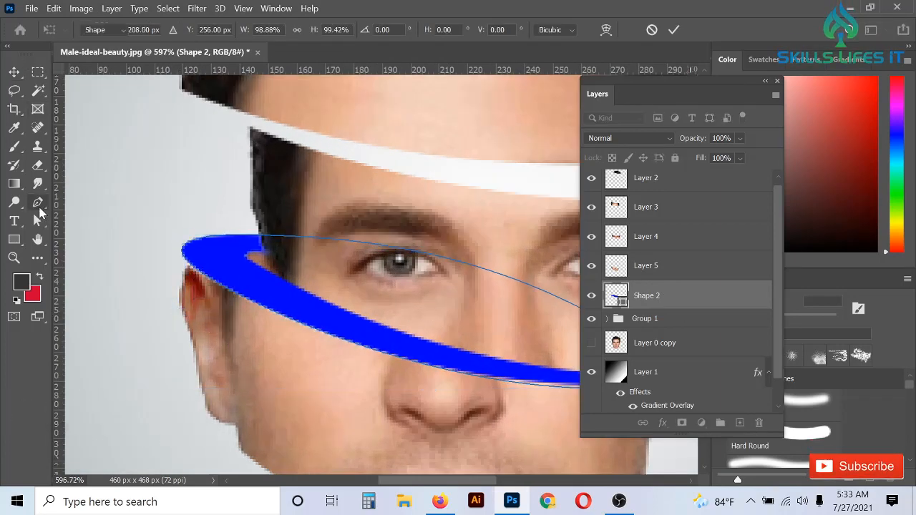
scroll(202, 285, up, 3)
scroll(201, 285, down, 3)
scroll(215, 256, up, 1)
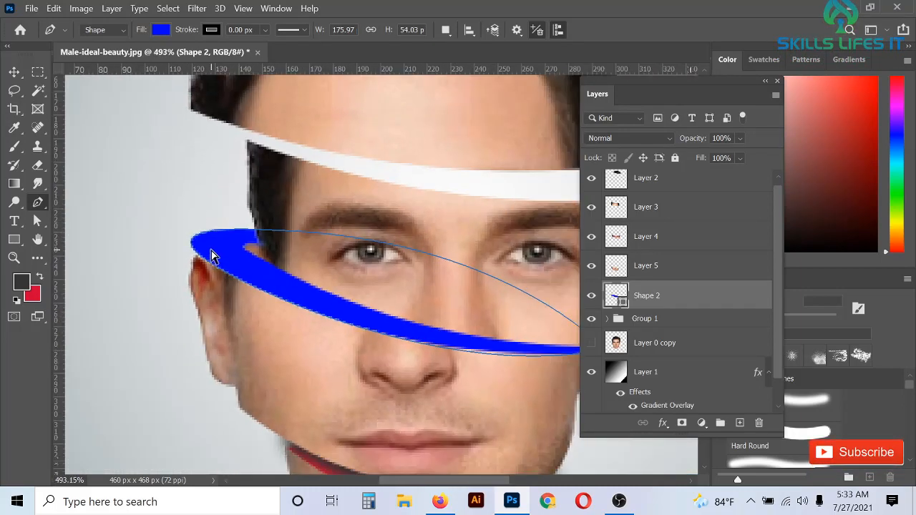
- Free-transform the blue shape to 98.31% width and 140.66% height, extending its lower edge behind the mouth slice
key(ctrl+t)
scroll(211, 256, up, 1)
drag(187, 296, 199, 297)
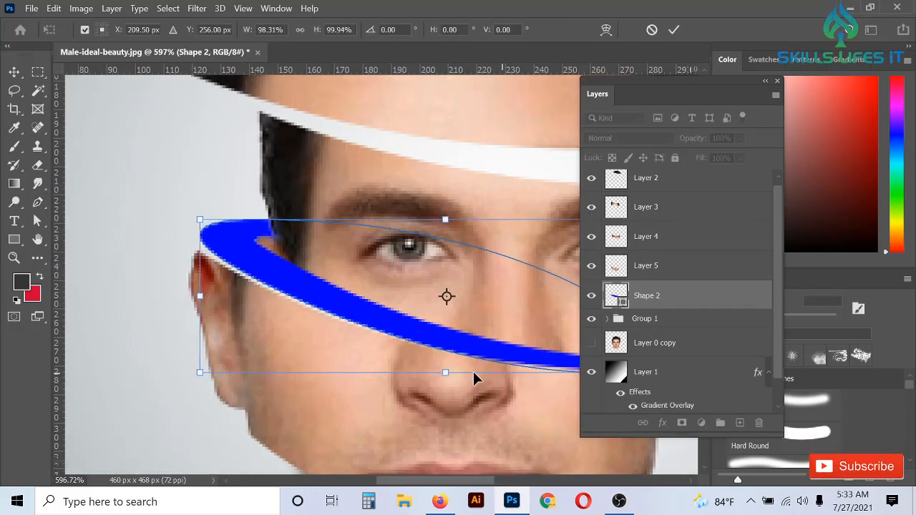
drag(445, 373, 444, 434)
scroll(201, 336, down, 1)
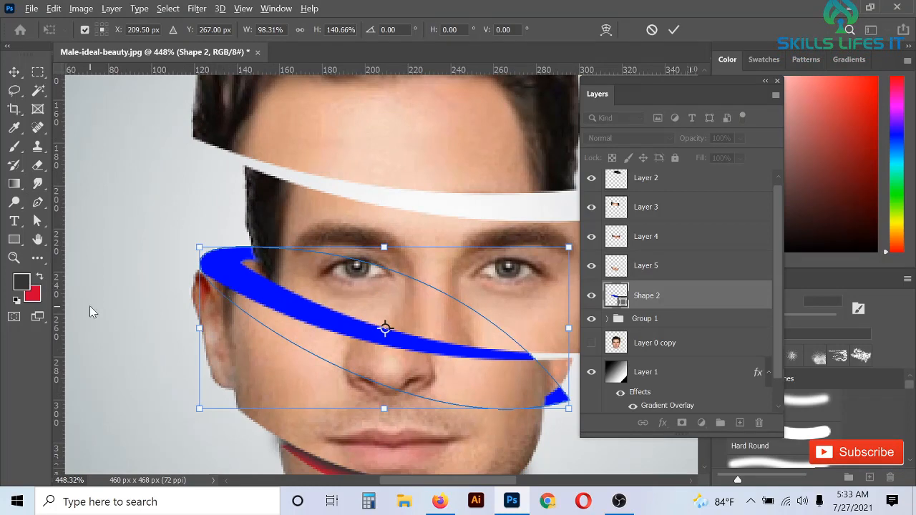
- Move the blue shape's right anchor point up to the mouth slice's upper right tip with Direct Selection, and check it without the path outline
right_click(39, 222)
click(71, 234)
drag(569, 399, 571, 358)
scroll(134, 252, down, 3)
scroll(236, 315, up, 2)
key(ctrl+h)
key(ctrl+h)
key(ctrl+h)
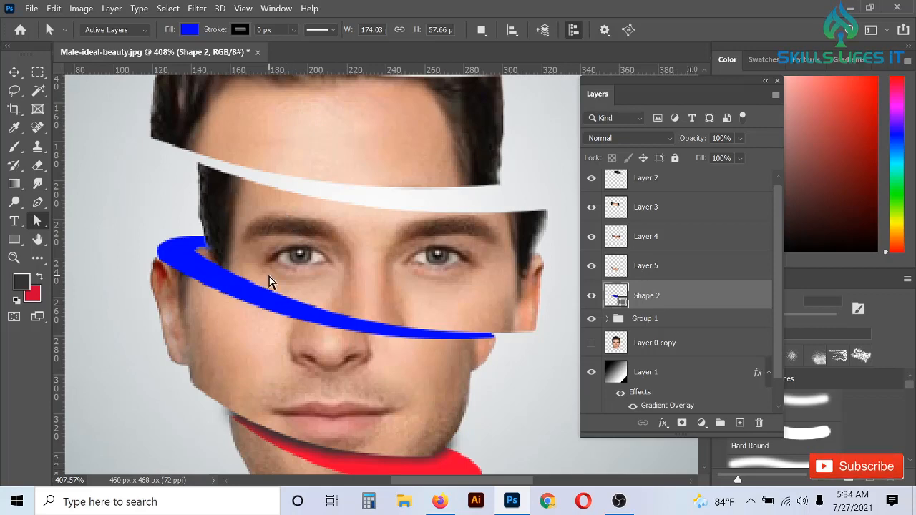
- Move the eye slice, Layer 4, up and to the left to expose more of the blue surface
click(14, 73)
click(655, 265)
drag(435, 254, 413, 240)
scroll(188, 212, up, 5)
drag(261, 249, 260, 242)
scroll(260, 241, down, 5)
scroll(352, 307, up, 3)
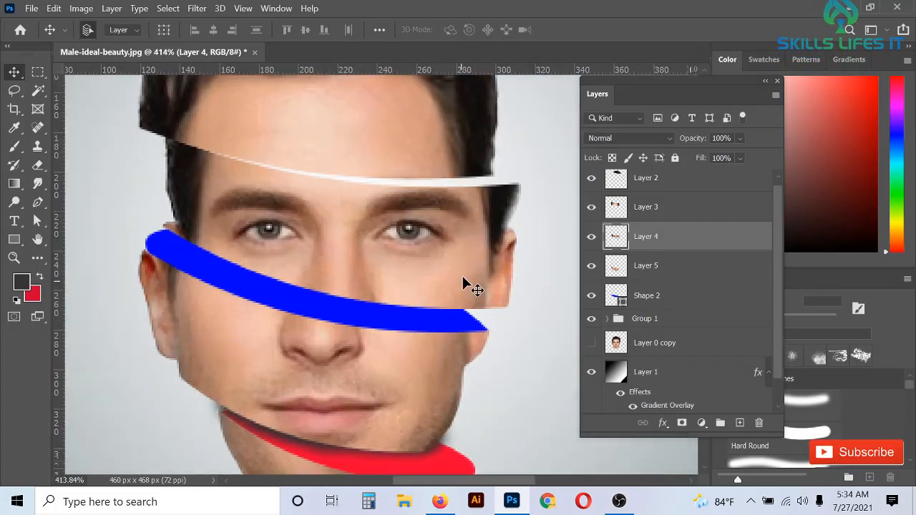
drag(462, 284, 464, 290)
- Rotate the eye slice, Layer 4, by 1.74° and shift it to the right
key(ctrl+t)
drag(530, 139, 528, 148)
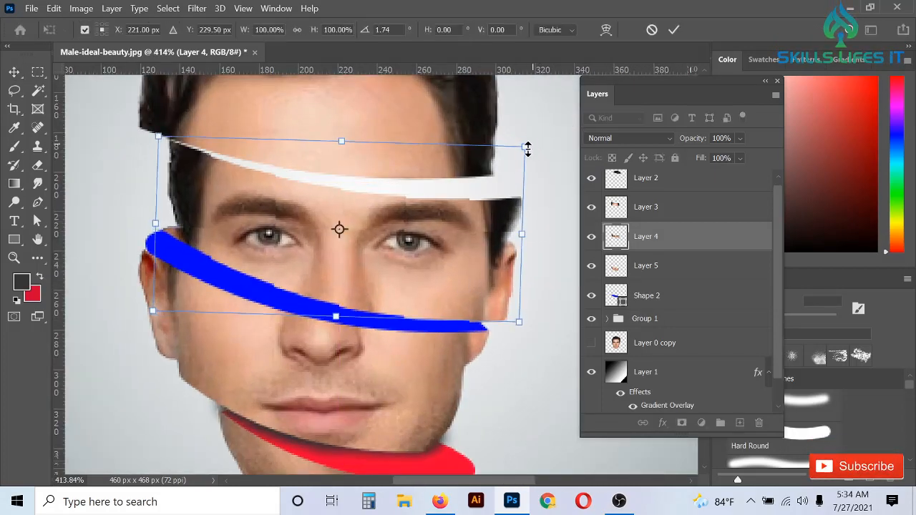
key(Return)
scroll(456, 260, down, 1)
drag(457, 260, 481, 263)
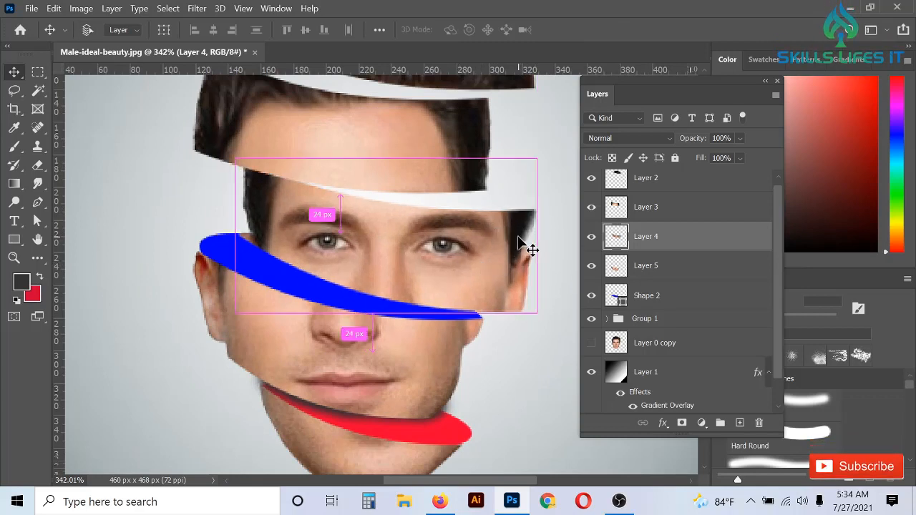
- Rotate the eye slice by a further 1.97° and nudge it down and left against the blue surface
key(ctrl+t)
drag(546, 151, 546, 158)
drag(443, 250, 439, 258)
scroll(282, 261, up, 1)
drag(294, 238, 292, 237)
scroll(196, 275, down, 1)
key(alt+space)
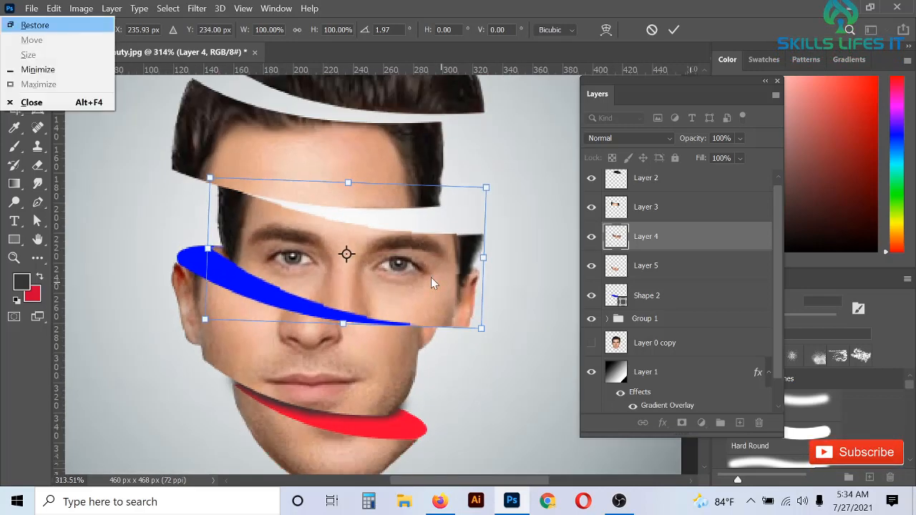
key(Escape)
key(Return)
- Switch to the Brush tool and rasterize the blue Shape 2 layer
click(664, 297)
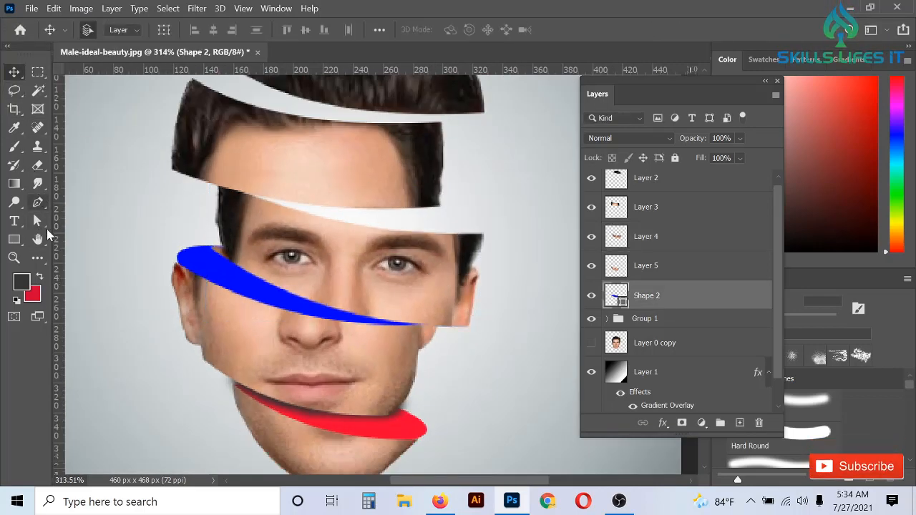
click(13, 147)
scroll(250, 270, up, 1)
click(251, 270)
click(444, 207)
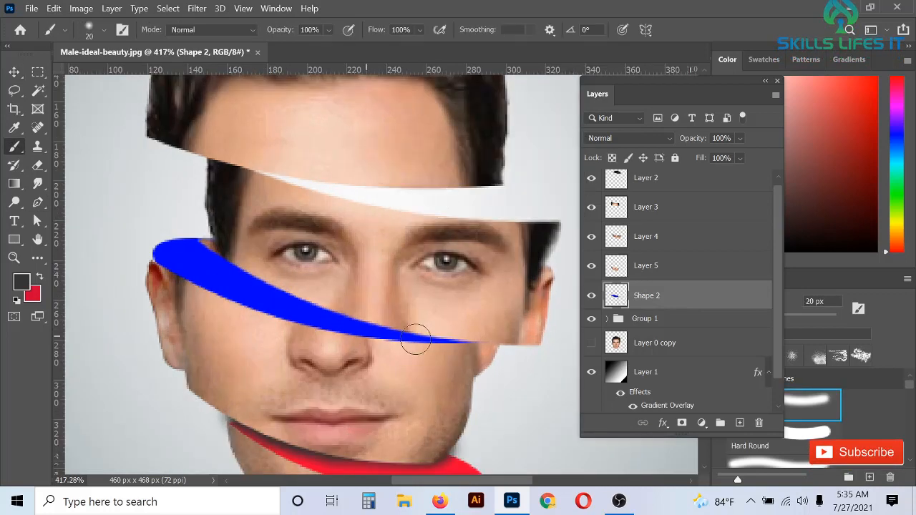
- Paint dark shading along the blue surface's upper edge with the Soft Round Pressure Size brush at 20 px and 10 px
mouse_move(460, 327)
mouse_down()
mouse_move(357, 313)
mouse_move(247, 262)
mouse_up()
key(ctrl+z)
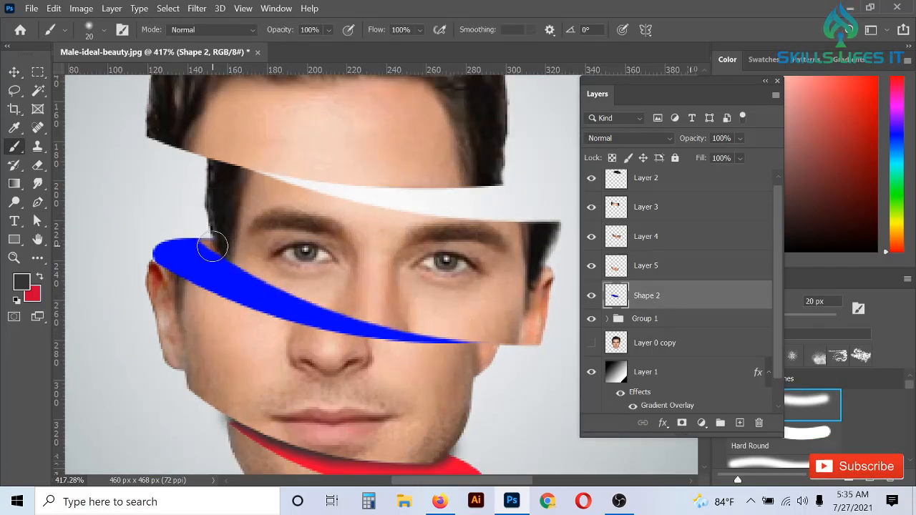
click(98, 30)
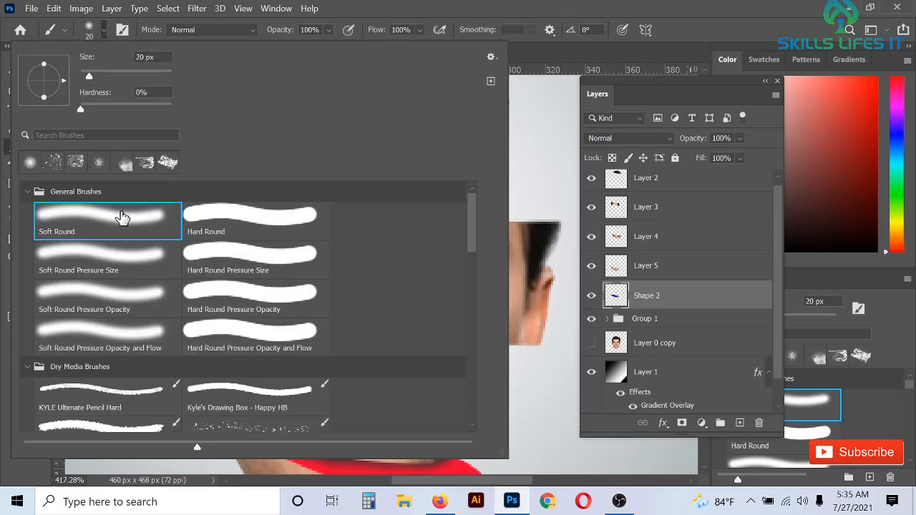
scroll(124, 287, down, 2)
scroll(123, 287, up, 3)
double_click(120, 243)
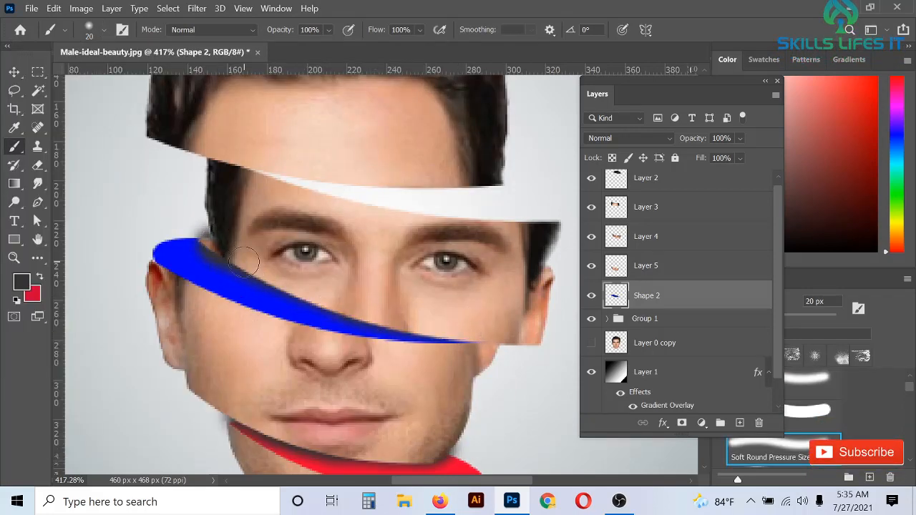
scroll(236, 267, up, 2)
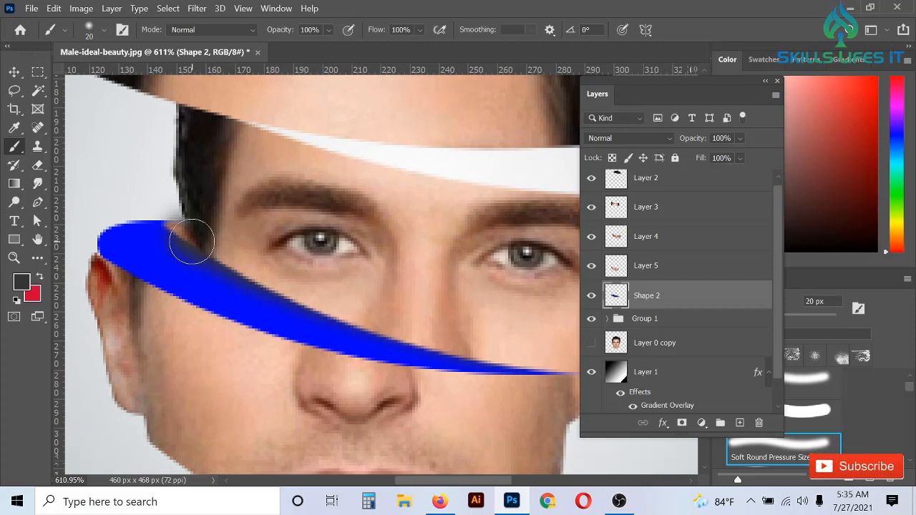
key(bracketleft)
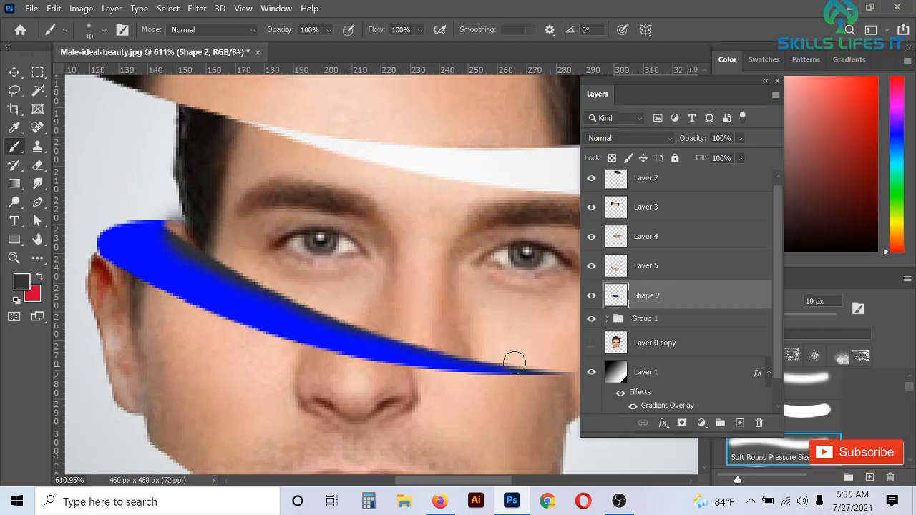
scroll(335, 308, down, 6)
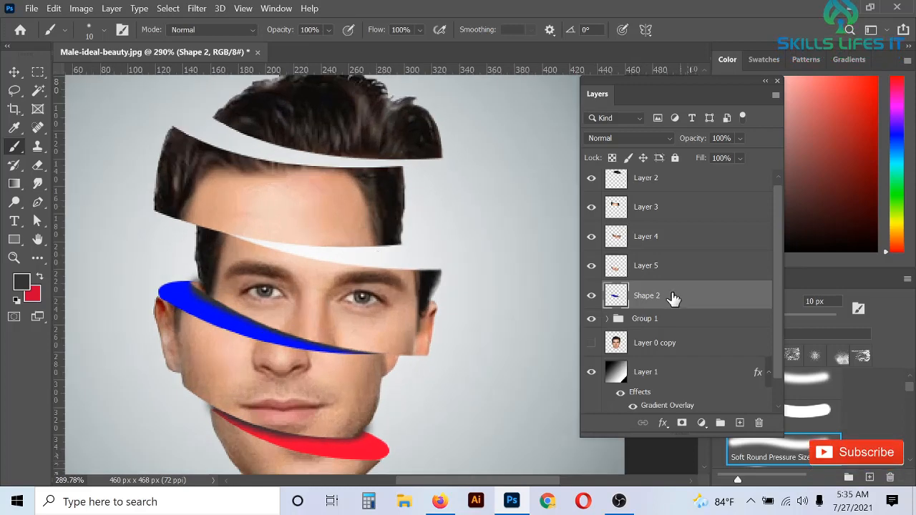
- Toggle the mouth slice's visibility to check the blue surface, and group Layer 5 together with Shape 2
click(592, 266)
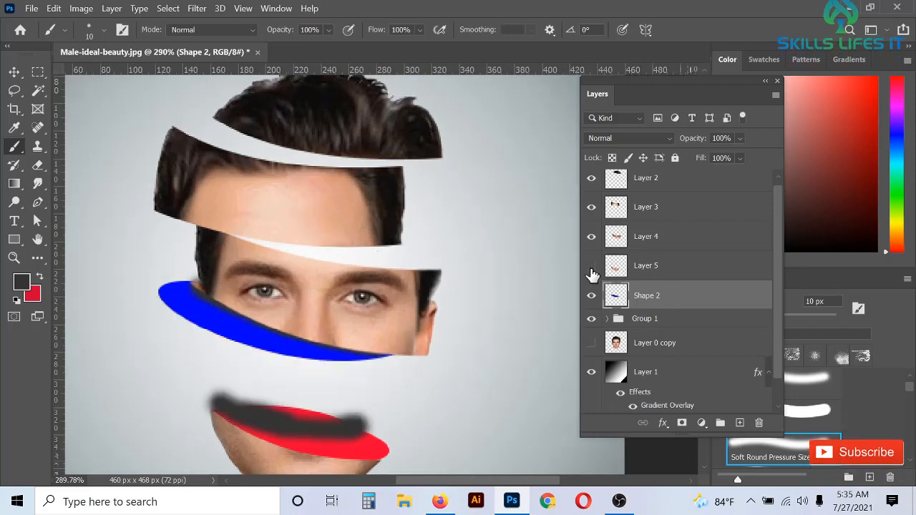
click(592, 266)
shift+click(650, 266)
key(ctrl+g)
- Draw a closed curved Pen shape about 161 by 32 px above the eye slice, Layer 4, filling the gap below the forehead
click(652, 243)
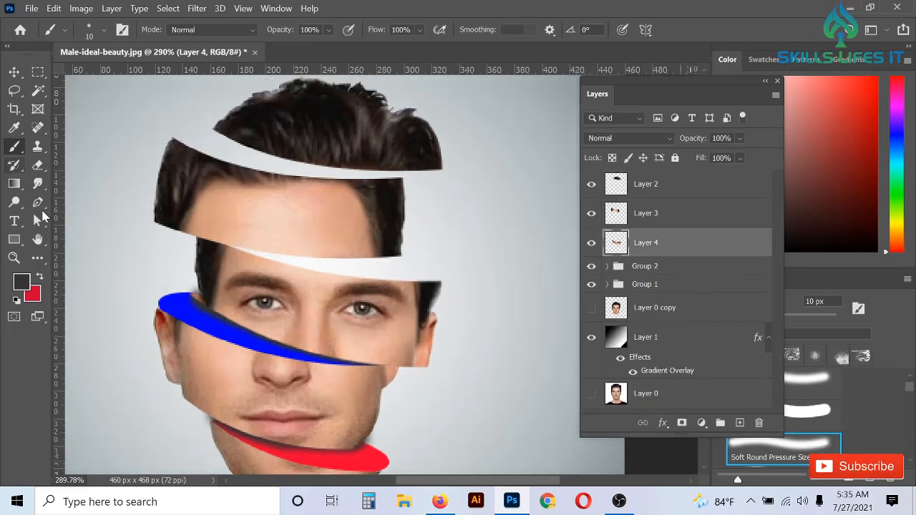
click(38, 202)
scroll(117, 266, up, 1)
click(172, 240)
drag(437, 285, 549, 272)
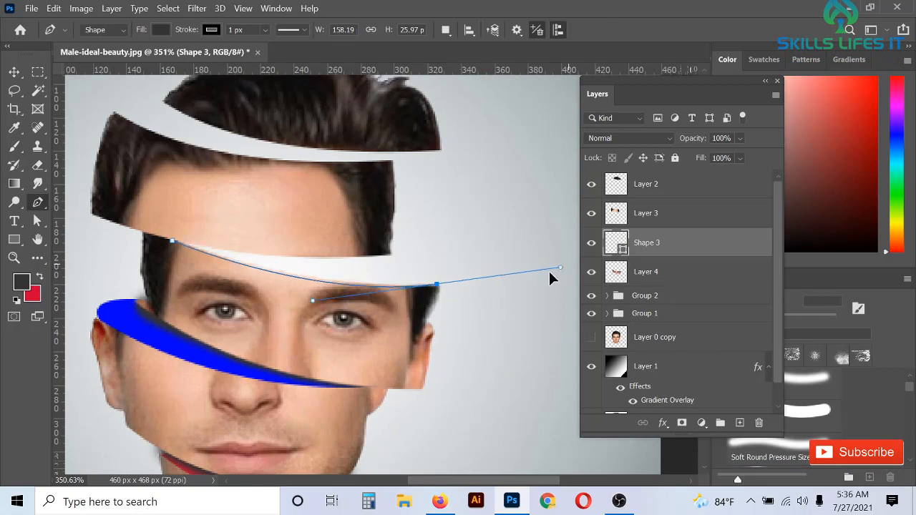
drag(378, 252, 307, 247)
key(ctrl+z)
drag(172, 241, 182, 277)
- Set the forehead gap shape's stroke width to 0 px and its fill to red
click(265, 31)
drag(269, 46, 237, 55)
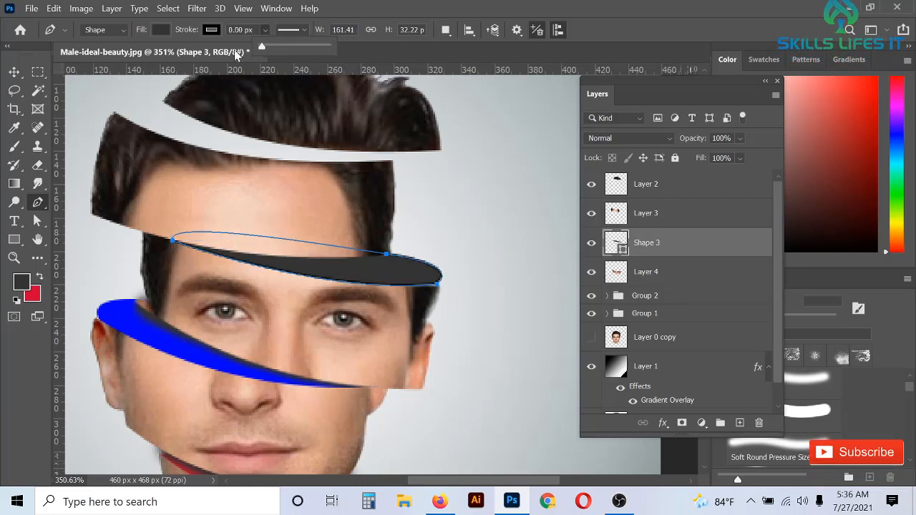
click(209, 30)
click(159, 30)
click(112, 107)
key(Return)
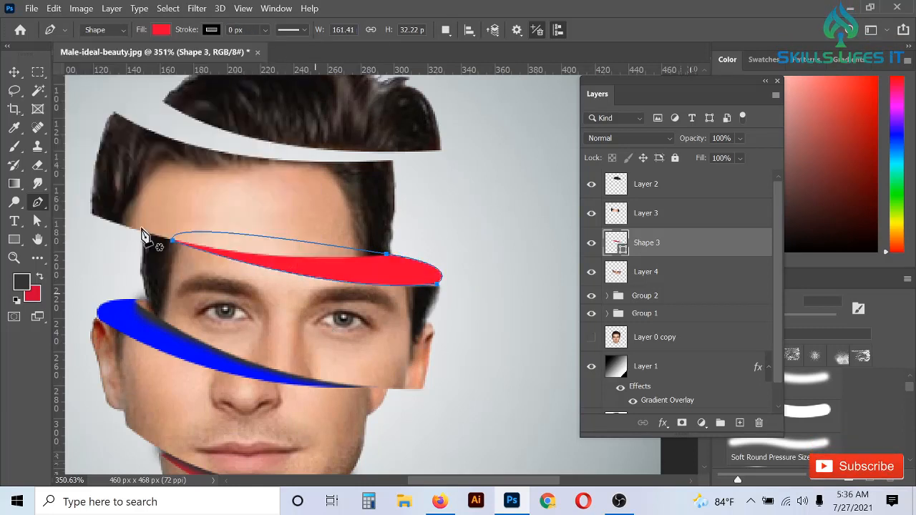
- Move red Shape 3 beneath the eye slice, Layer 4, and adjust its right anchor point with Direct Selection to fit the slice's edge
key(v)
drag(669, 245, 669, 284)
scroll(423, 280, up, 3)
scroll(430, 287, up, 2)
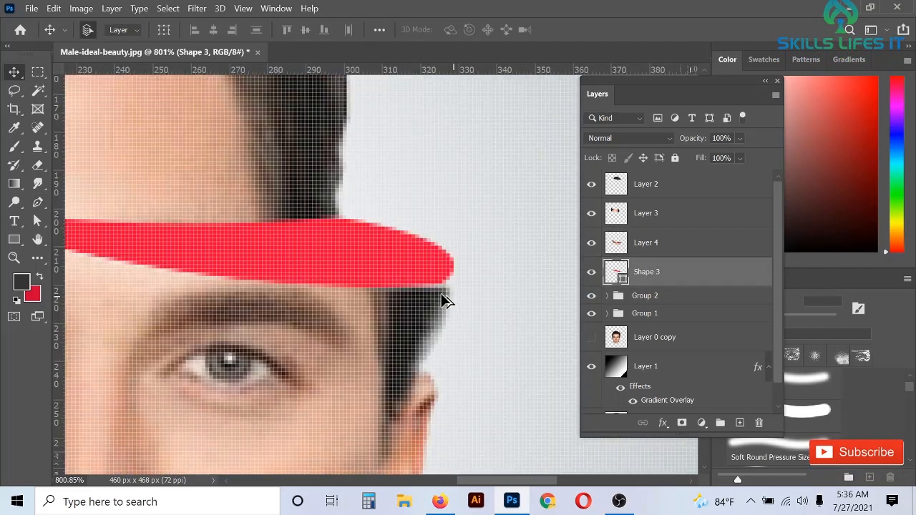
scroll(441, 299, down, 2)
click(37, 220)
scroll(448, 291, up, 2)
click(438, 287)
mouse_move(438, 287)
mouse_down()
mouse_move(444, 294)
mouse_move(222, 262)
mouse_up()
click(476, 307)
scroll(476, 306, down, 4)
- Rasterize red Shape 3 and paint dark shading along its upper edge below the forehead with a 10 px soft brush
click(11, 149)
click(413, 271)
click(432, 207)
scroll(408, 275, up, 4)
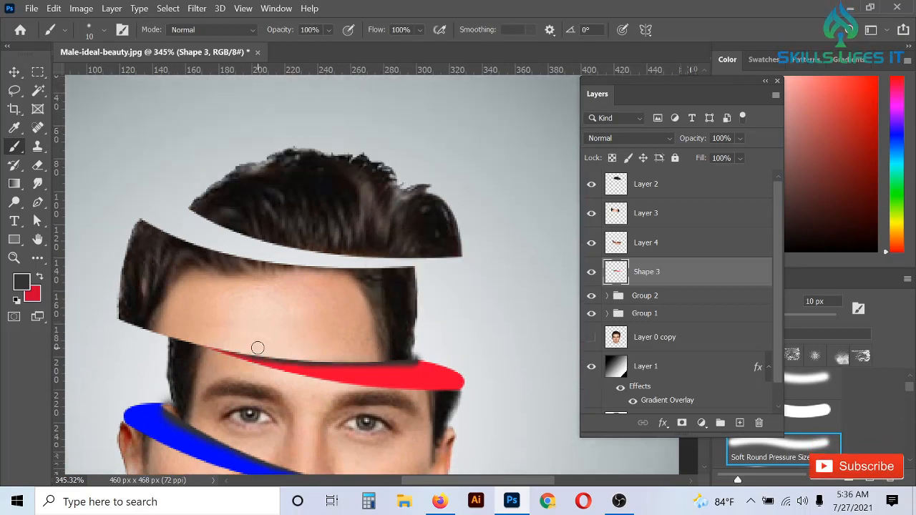
- Group the eye slice, Layer 4, together with its red surface, Shape 3
shift+click(665, 247)
key(ctrl+g)
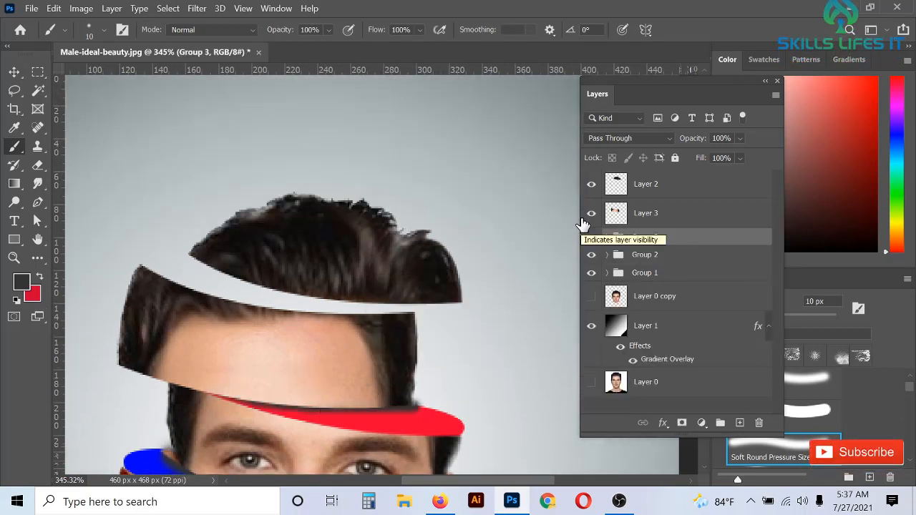
- Draw a closed curved Pen shape about 165 × 39 px across the gap between the forehead slice and the hair
click(38, 202)
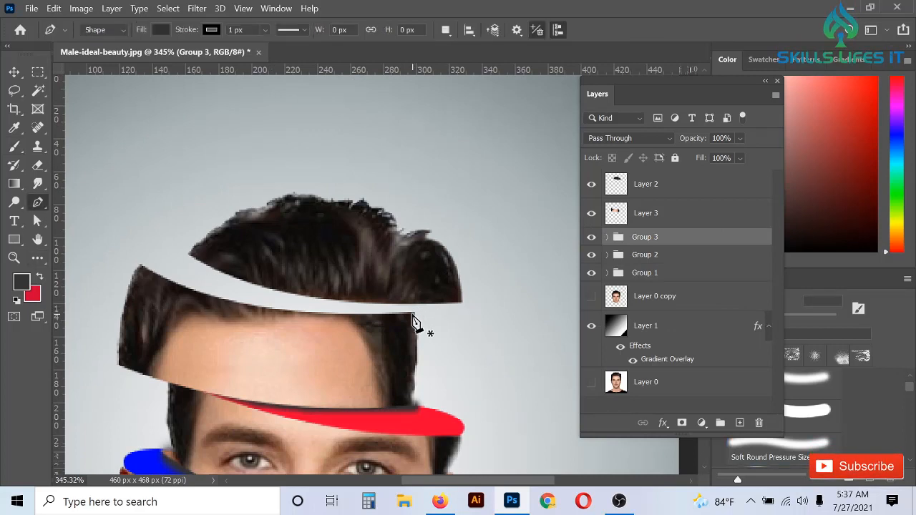
click(406, 316)
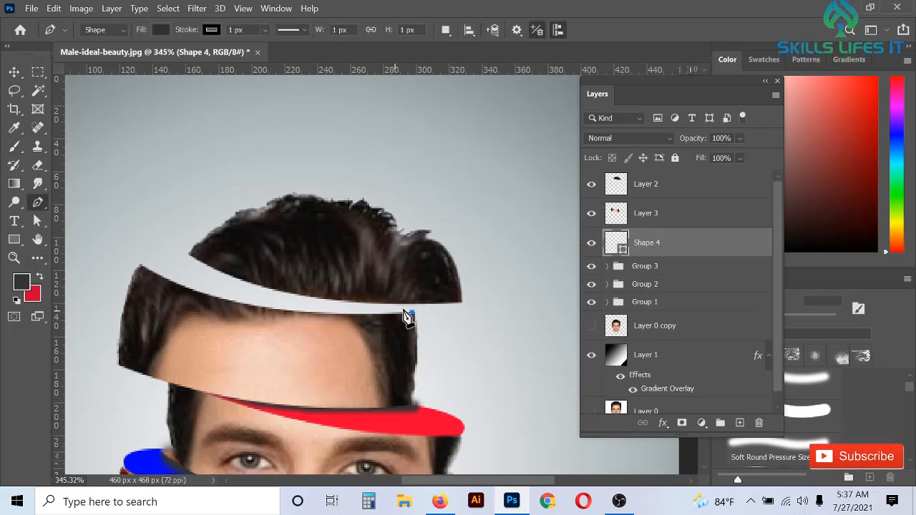
drag(141, 263, 126, 307)
alt+click(140, 263)
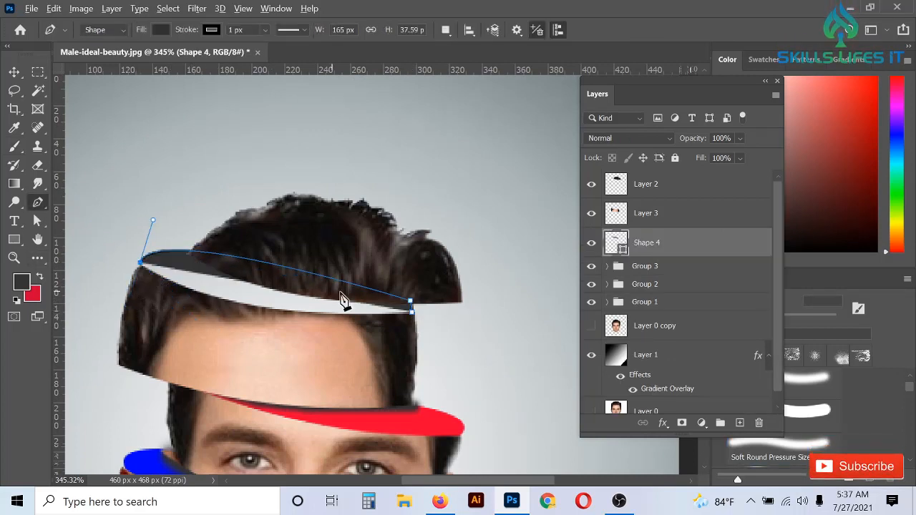
drag(411, 313, 496, 296)
scroll(414, 307, up, 2)
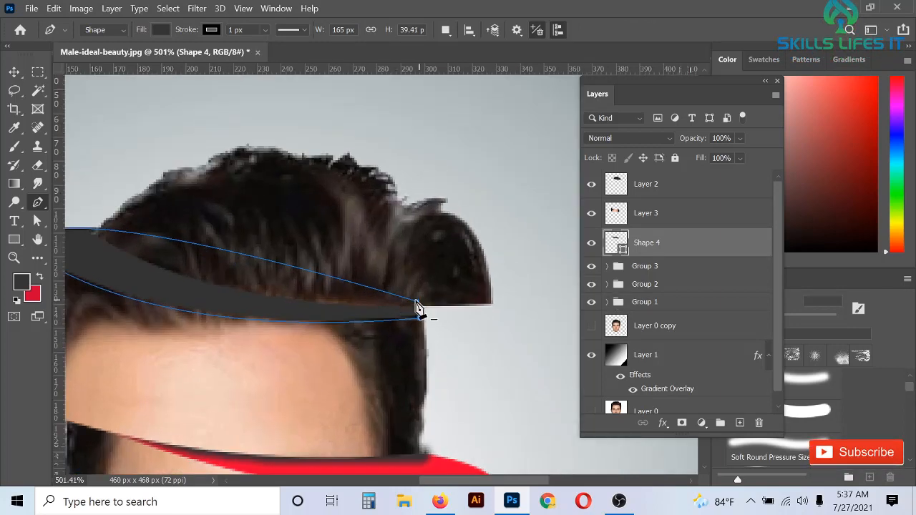
click(419, 319)
key(ctrl+z)
click(417, 302)
key(ctrl+z)
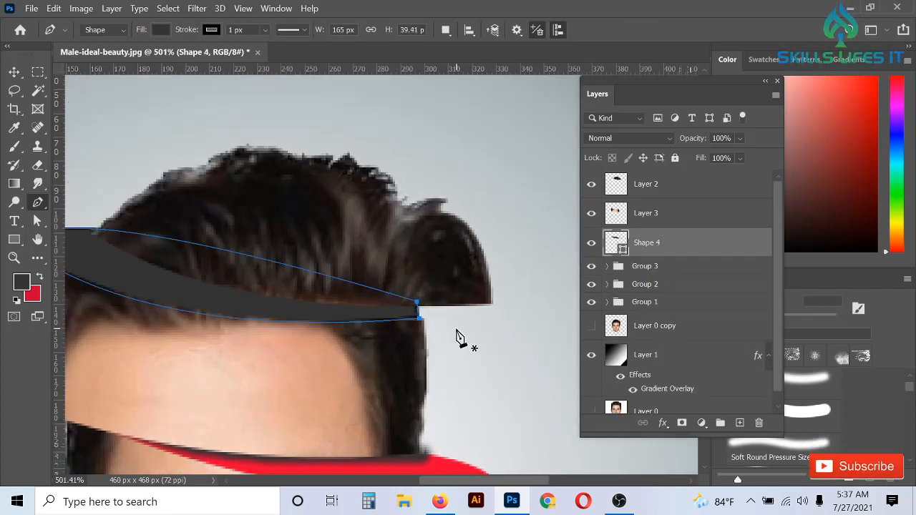
scroll(456, 329, down, 2)
click(6, 74)
click(37, 204)
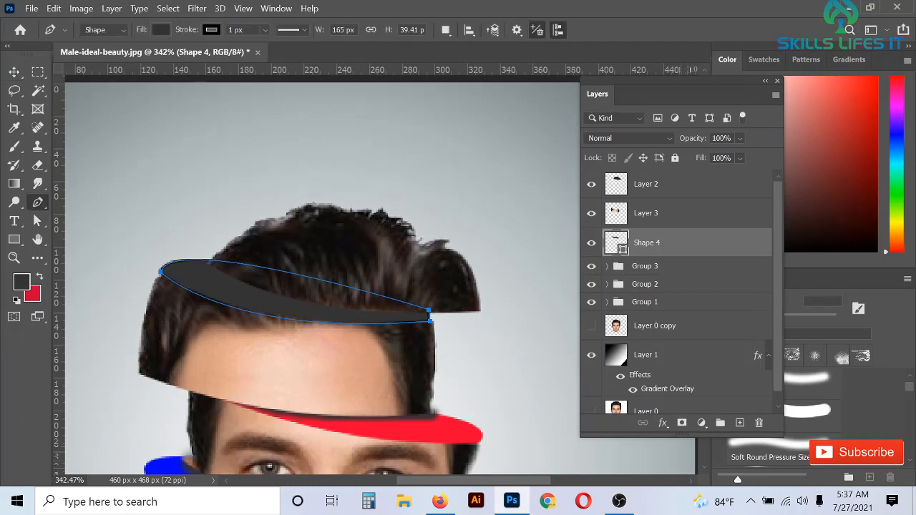
- Set the hair gap shape's stroke width to 0 px and its fill to blue
click(267, 31)
drag(271, 46, 219, 52)
click(161, 30)
click(85, 106)
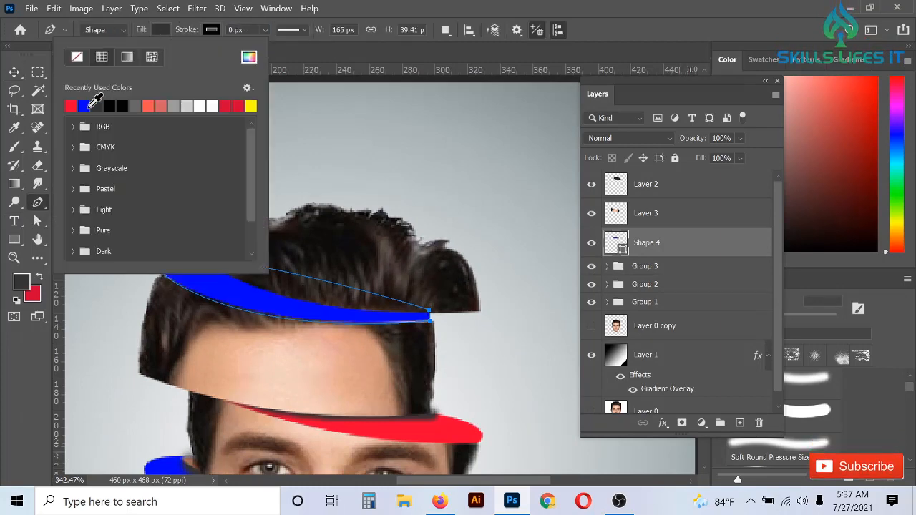
click(290, 283)
scroll(290, 287, up, 2)
- Adjust the lower-right anchor point of blue Shape 4 with Direct Selection to fit the forehead slice's edge
click(650, 216)
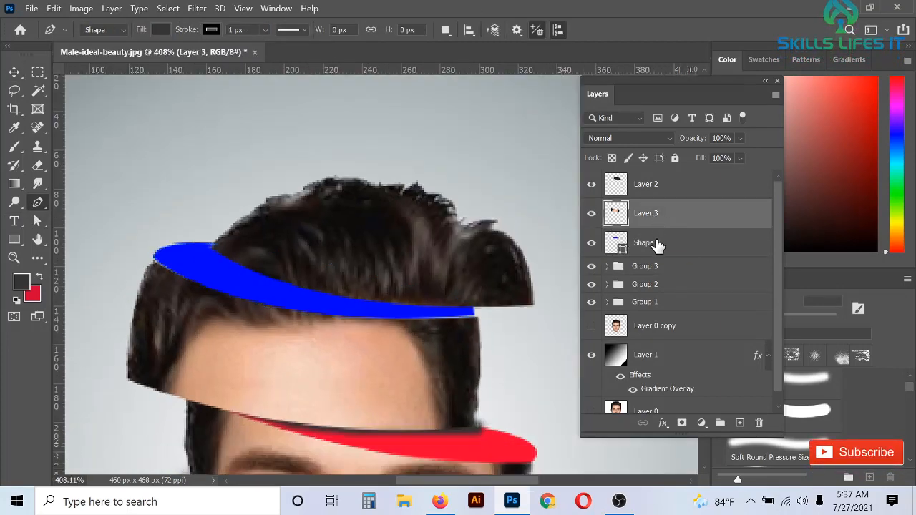
mouse_move(657, 245)
mouse_down()
mouse_move(659, 210)
mouse_move(653, 251)
mouse_up()
scroll(501, 337, up, 3)
key(a)
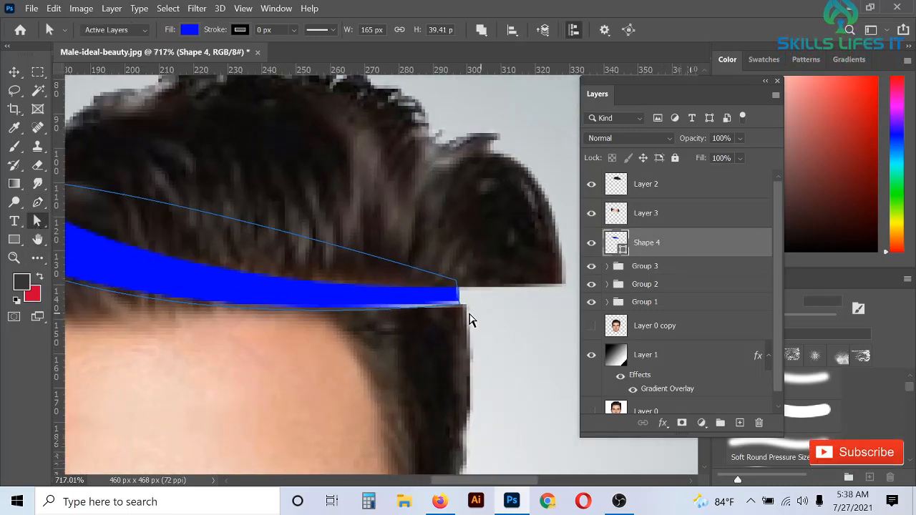
click(464, 310)
scroll(466, 310, down, 2)
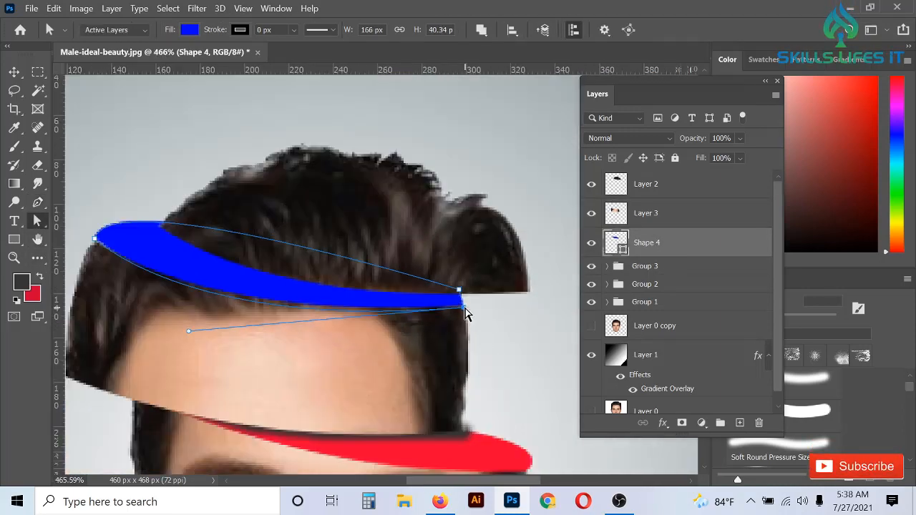
click(510, 359)
- Rotate the hair slice, Layer 2, slightly clockwise, shift it closer to the forehead slice, and activate the Brush tool
click(685, 186)
key(ctrl+t)
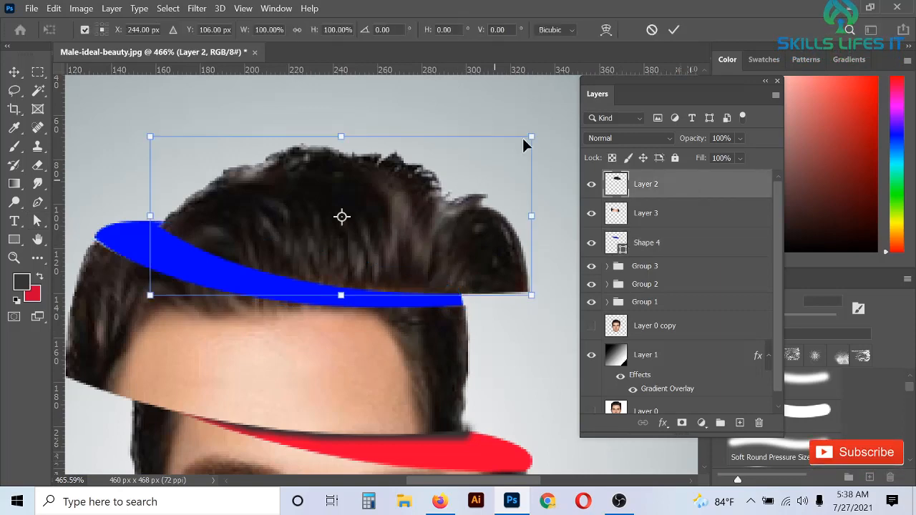
drag(540, 133, 541, 149)
mouse_move(433, 243)
mouse_down()
mouse_move(401, 241)
mouse_move(421, 247)
mouse_up()
key(Return)
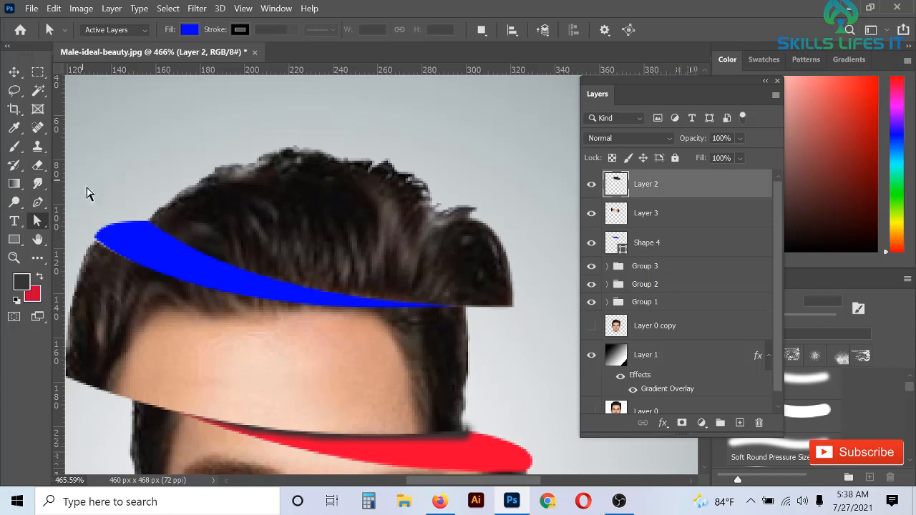
click(14, 146)
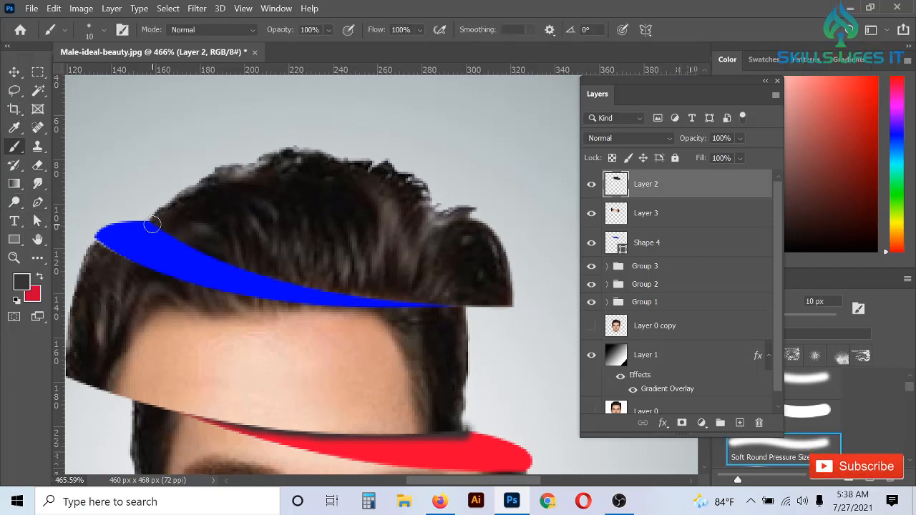
drag(152, 225, 227, 260)
key(ctrl+z)
mouse_move(154, 226)
mouse_down()
mouse_move(238, 263)
mouse_move(375, 296)
mouse_move(465, 298)
mouse_up()
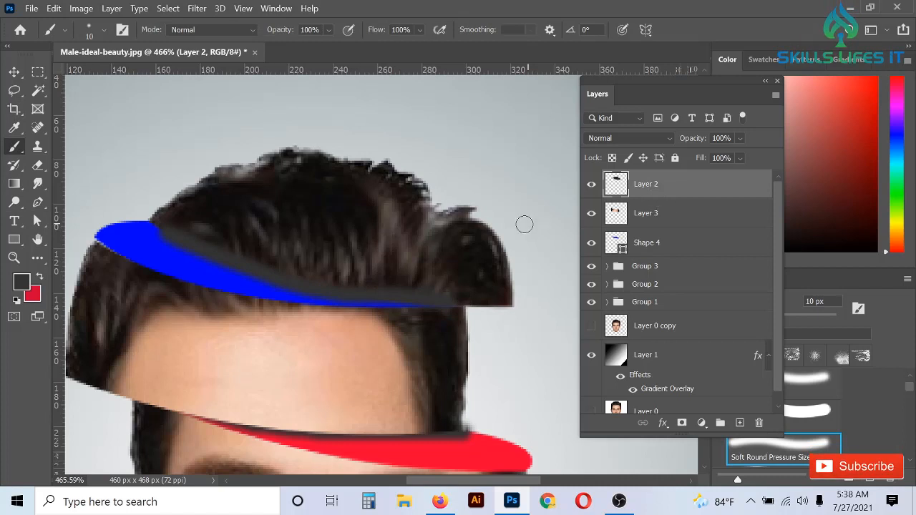
key(ctrl+z)
- Rasterize the blue Shape 4 layer so it can be painted on
click(676, 243)
click(153, 225)
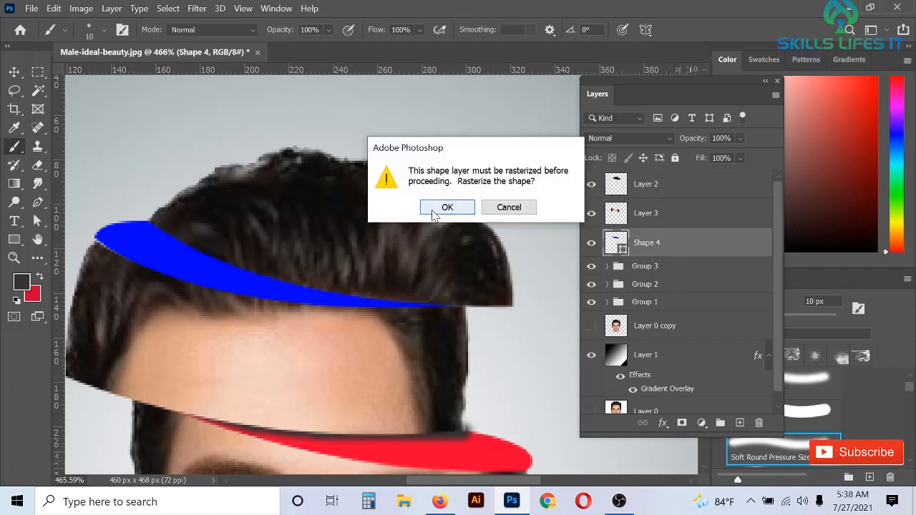
click(385, 207)
mouse_move(153, 224)
mouse_down()
mouse_move(245, 270)
mouse_move(359, 295)
mouse_move(465, 301)
mouse_up()
scroll(353, 262, down, 3)
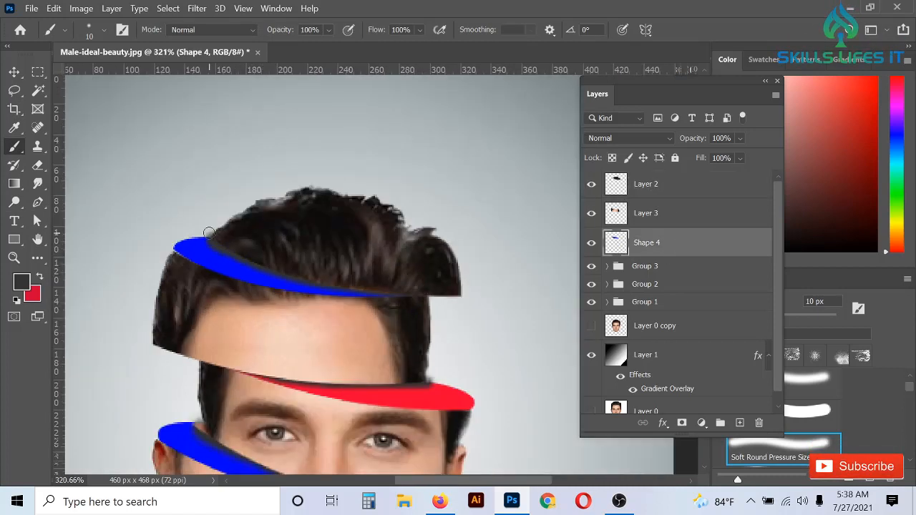
scroll(224, 245, up, 3)
scroll(237, 225, down, 3)
scroll(215, 229, up, 4)
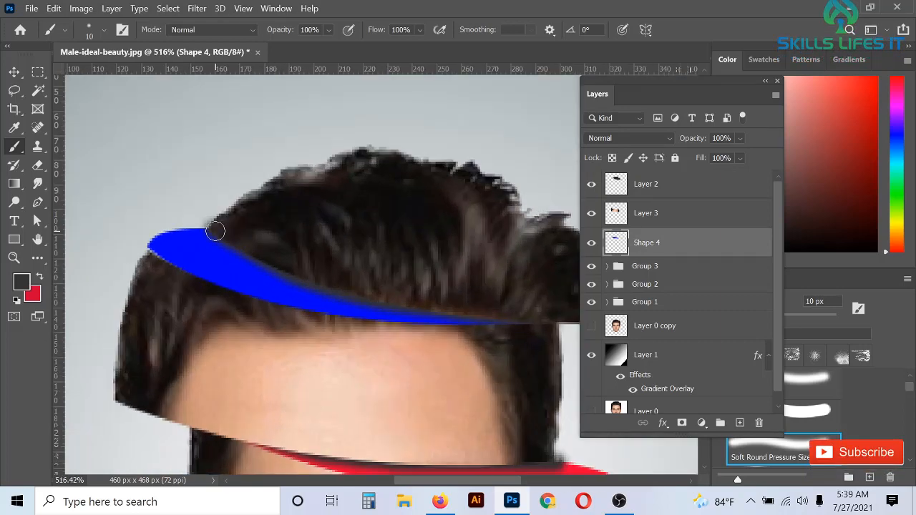
click(329, 31)
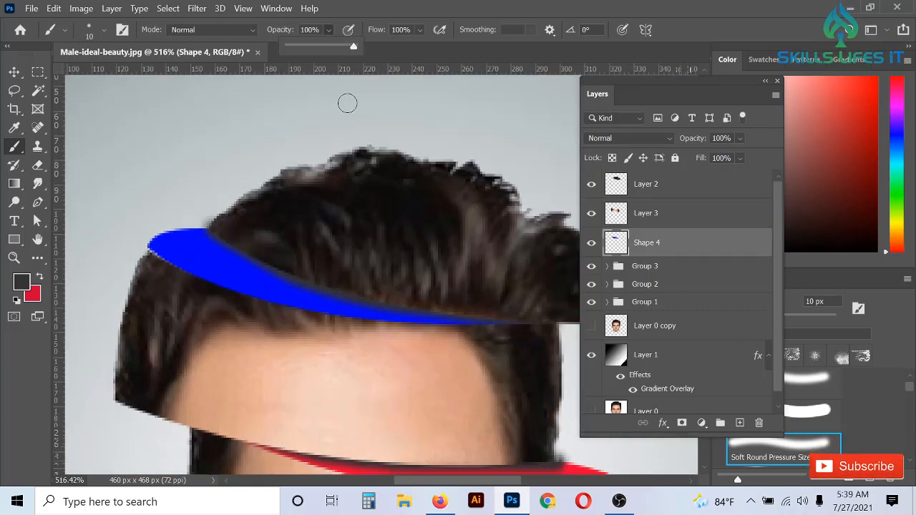
key(ctrl+z)
- Paint dark shading on blue Shape 4 along the hair's lower edge, using 45% and 70% brush opacity
click(329, 30)
click(317, 46)
mouse_move(220, 233)
mouse_down()
mouse_move(242, 249)
mouse_move(379, 298)
mouse_up()
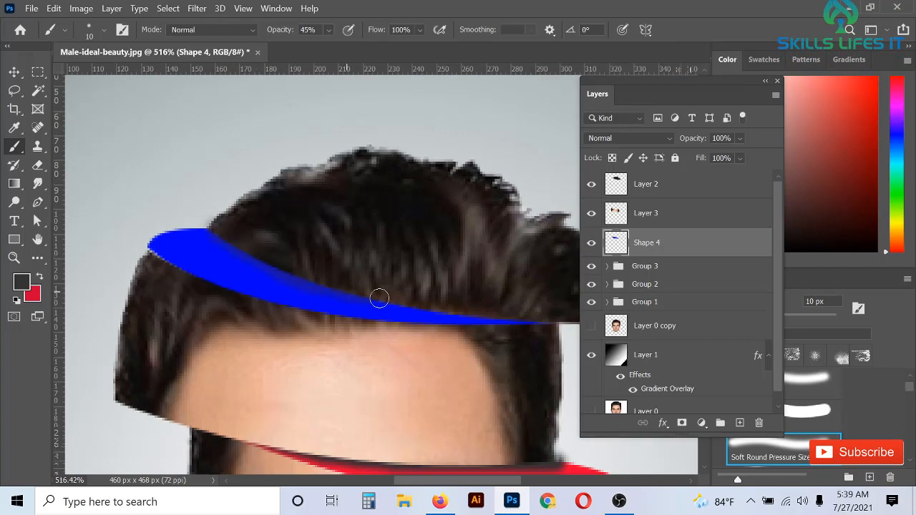
click(329, 29)
mouse_move(222, 235)
mouse_down()
mouse_move(335, 289)
mouse_move(448, 313)
mouse_move(579, 319)
mouse_up()
scroll(335, 239, down, 5)
scroll(339, 230, down, 3)
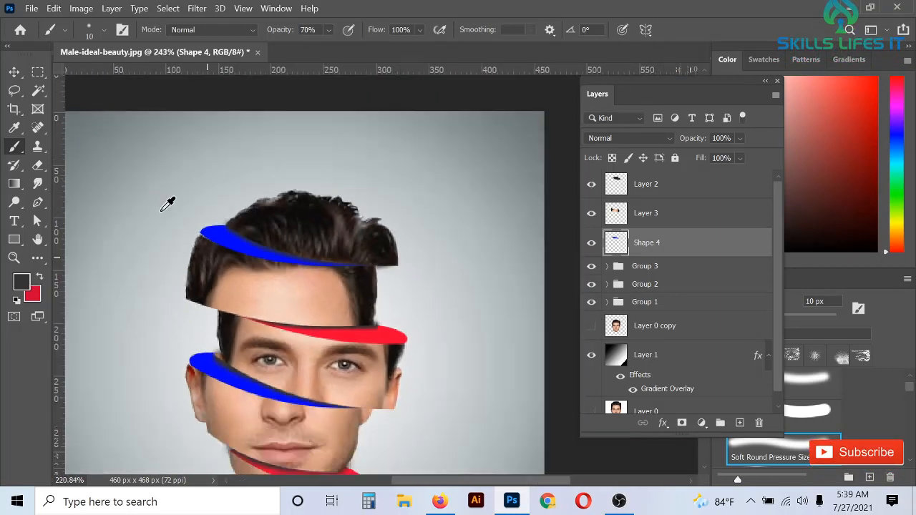
- Close the floating Layers panel and examine the whole sliced-head composition with the Move tool active
scroll(299, 174, down, 2)
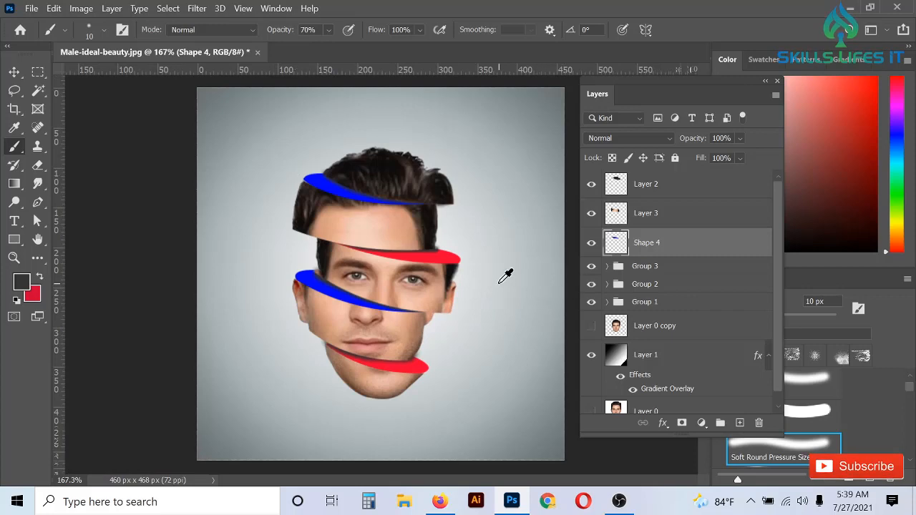
scroll(506, 276, up, 3)
key(v)
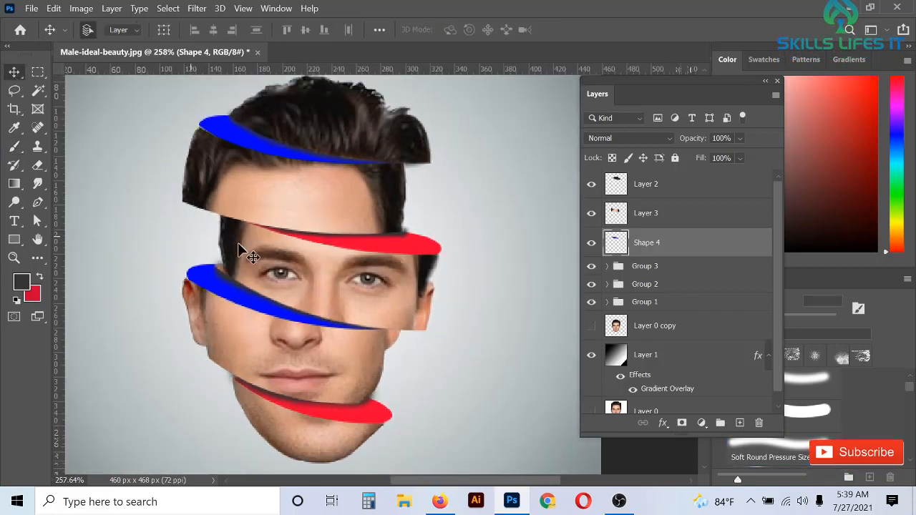
scroll(252, 254, down, 2)
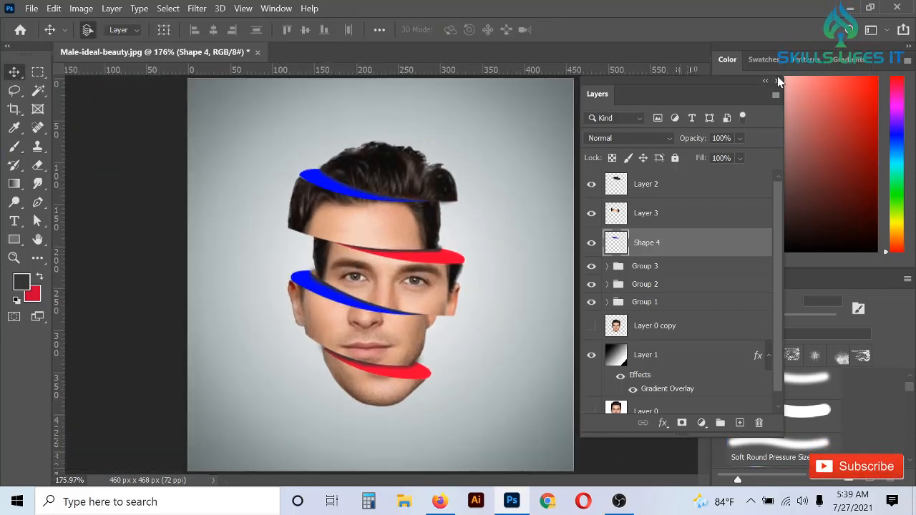
click(779, 82)
scroll(398, 209, down, 1)
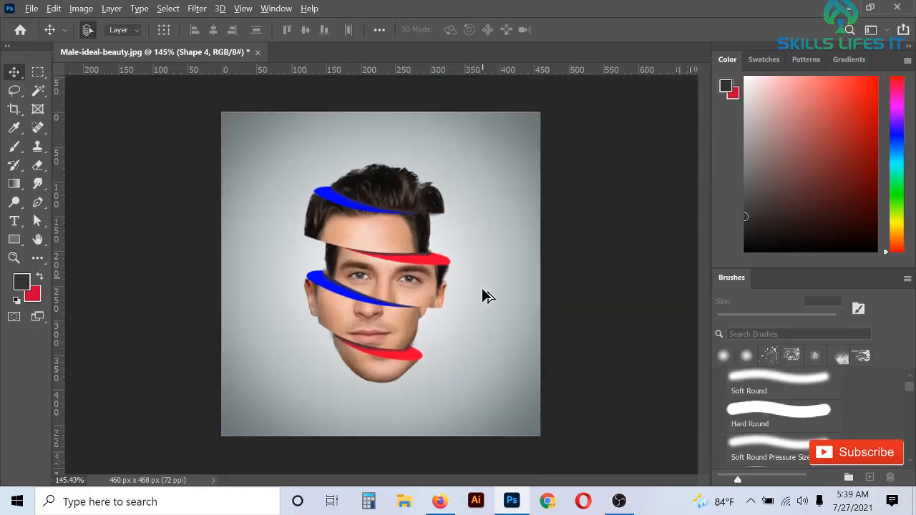
scroll(485, 296, up, 1)
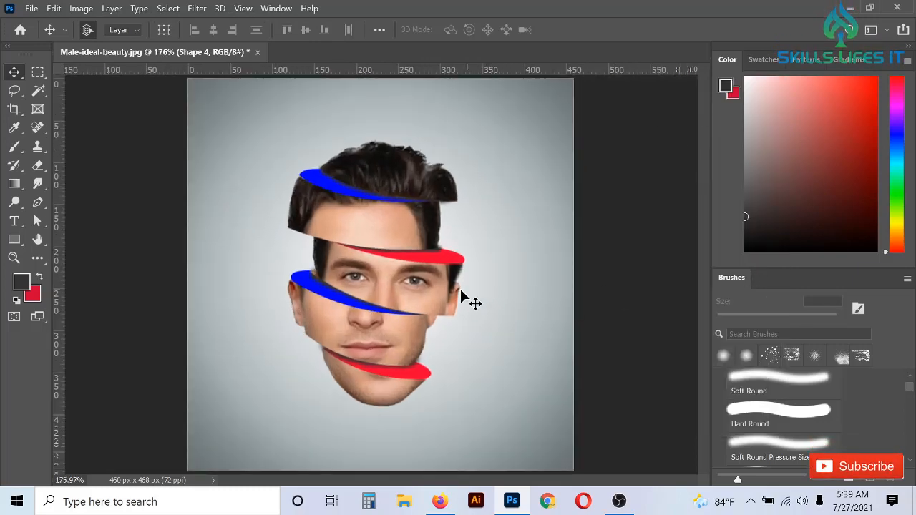
scroll(365, 237, down, 1)
scroll(460, 285, up, 1)
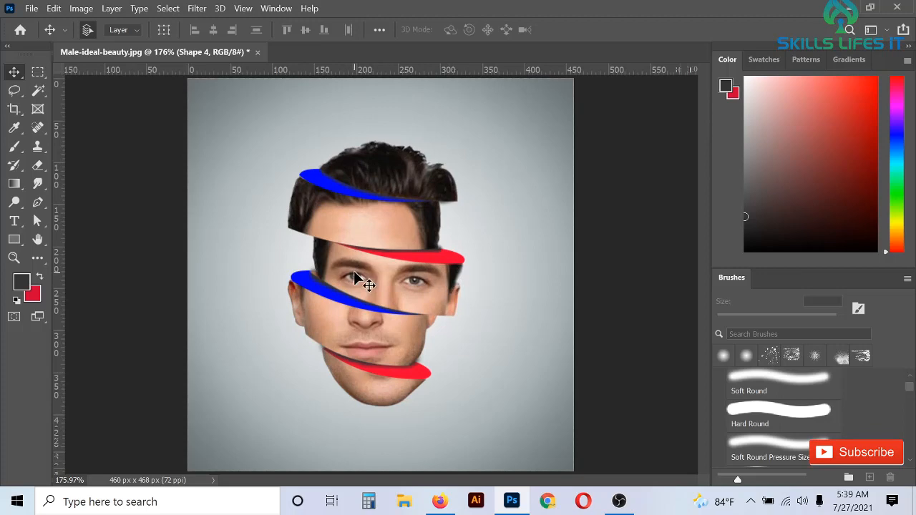
- Reopen the Layers panel and dock it beside Brushes
click(276, 9)
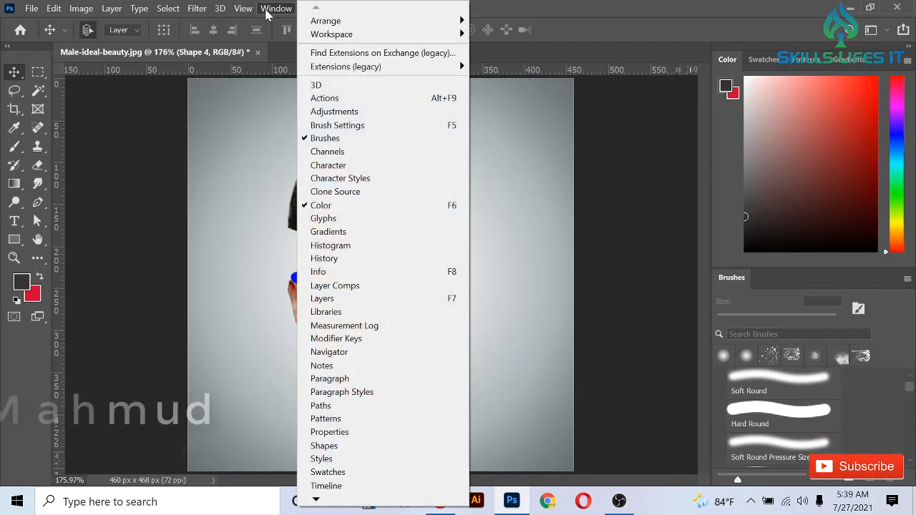
click(377, 300)
mouse_move(682, 88)
mouse_down()
mouse_move(795, 358)
mouse_move(800, 281)
mouse_up()
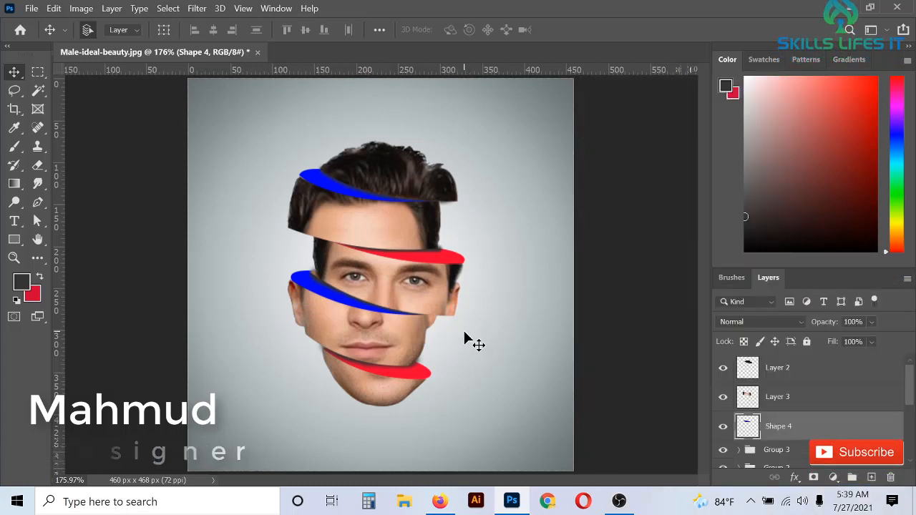
- Group the hair slice, Layer 2, together with Layer 3 and the blue surface, Shape 4
scroll(819, 421, down, 3)
scroll(819, 421, up, 2)
scroll(817, 419, up, 1)
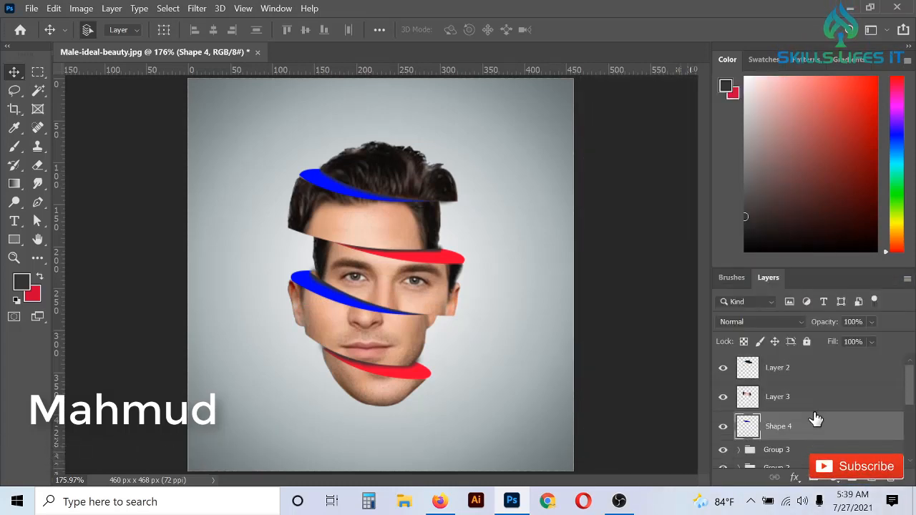
click(798, 371)
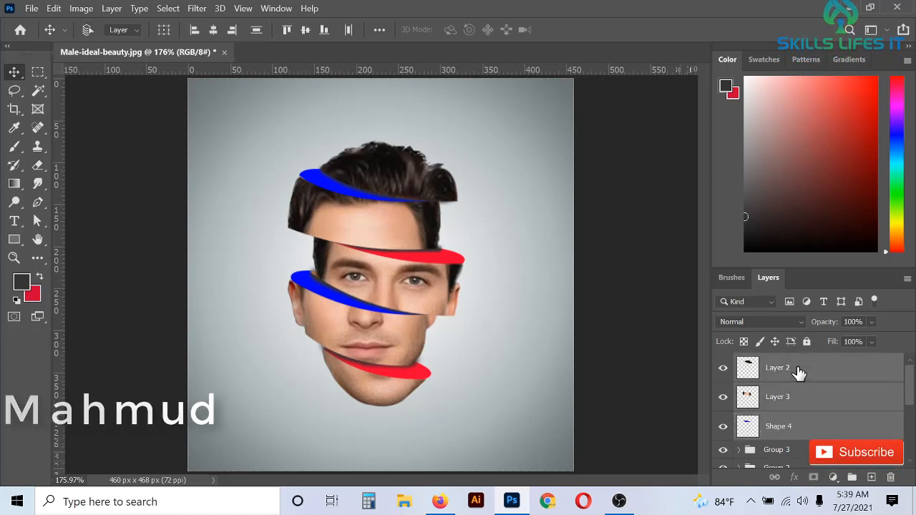
key(ctrl+g)
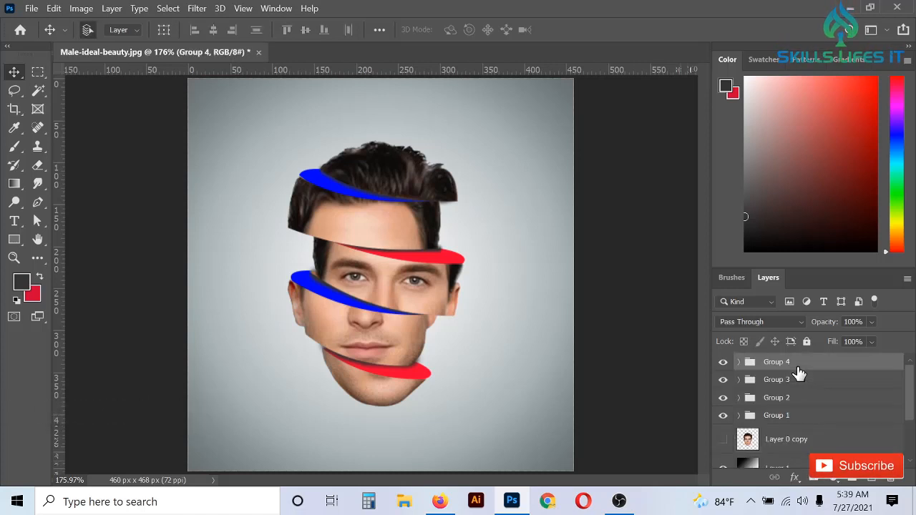
- Select Group 1 through Group 4 and move the sliced head to X 240.5 px, Y 234 px
shift+click(802, 424)
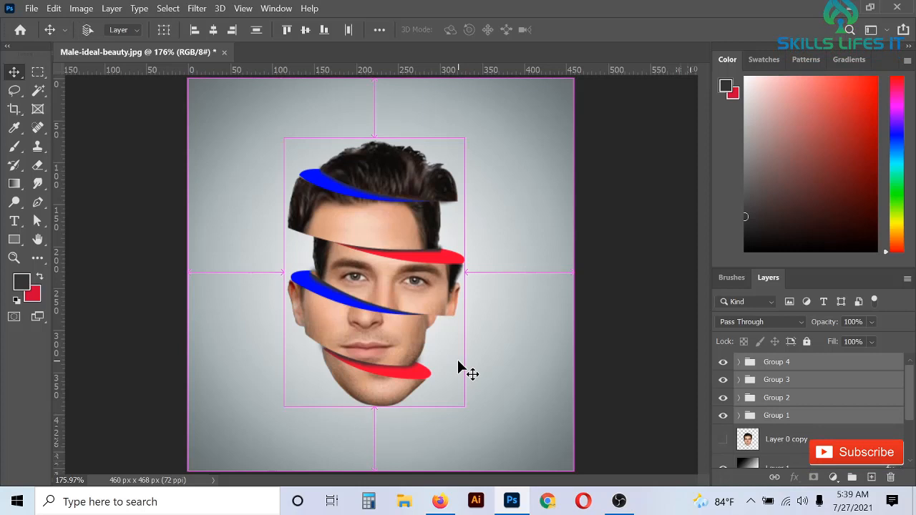
key(ctrl+t)
drag(404, 297, 421, 307)
scroll(423, 309, down, 2)
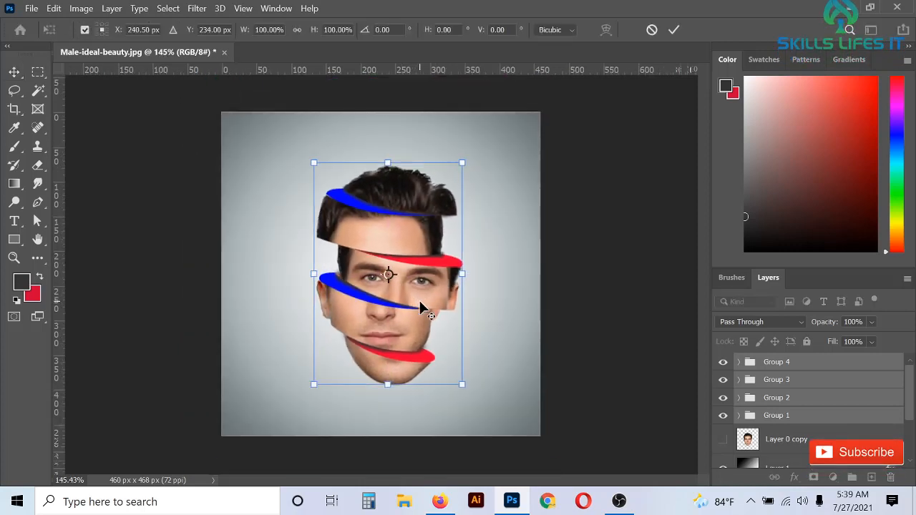
key(alt+space)
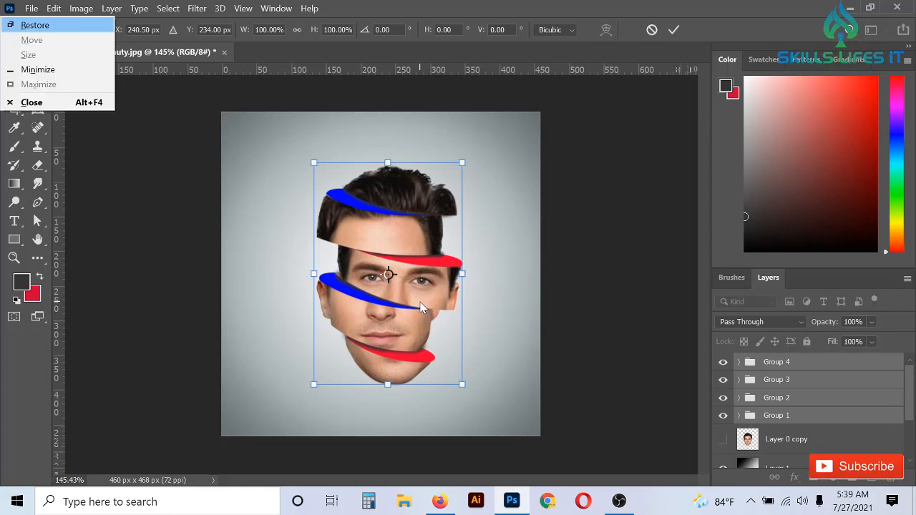
key(Escape)
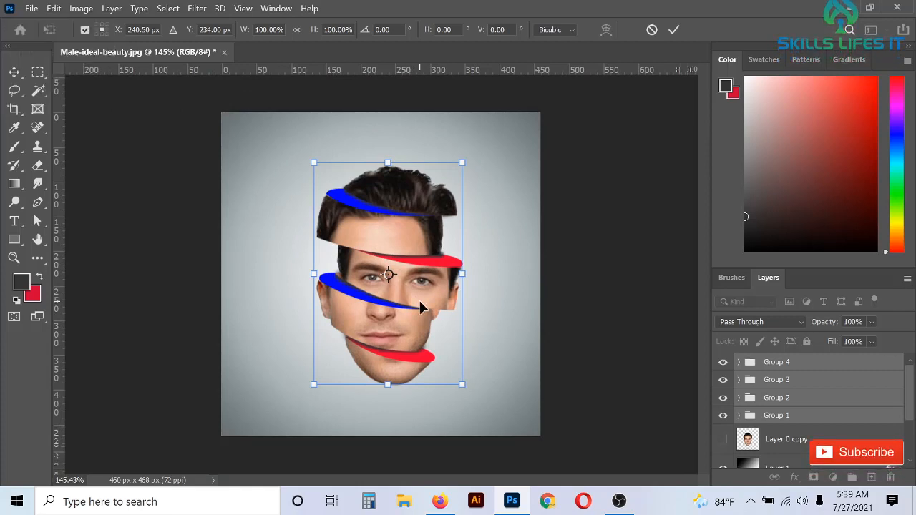
key(Return)
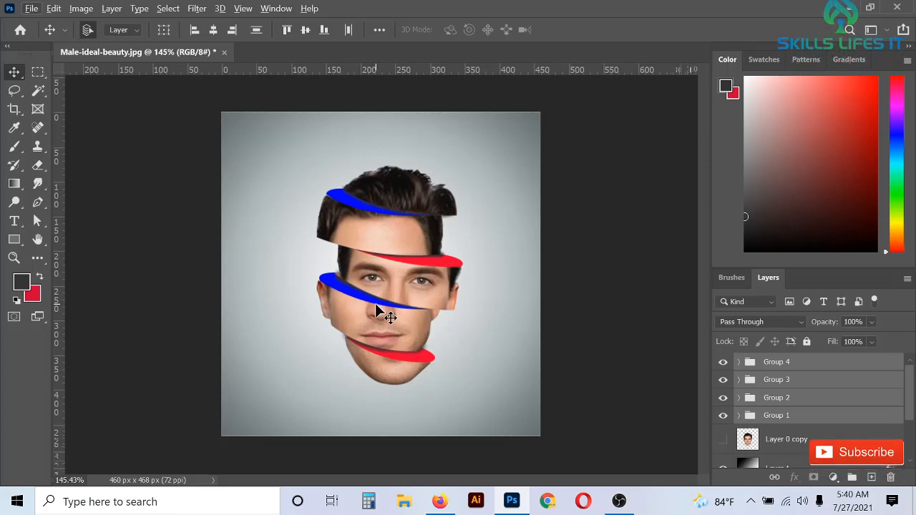
scroll(375, 303, up, 1)
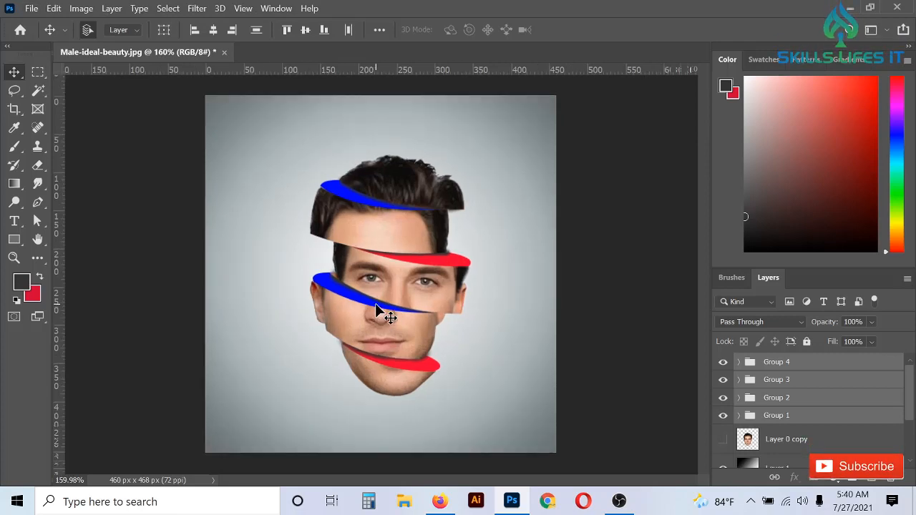